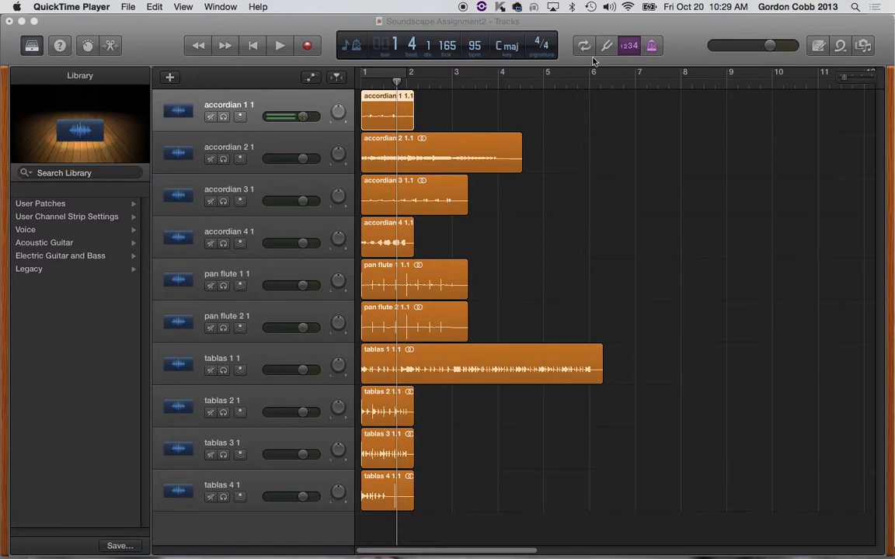
# Step: Return to the start of the project, solo the "accordian 1 1" track, listen to it and turn its solo off
pyautogui.click(567, 33)
pyautogui.press('Return')
pyautogui.press('space')
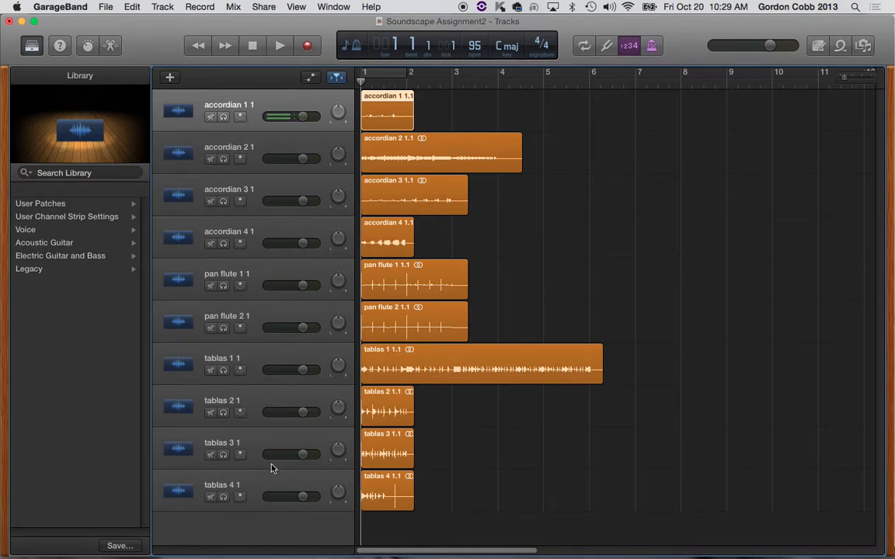
pyautogui.click(223, 117)
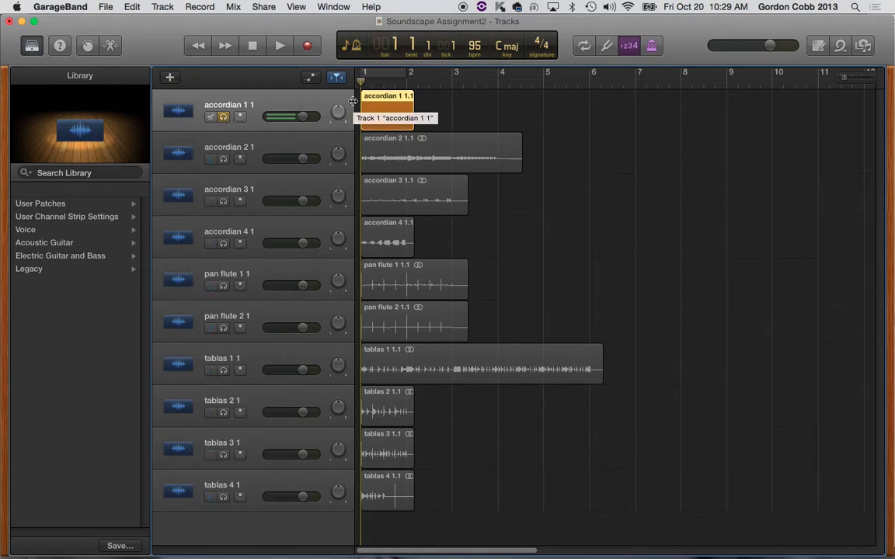
pyautogui.press('space')
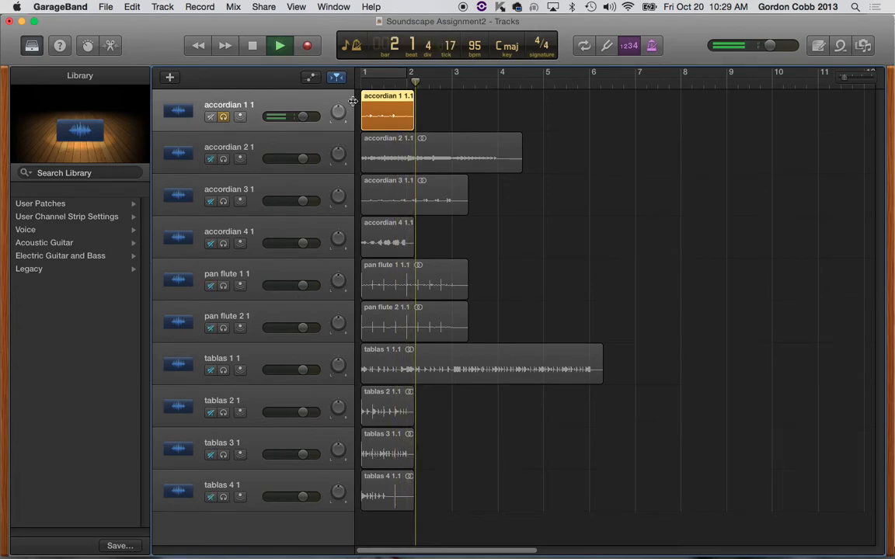
pyautogui.press('space')
pyautogui.click(223, 117)
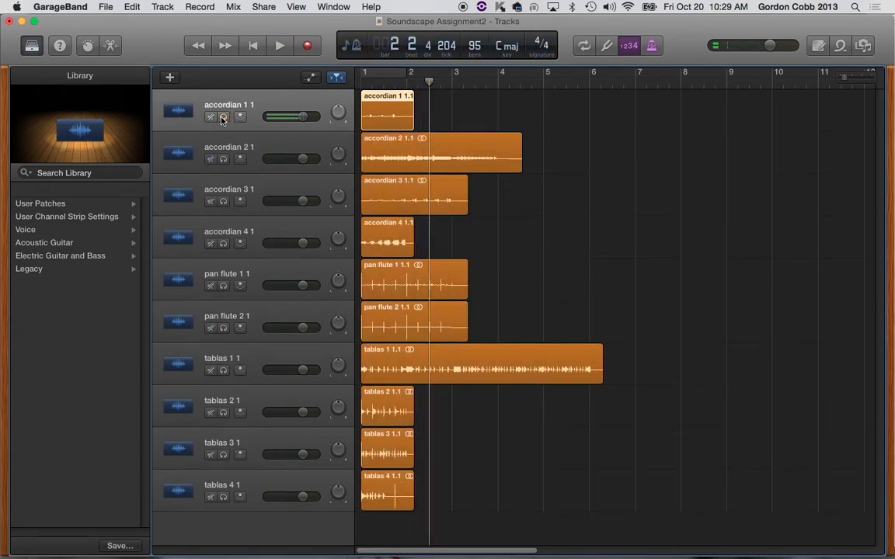
# Step: Solo the "accordian 2 1" track, listen to it from the beginning and turn its solo off
pyautogui.click(223, 160)
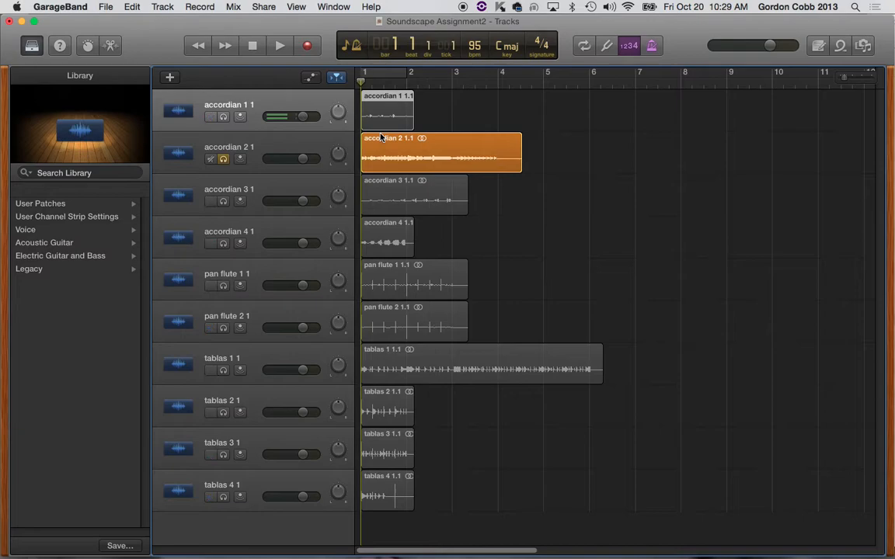
pyautogui.press('space')
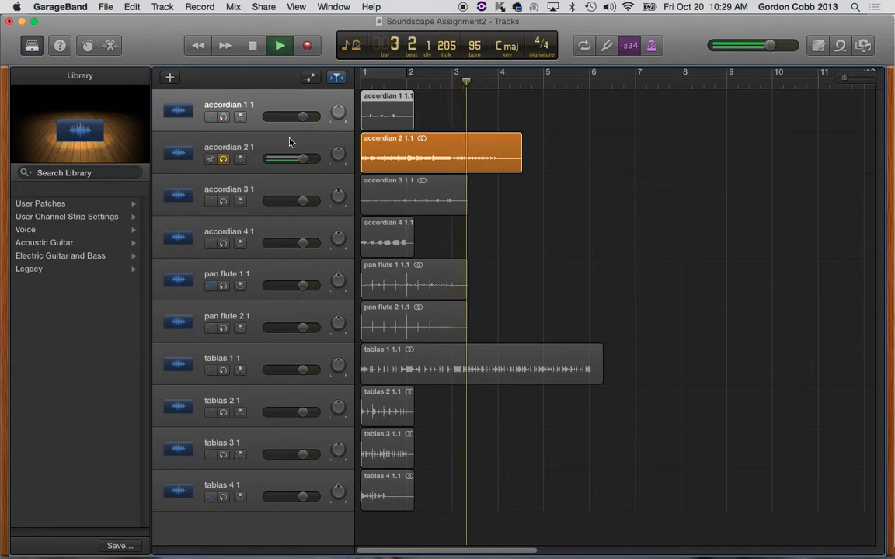
pyautogui.press('space')
pyautogui.click(224, 159)
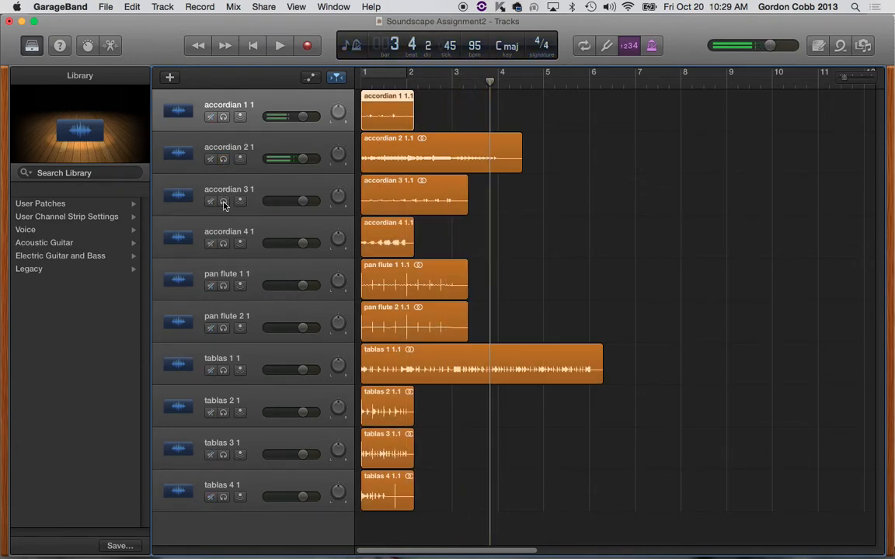
# Step: Audition the "accordian 3 1" track on its own from bar 1, stopping playback and unsoloing it when done
pyautogui.click(224, 202)
pyautogui.press('Return')
pyautogui.press('space')
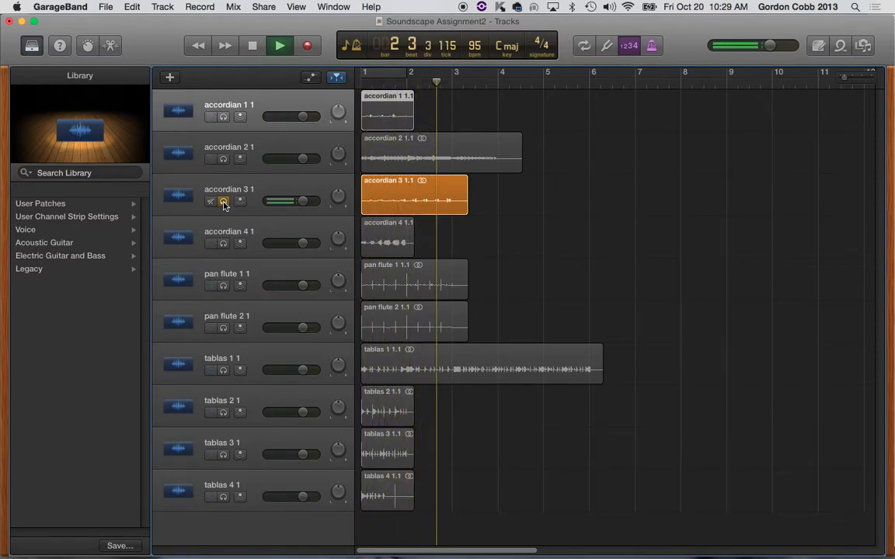
pyautogui.press('space')
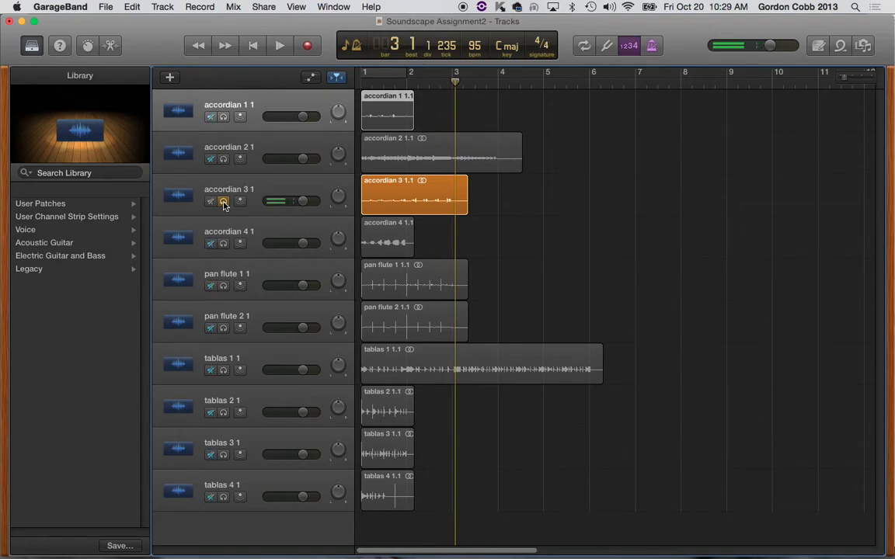
pyautogui.press('super+a')
# Step: Audition the "accordian 4 1" track in solo from bar 1, and unsolo it after stopping playback
pyautogui.click(223, 244)
pyautogui.press('Return')
pyautogui.press('space')
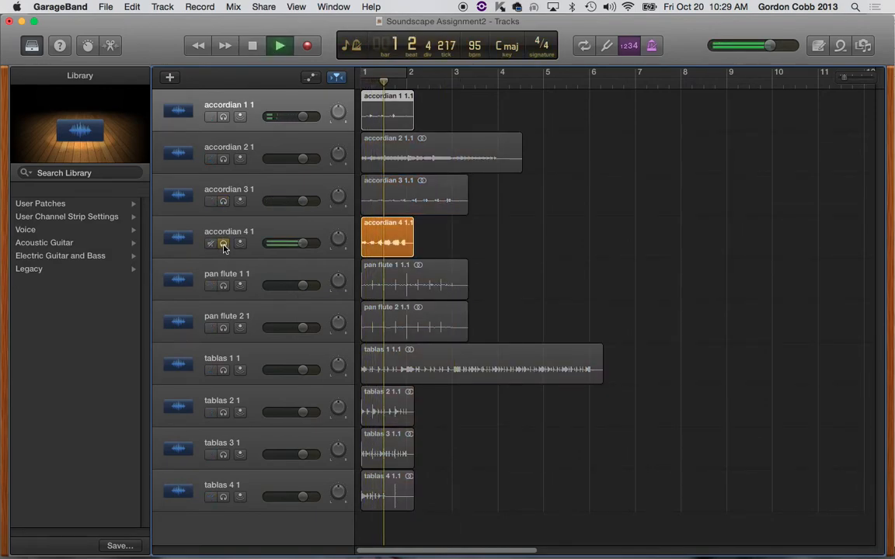
pyautogui.press('space')
pyautogui.click(222, 244)
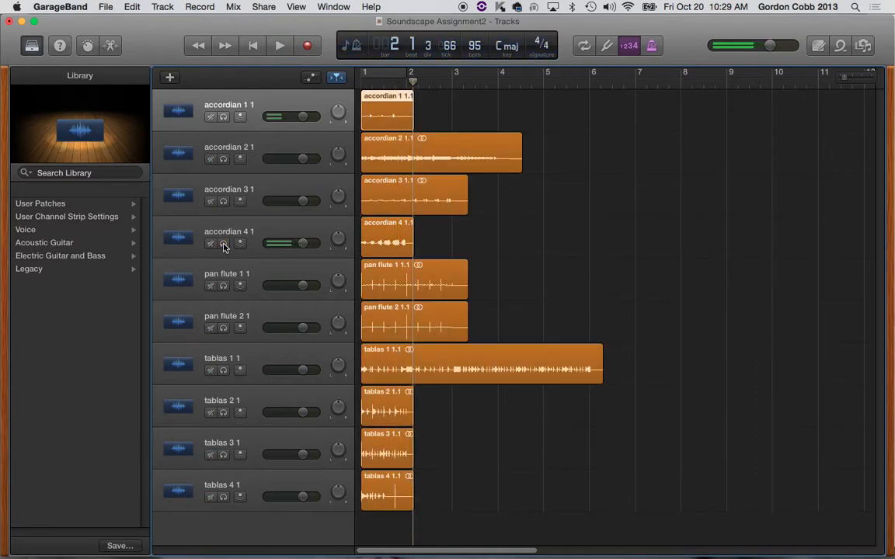
# Step: Select and solo the "pan flute 1 1" track, listen to it twice from the beginning and turn its solo off
pyautogui.click(223, 285)
pyautogui.click(305, 268)
pyautogui.press('space')
pyautogui.press('Return')
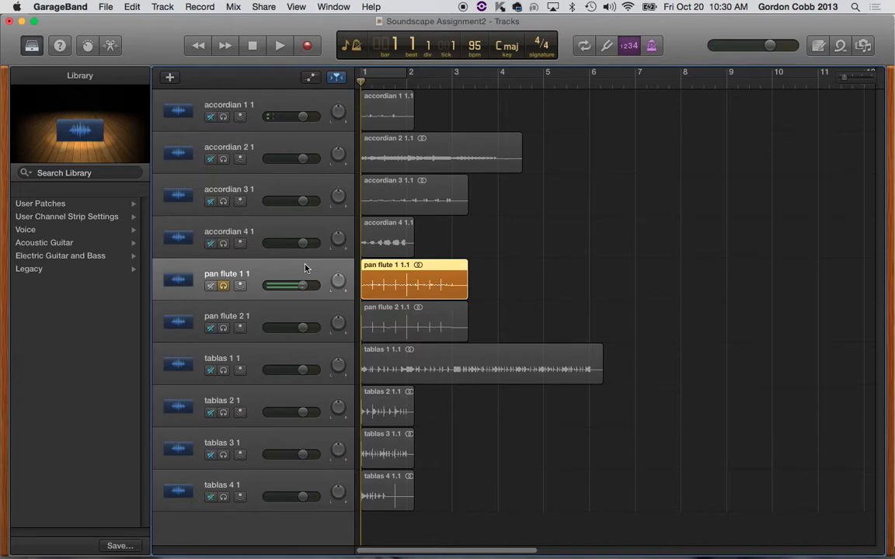
pyautogui.press('space')
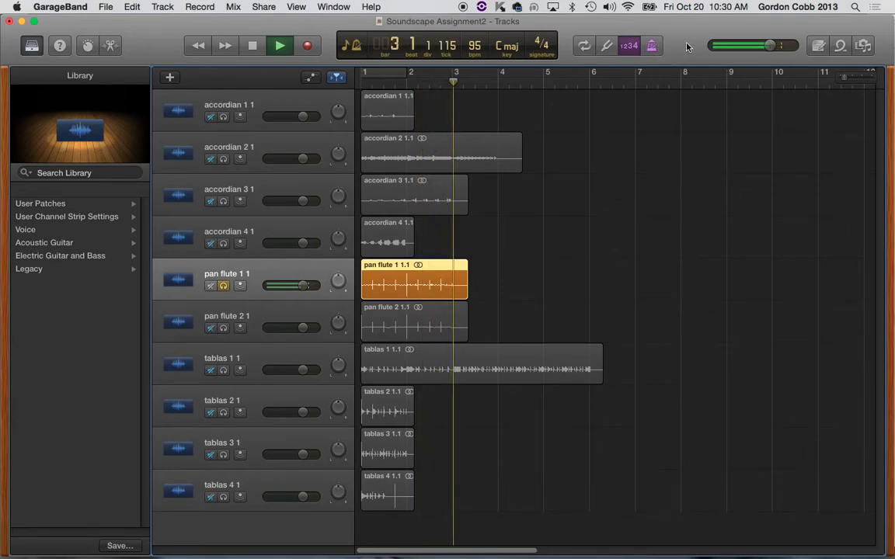
pyautogui.press('space')
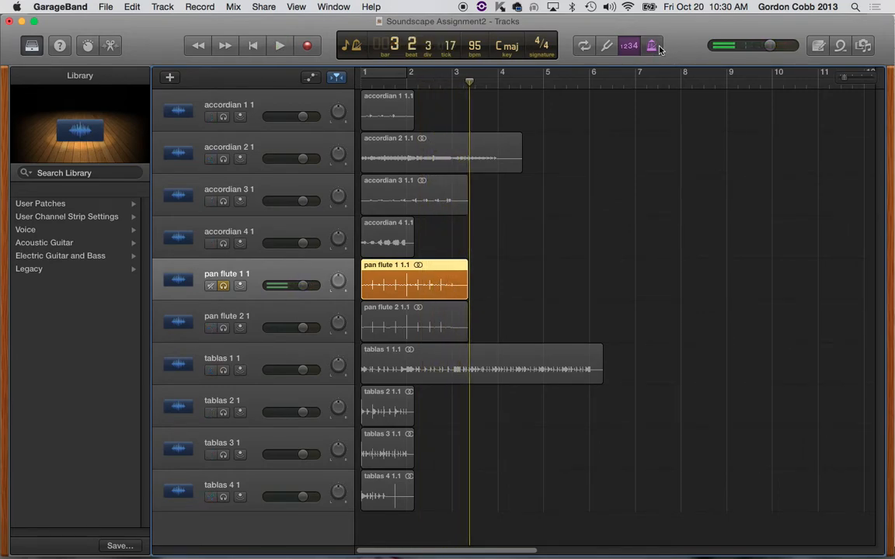
pyautogui.press('Return')
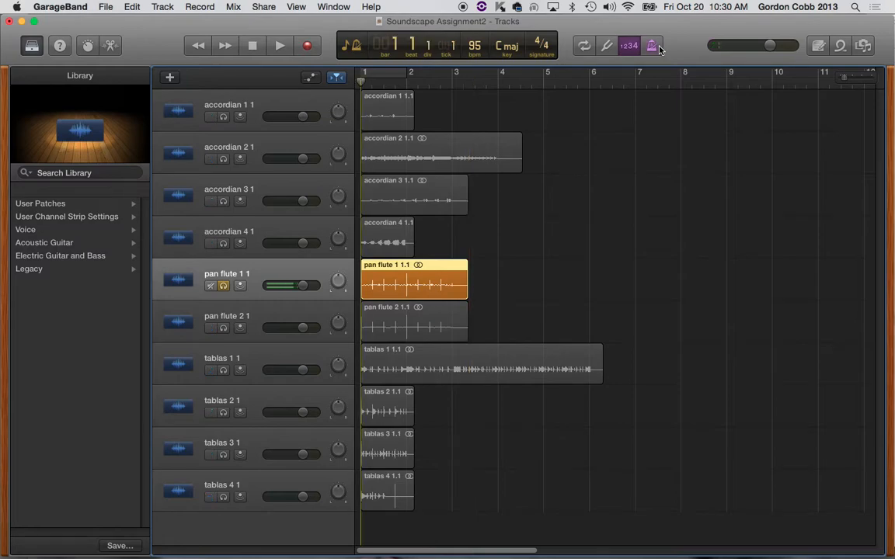
pyautogui.press('space')
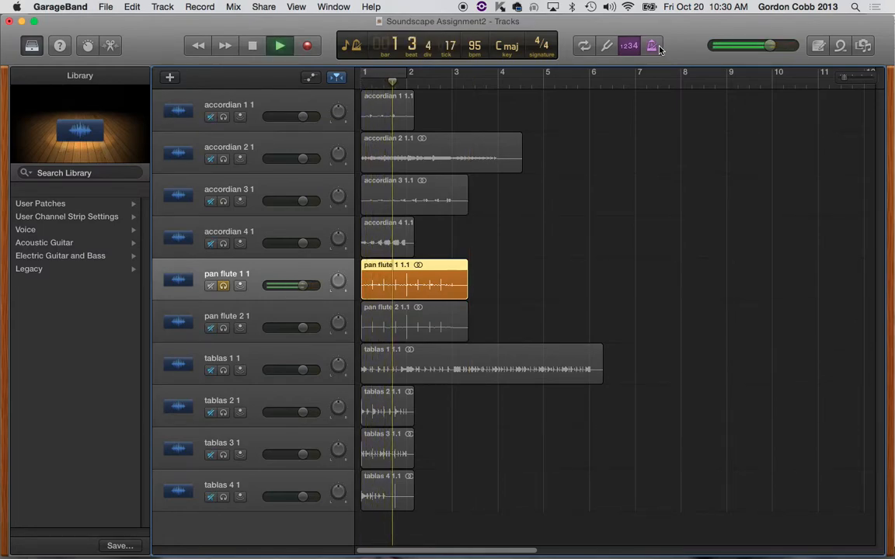
pyautogui.click(223, 286)
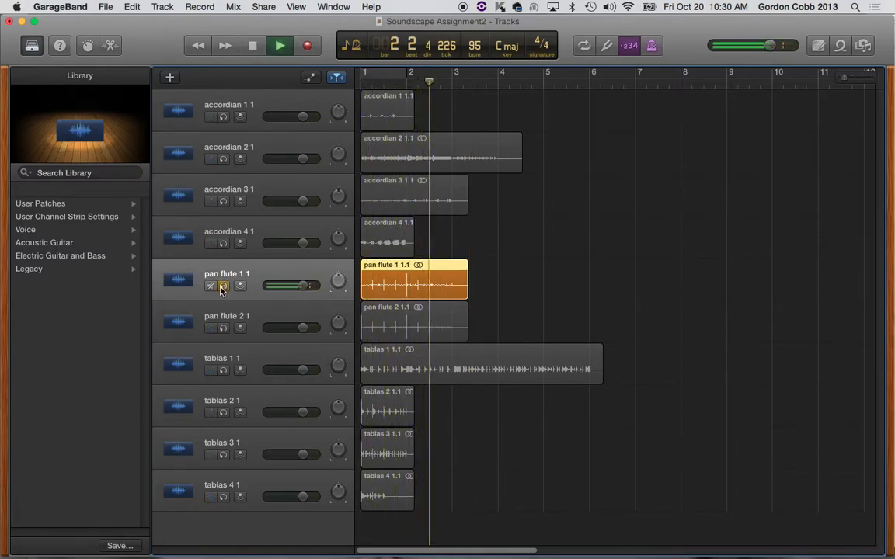
pyautogui.press('space')
pyautogui.click(223, 285)
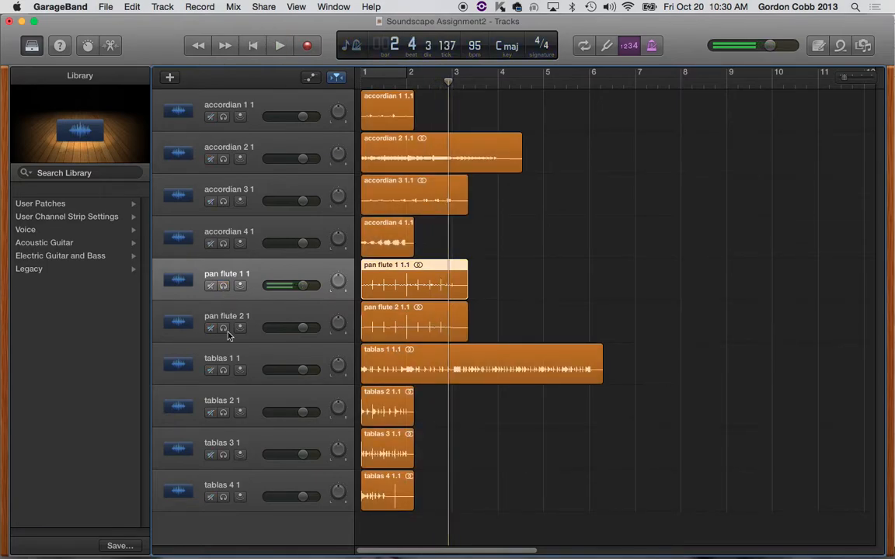
# Step: Solo the "pan flute 2 1" track, listen to it from the beginning, and unsolo it and stop playback
pyautogui.click(224, 329)
pyautogui.press('Return')
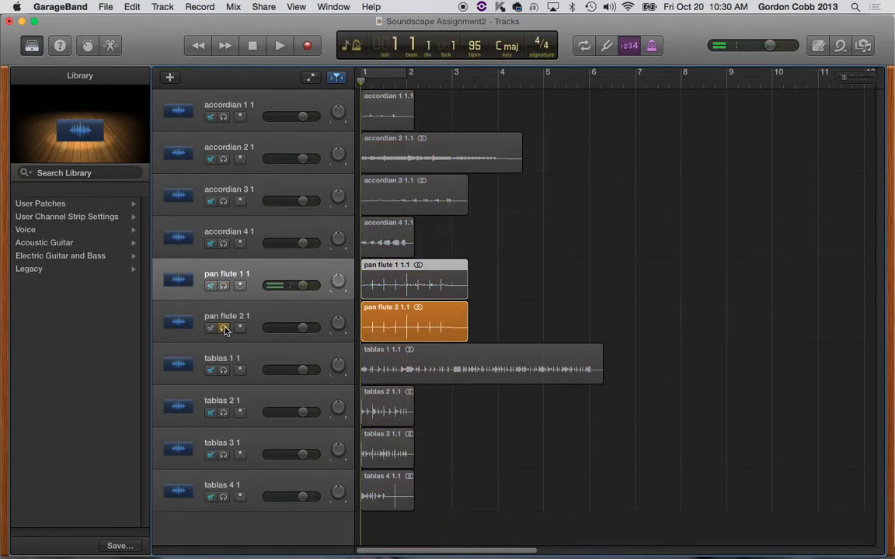
pyautogui.press('space')
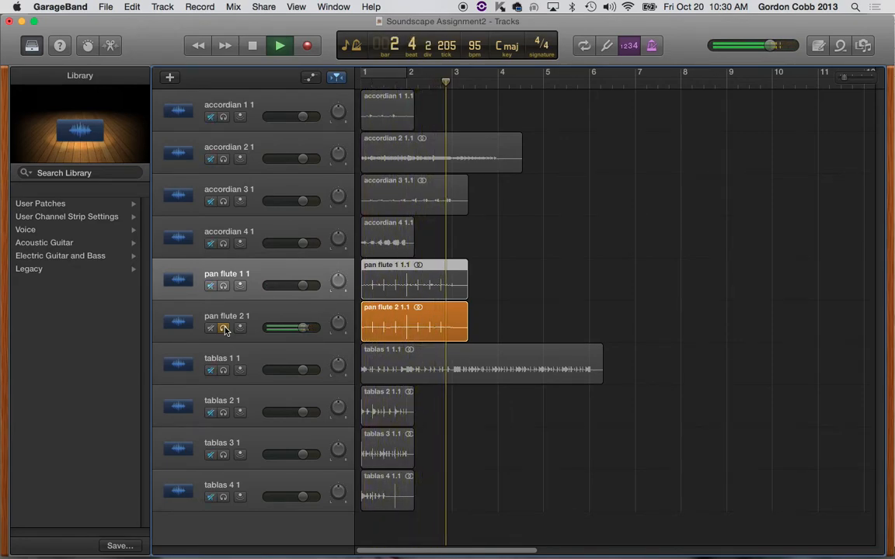
pyautogui.click(225, 330)
pyautogui.press('space')
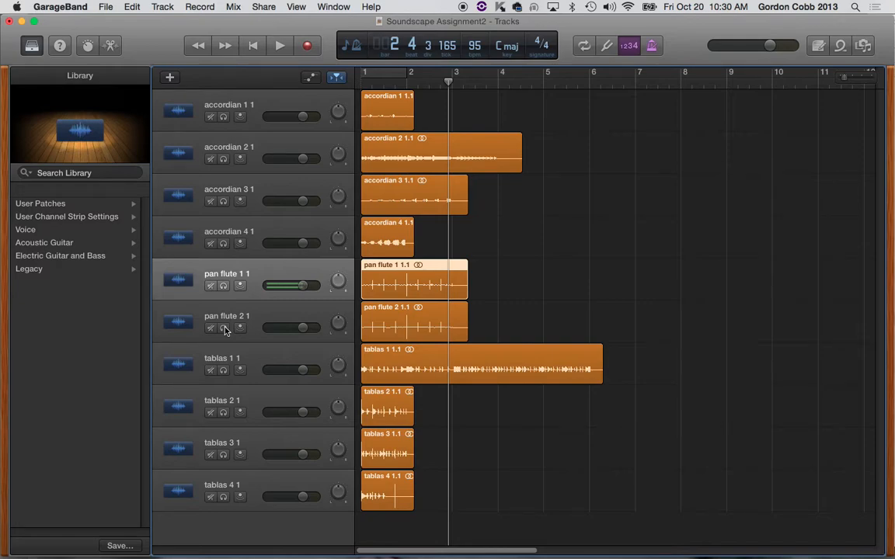
# Step: Solo the "tablas 1 1" track, listen to it from bar 1 and turn its solo off
pyautogui.click(223, 371)
pyautogui.press('Return')
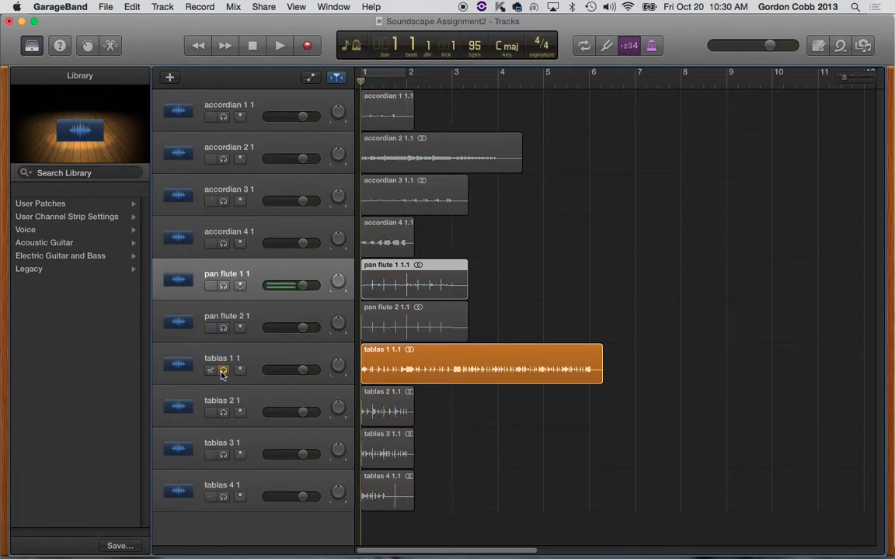
pyautogui.press('space')
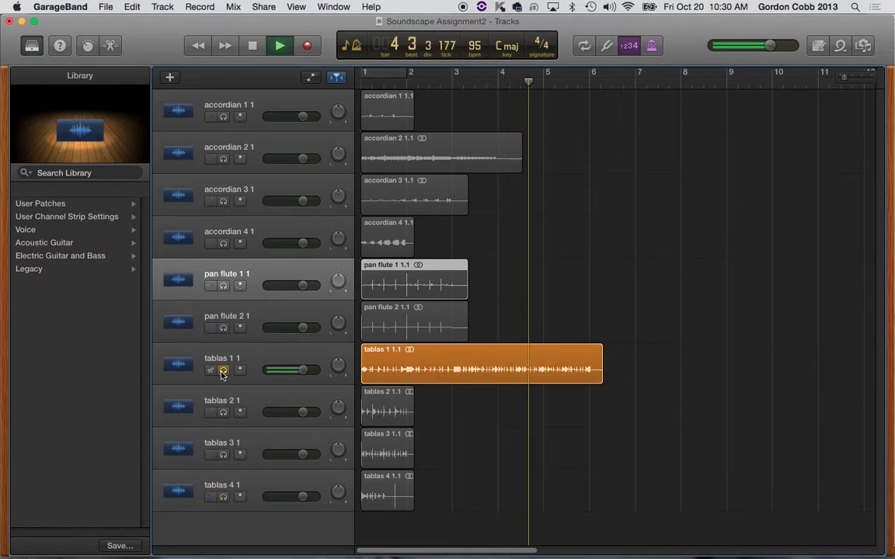
pyautogui.press('space')
pyautogui.click(223, 371)
# Step: Audition the "tablas 2 1" track on its own from the beginning and unsolo it after stopping playback
pyautogui.click(225, 417)
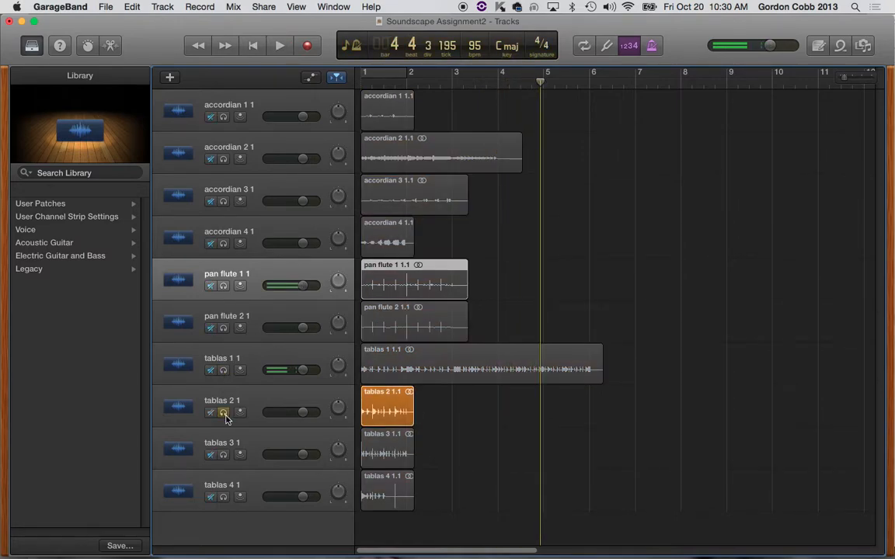
pyautogui.press('Return')
pyautogui.press('space')
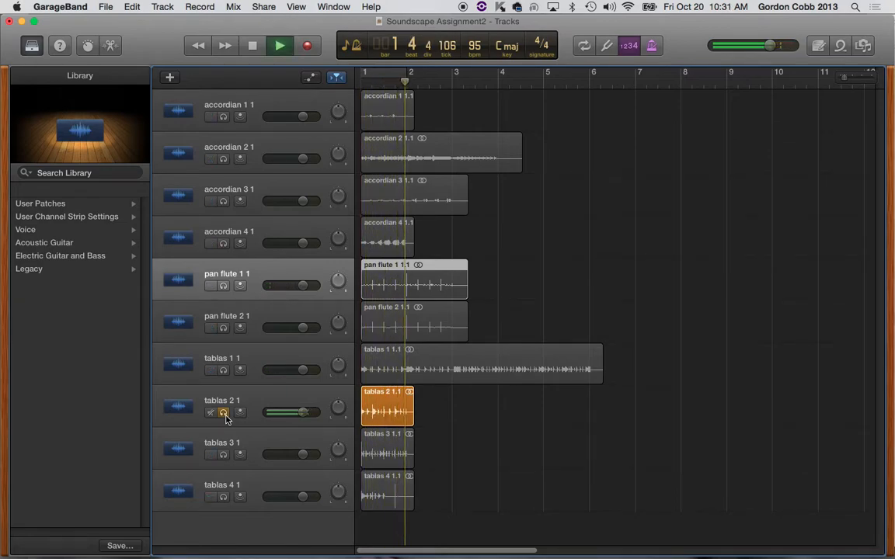
pyautogui.press('space')
pyautogui.click(224, 413)
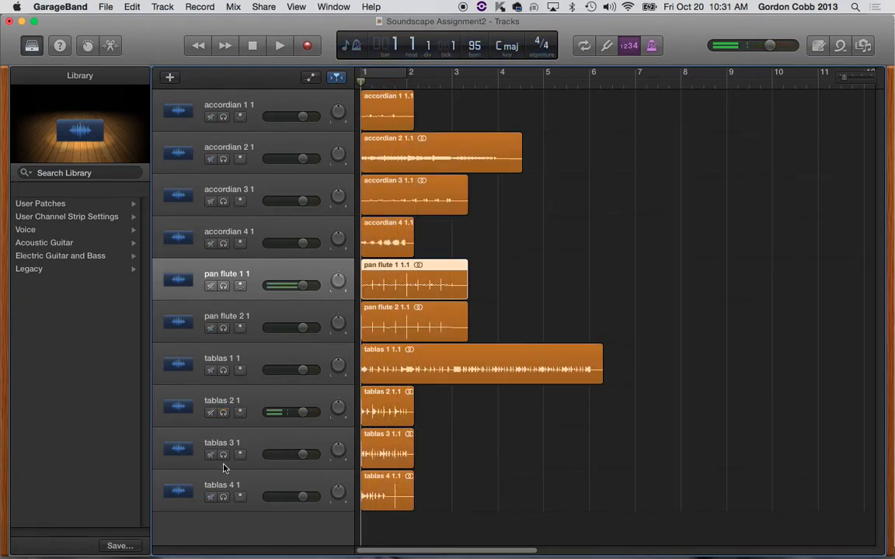
# Step: Solo the "tablas 3 1" track, listen to it, return to the start of the project and unsolo it
pyautogui.click(224, 456)
pyautogui.press('space')
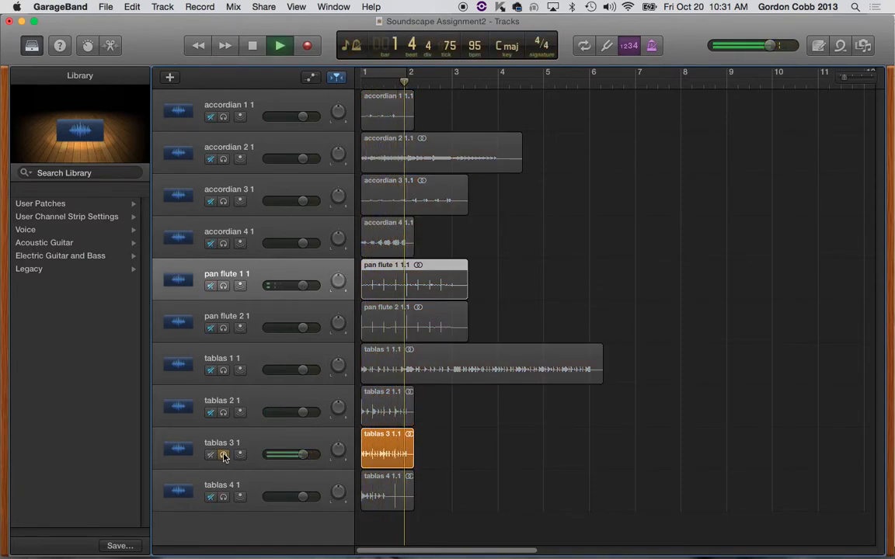
pyautogui.press('space')
pyautogui.press('Return')
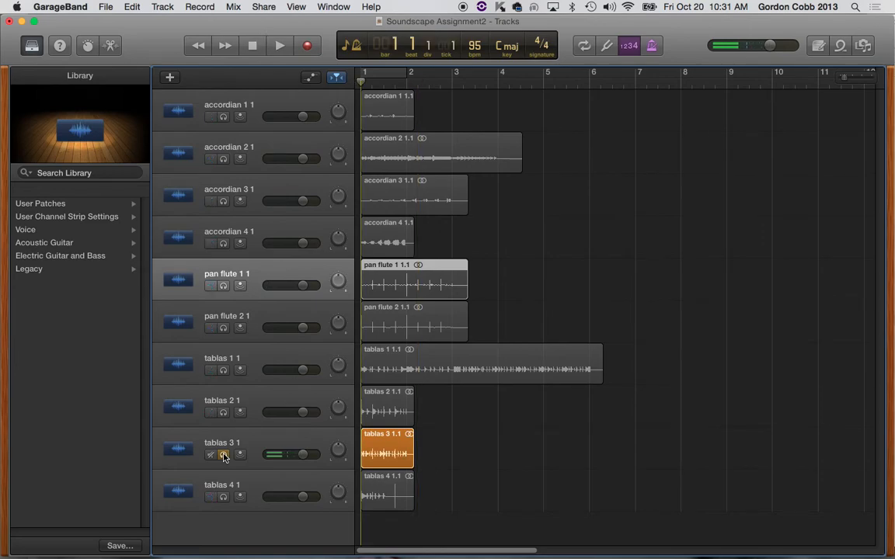
pyautogui.click(224, 455)
# Step: Solo the "tablas 4 1" track, listen to it twice from the start, return to bar 1 and turn its solo off
pyautogui.click(223, 497)
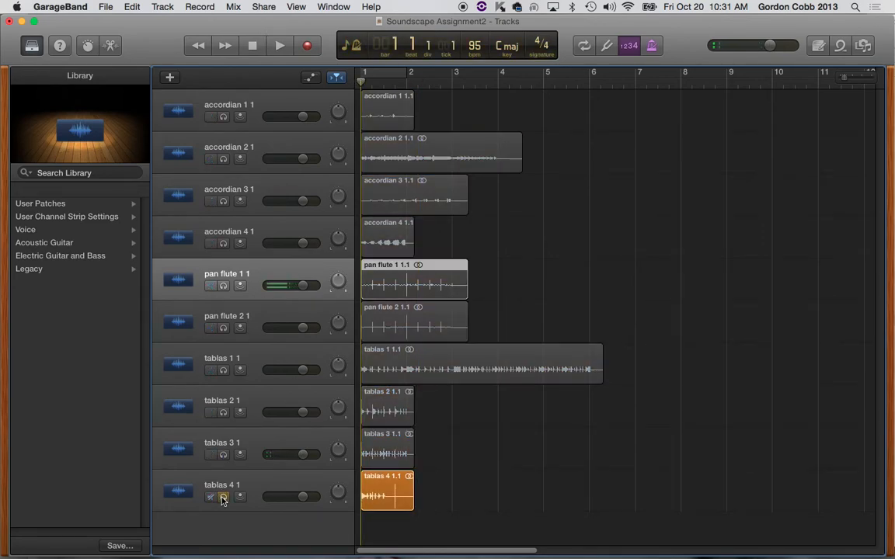
pyautogui.press('space')
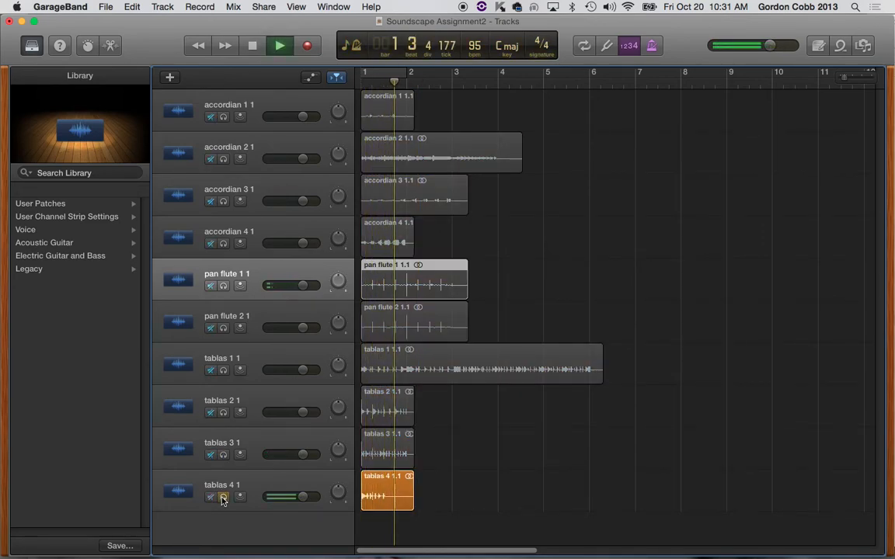
pyautogui.press('space')
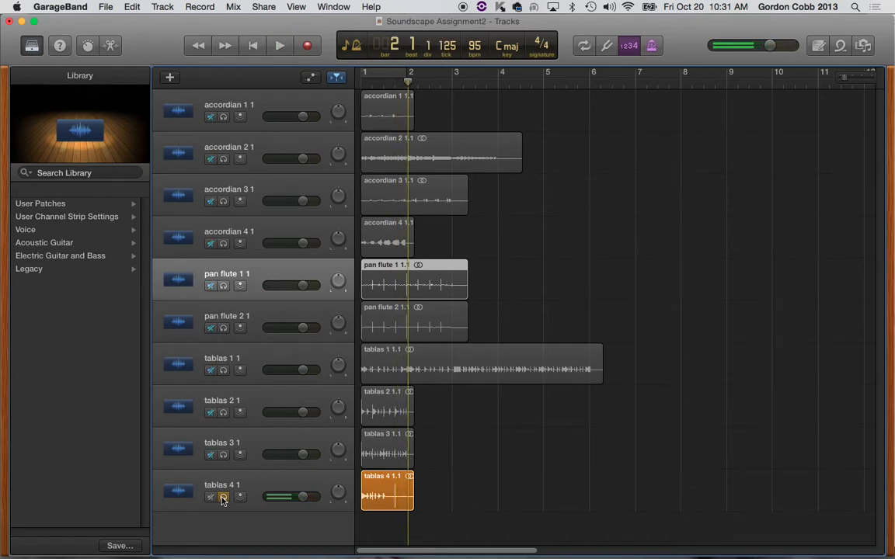
pyautogui.press('Return')
pyautogui.press('space')
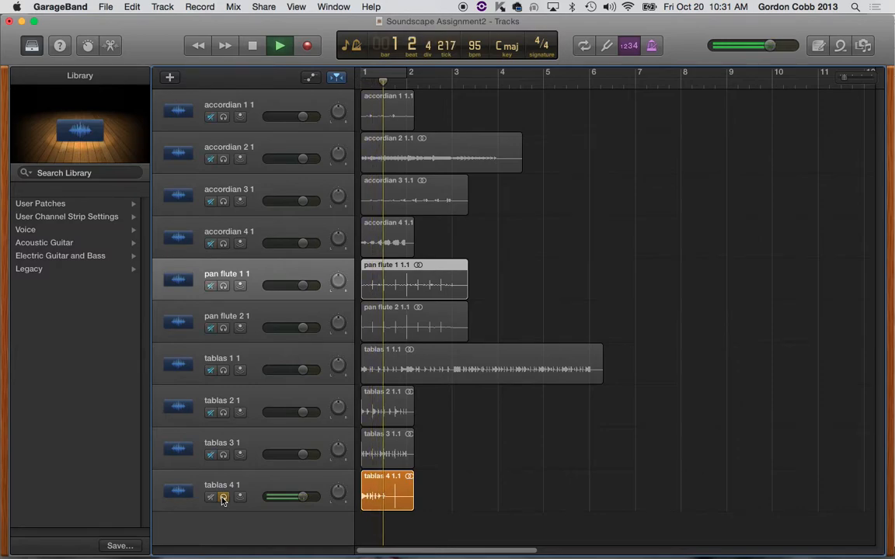
pyautogui.press('space')
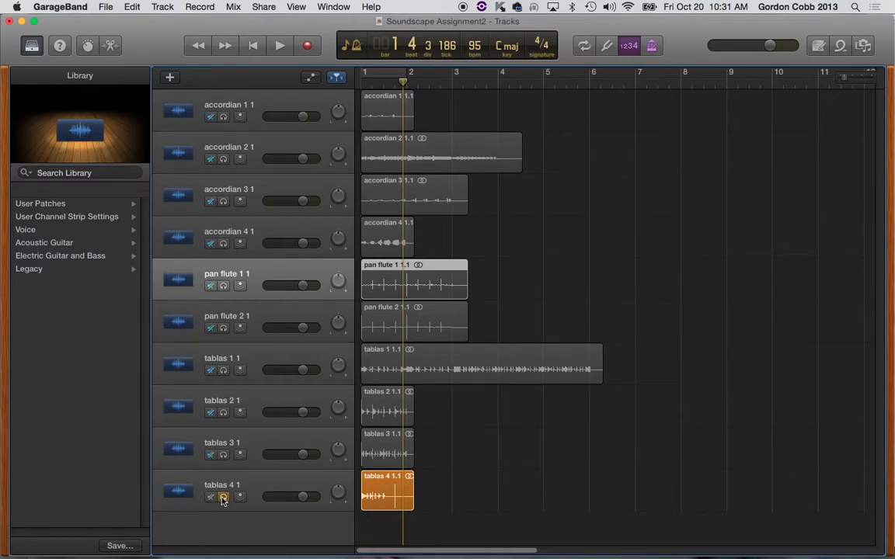
pyautogui.press('Return')
pyautogui.press('super+a')
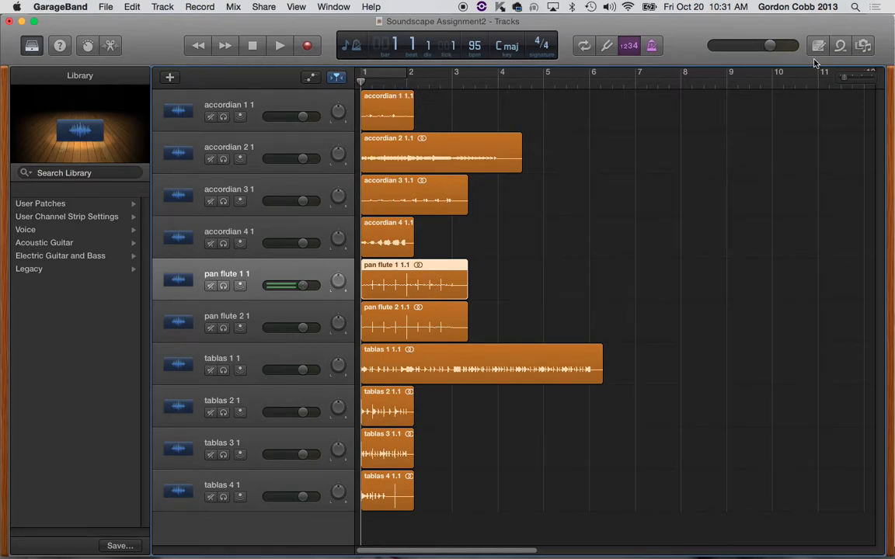
# Step: Zoom in horizontally on the timeline until about five bars fill the view
pyautogui.moveTo(847, 80); pyautogui.dragTo(852, 80)
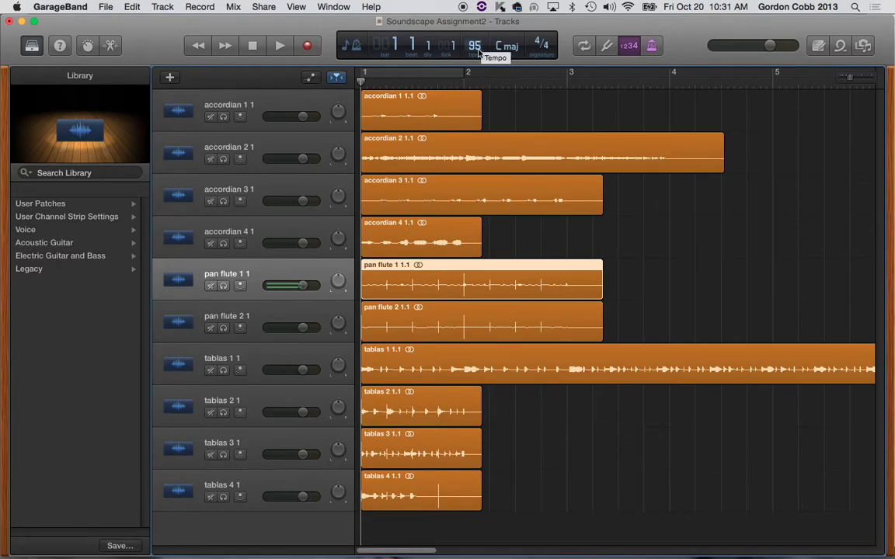
# Step: Trim the accordian 1, tablas 2, tablas 3, tablas 4 and accordian 4 regions so each ends at bar 2
pyautogui.moveTo(481, 126); pyautogui.dragTo(463, 124)
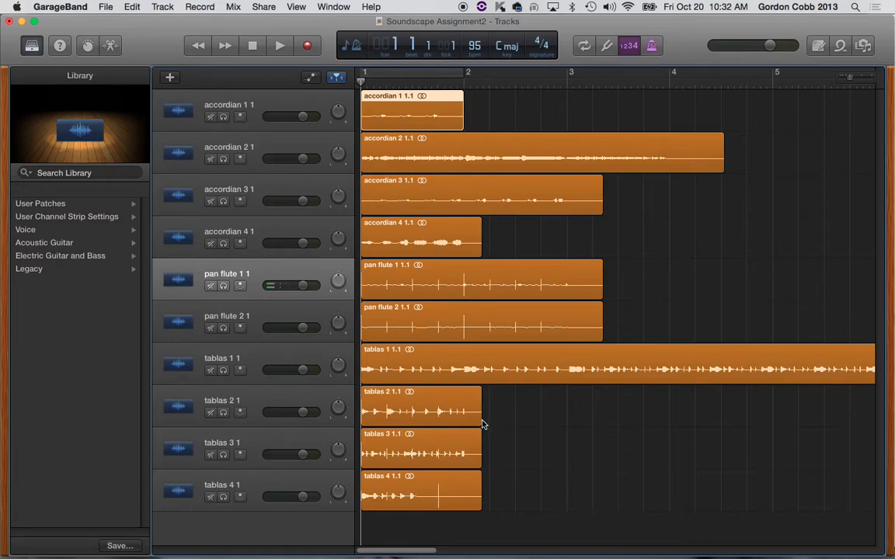
pyautogui.moveTo(481, 420); pyautogui.dragTo(465, 421)
pyautogui.click(473, 461)
pyautogui.moveTo(473, 461); pyautogui.dragTo(465, 460)
pyautogui.moveTo(475, 504); pyautogui.dragTo(464, 504)
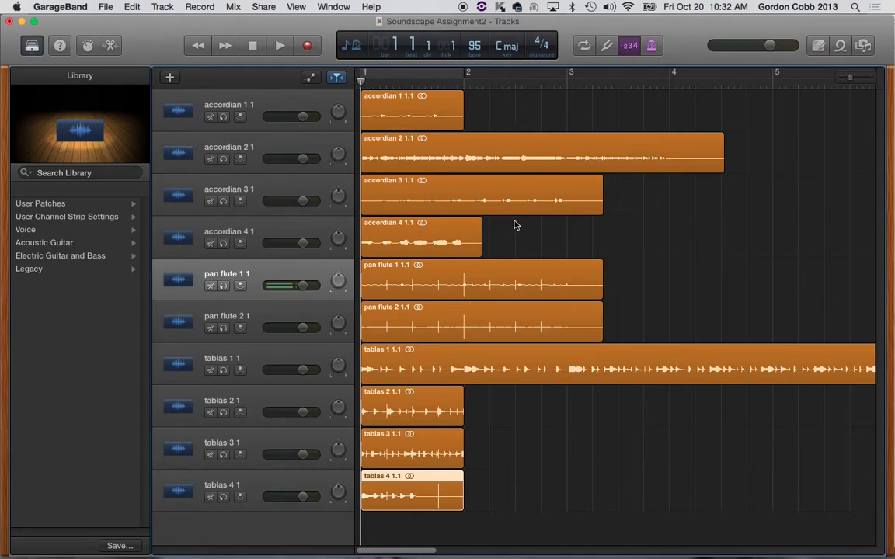
pyautogui.moveTo(478, 251); pyautogui.dragTo(458, 256)
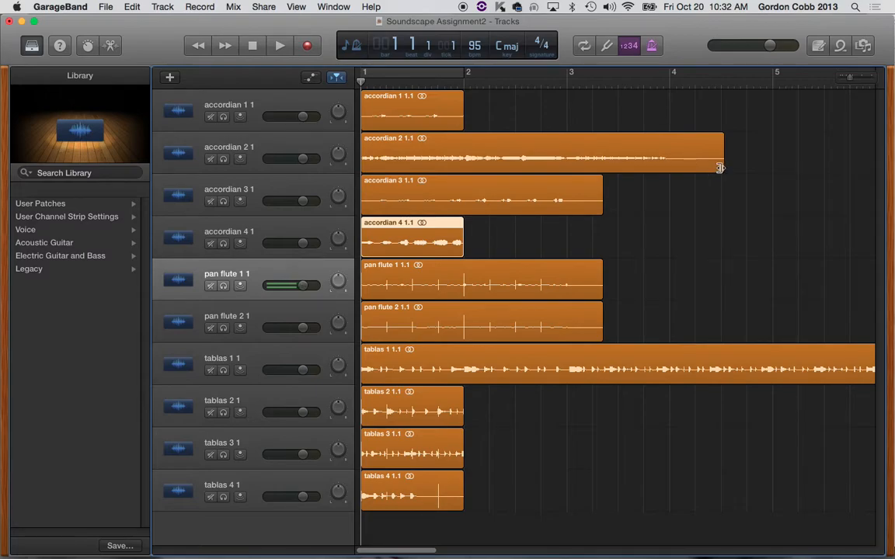
# Step: Shorten the accordian 2 region to end at bar 4, and accordian 3 and both pan flute regions to end at bar 3
pyautogui.moveTo(683, 169); pyautogui.dragTo(669, 169)
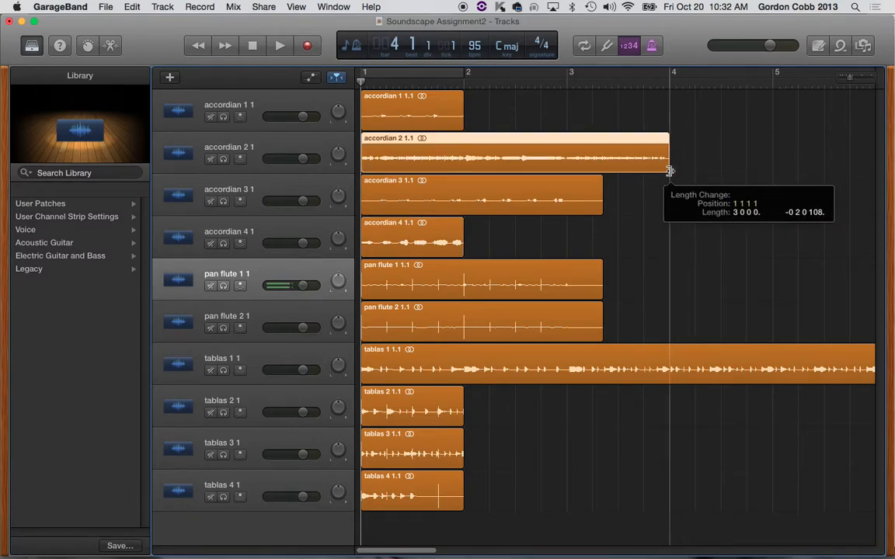
pyautogui.moveTo(599, 208); pyautogui.dragTo(567, 207)
pyautogui.moveTo(620, 269); pyautogui.dragTo(567, 295)
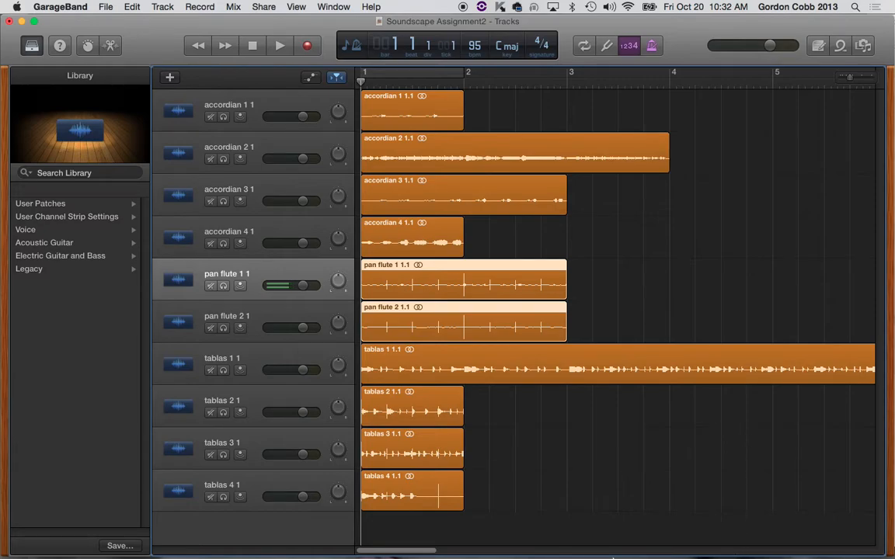
# Step: Trim the tablas 1 region to end at bar 6 and return to the start of the project
pyautogui.moveTo(391, 550); pyautogui.dragTo(423, 554)
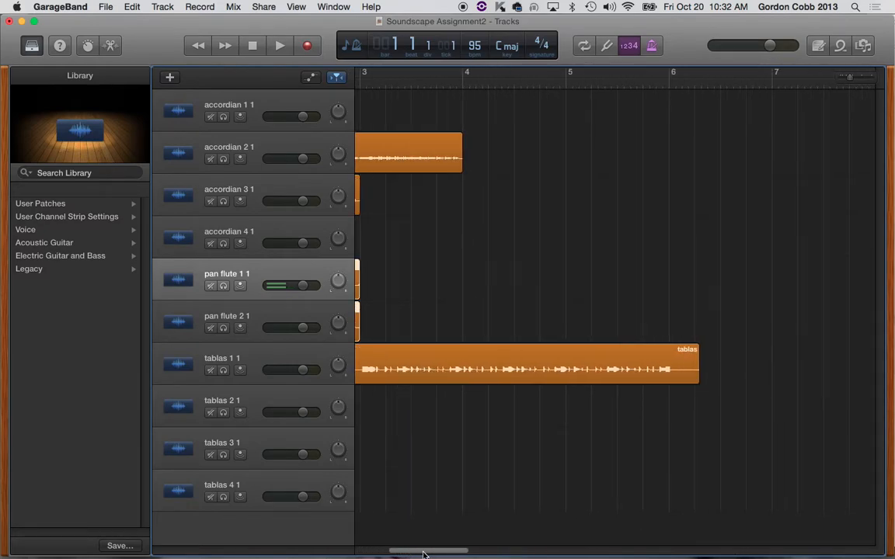
pyautogui.moveTo(694, 379); pyautogui.dragTo(653, 397)
pyautogui.press('Return')
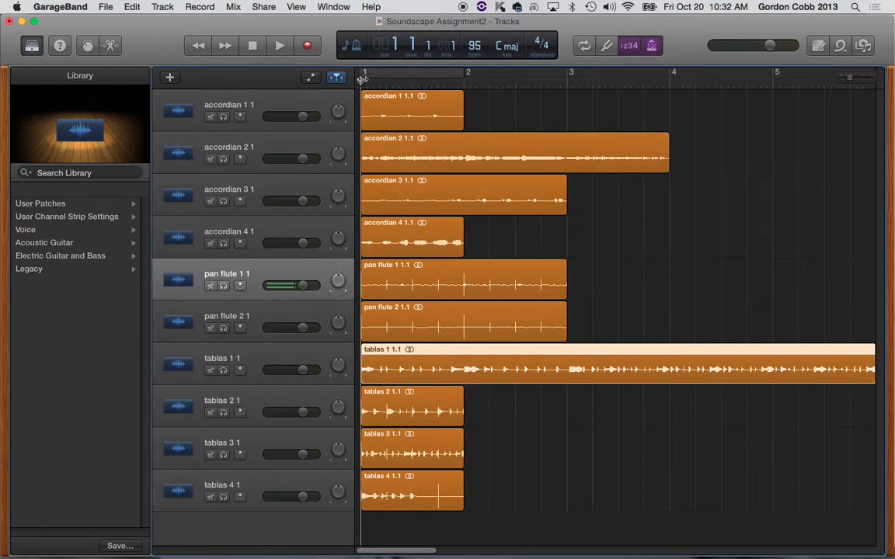
# Step: Solo the accordian 1 track and listen to its trimmed region from the start
pyautogui.press('space')
pyautogui.press('space')
pyautogui.click(224, 118)
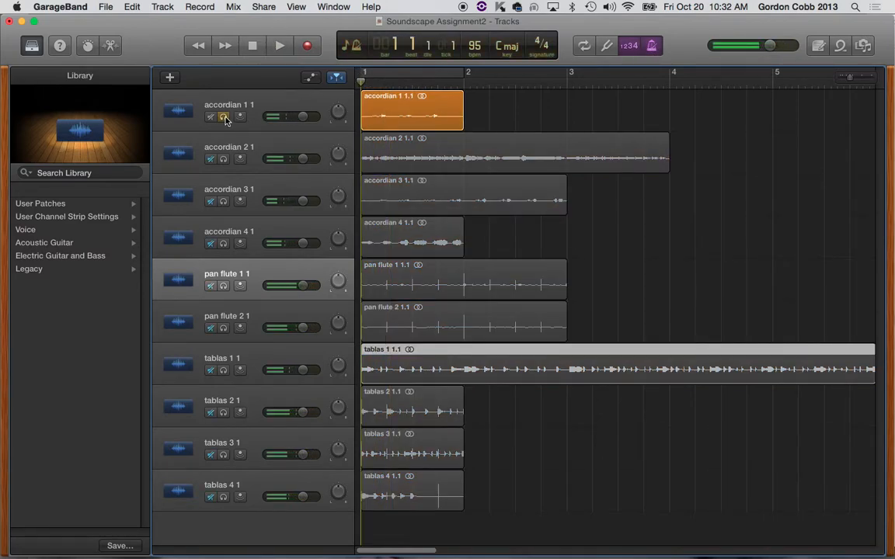
pyautogui.press('space')
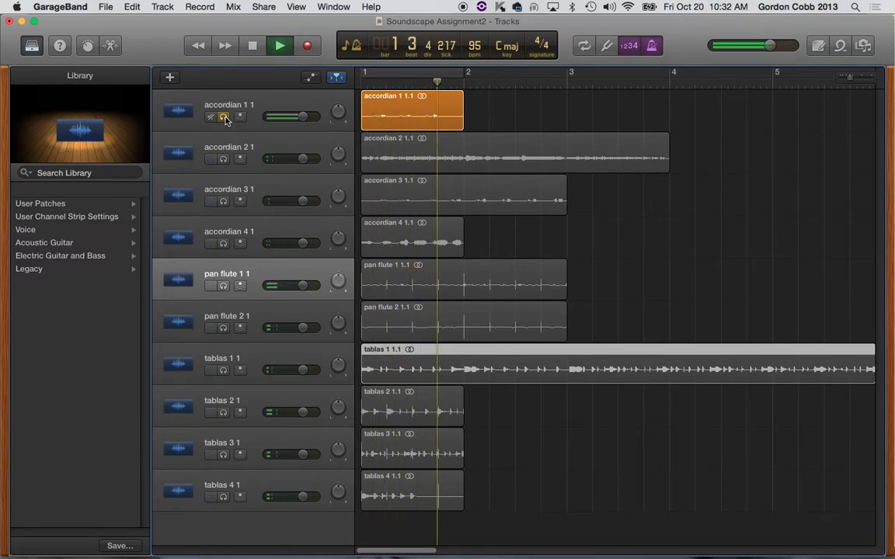
pyautogui.press('space')
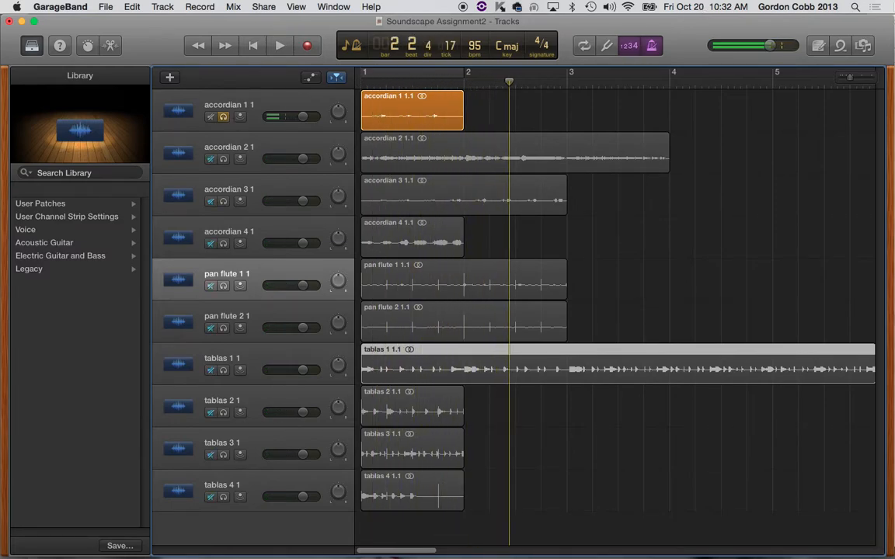
# Step: Turn on a cycle range over bar 1 and listen to the accordian 1 region looping
pyautogui.click(841, 46)
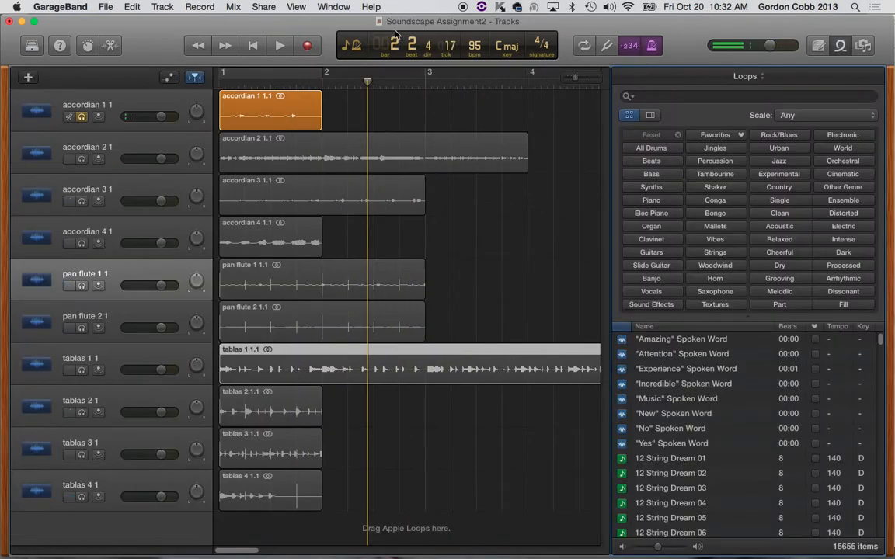
pyautogui.click(235, 74)
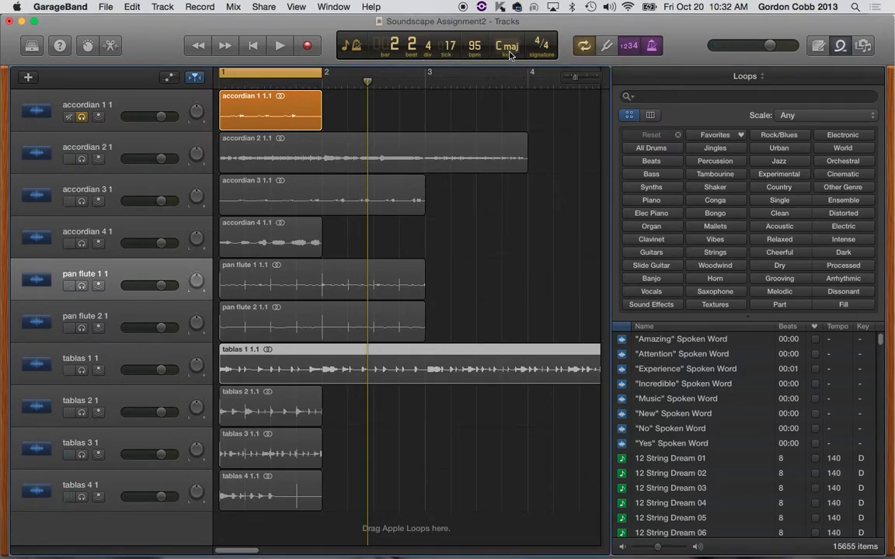
pyautogui.press('space')
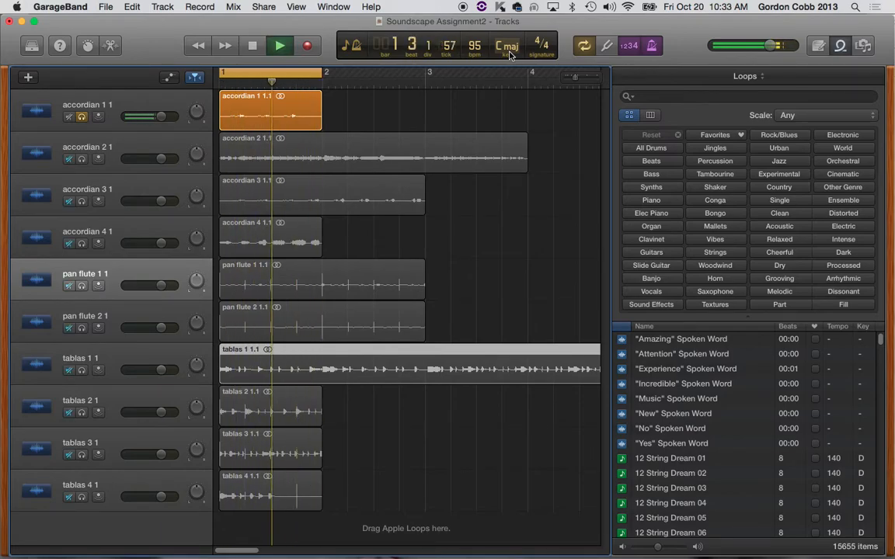
pyautogui.click(840, 45)
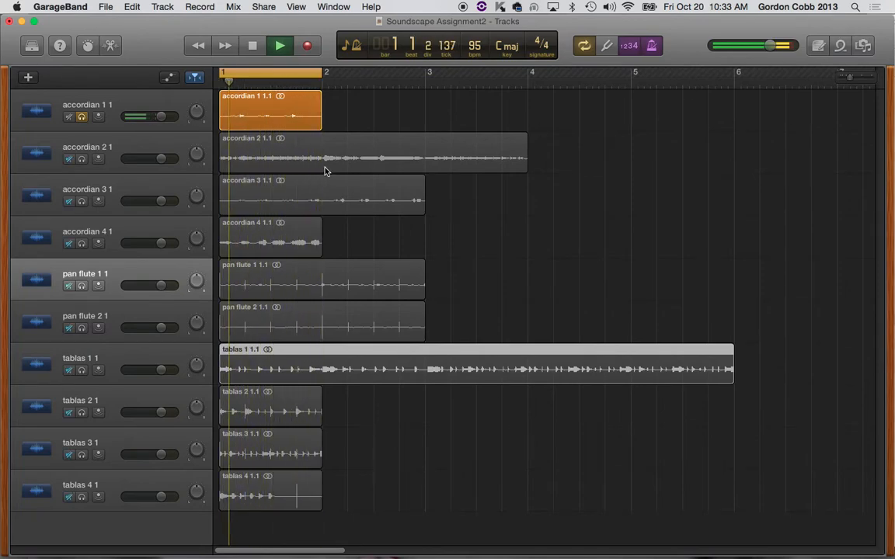
pyautogui.press('space')
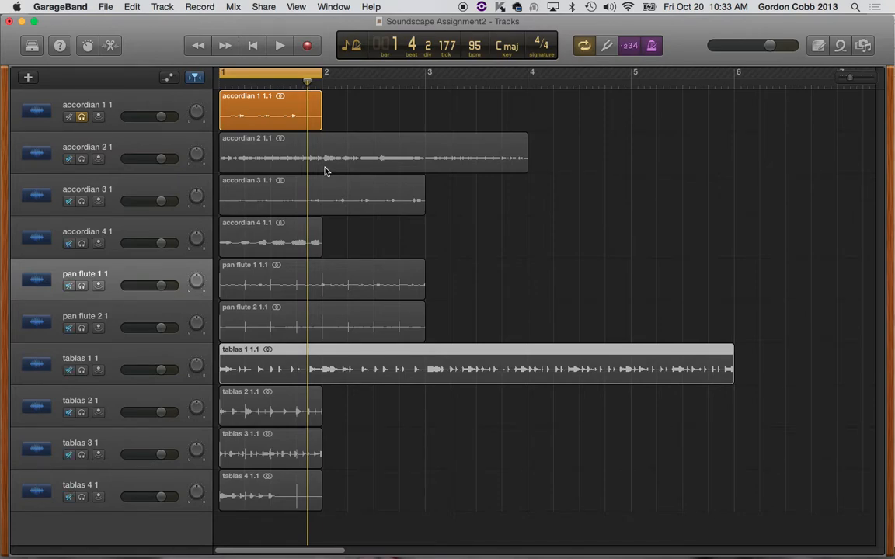
# Step: Solo the accordian 4 track in place of accordian 1 and listen to its region looping over bar 1
pyautogui.click(267, 236)
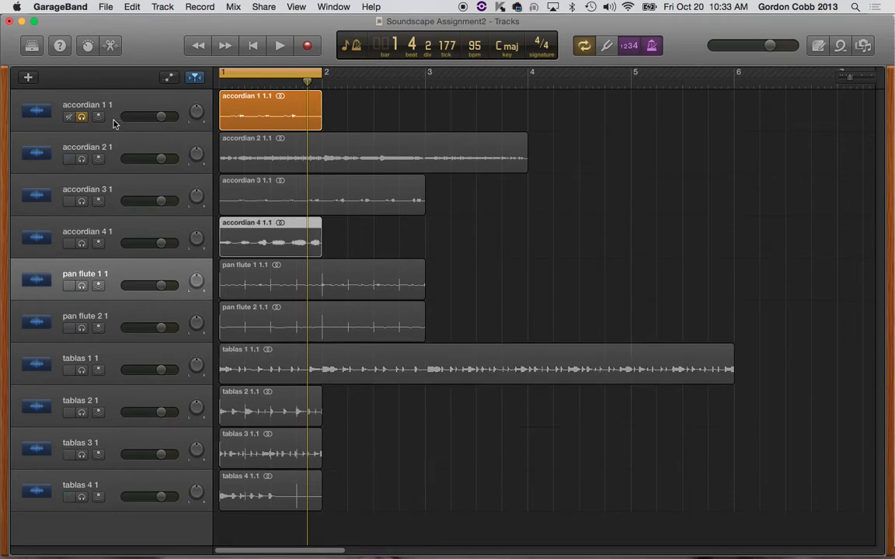
pyautogui.click(82, 117)
pyautogui.click(82, 244)
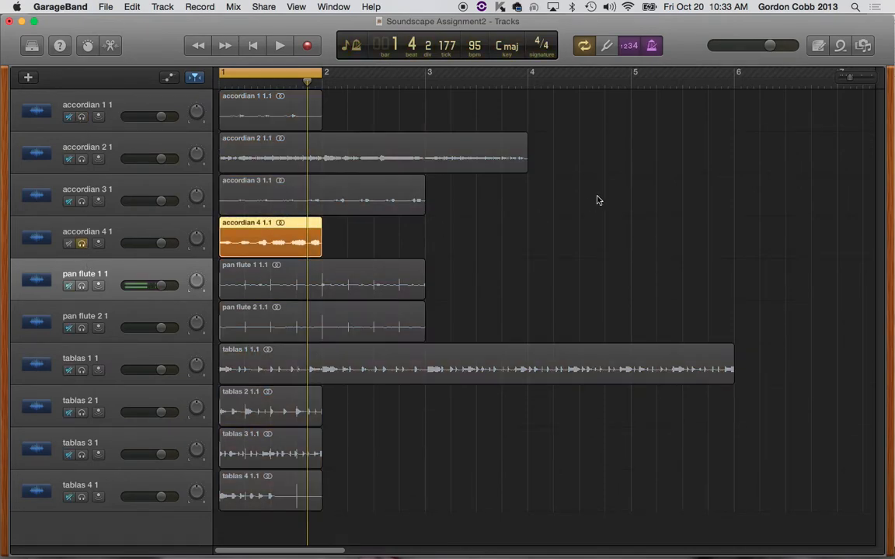
pyautogui.press('space')
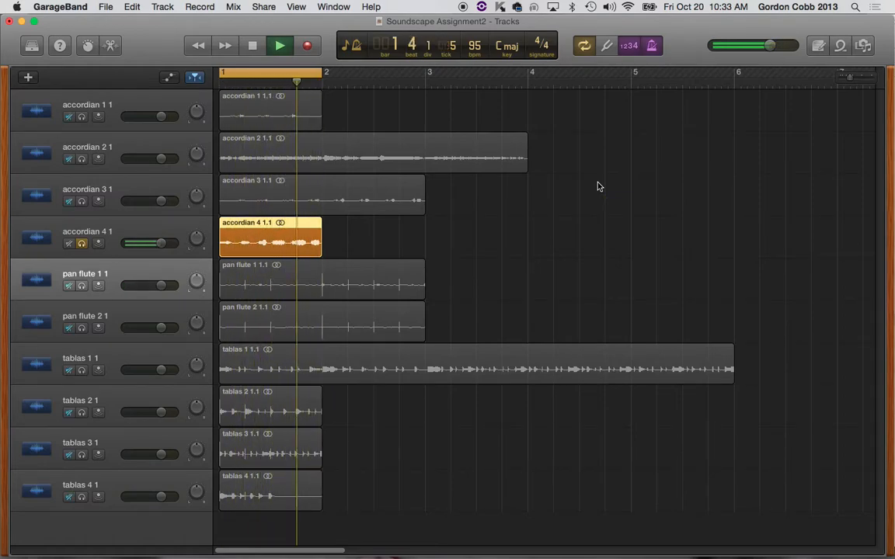
pyautogui.press('space')
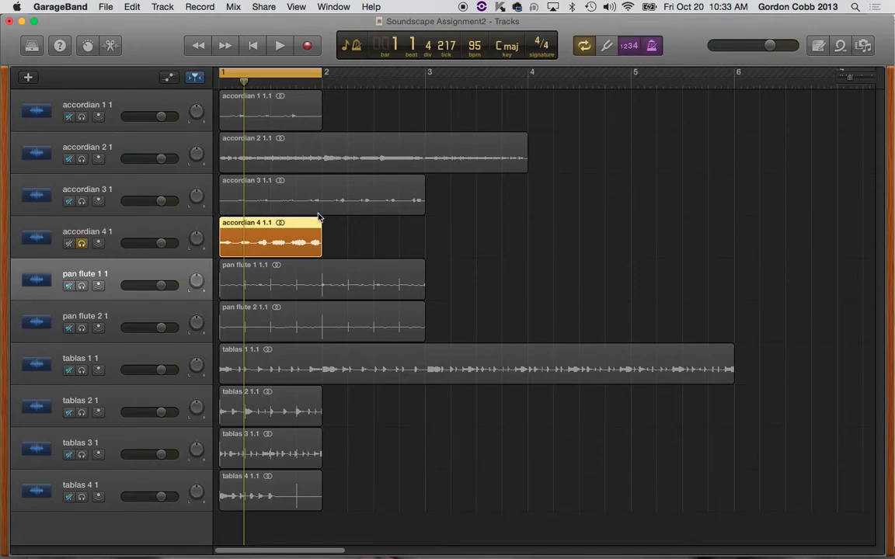
# Step: Open the accordian 4 region in the audio editor, enlarge the editor and turn on Flex
pyautogui.click(111, 47)
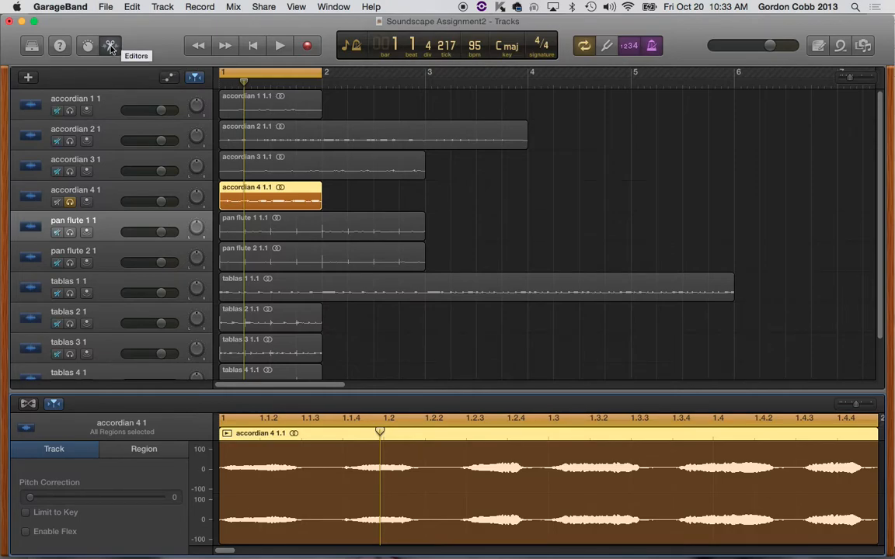
pyautogui.moveTo(562, 393); pyautogui.dragTo(565, 316)
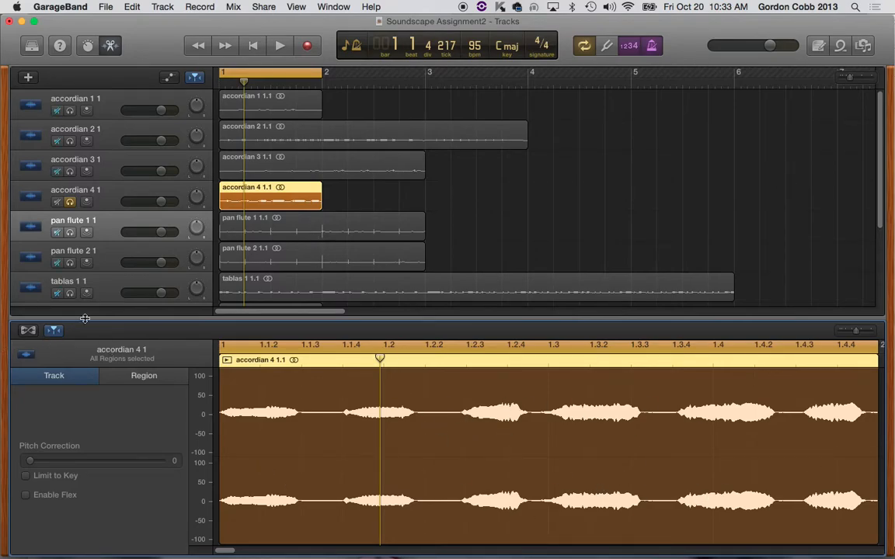
pyautogui.click(27, 332)
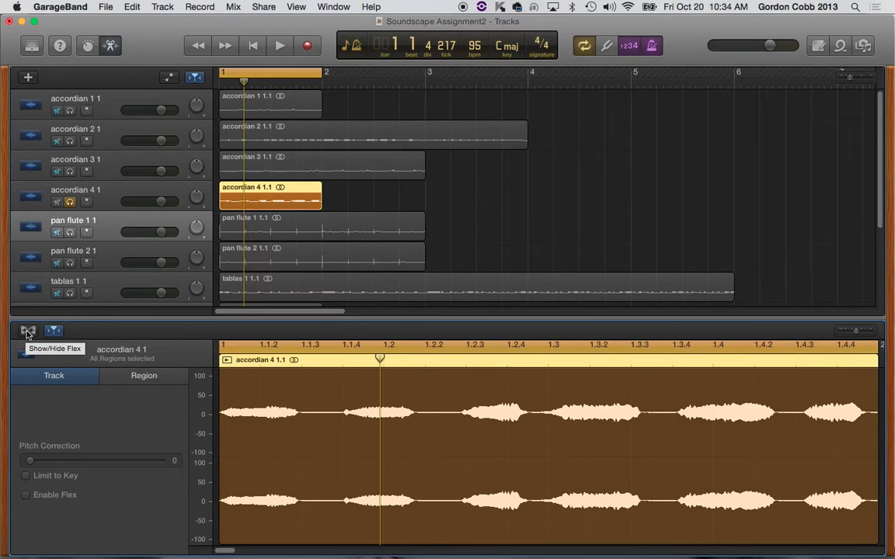
pyautogui.click(27, 332)
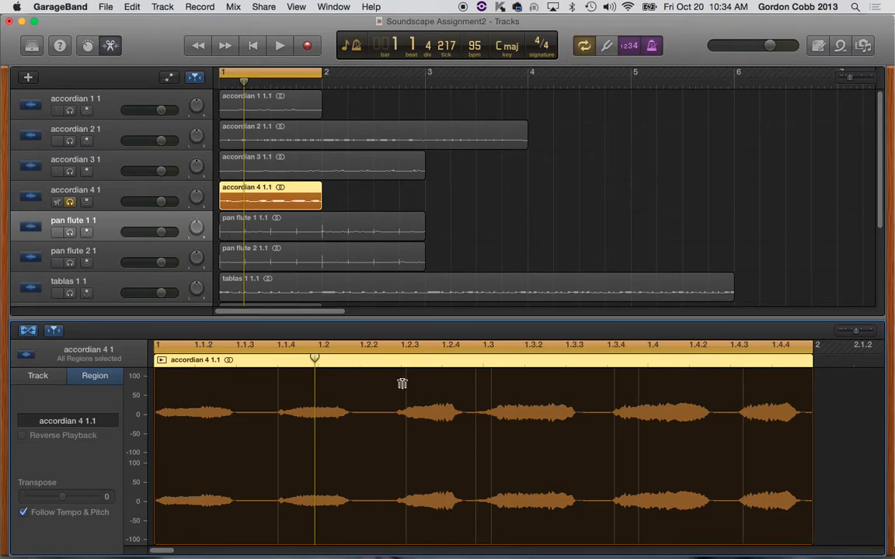
# Step: Add a flex marker at the onset of the second note in the accordian 4 region
pyautogui.click(276, 371)
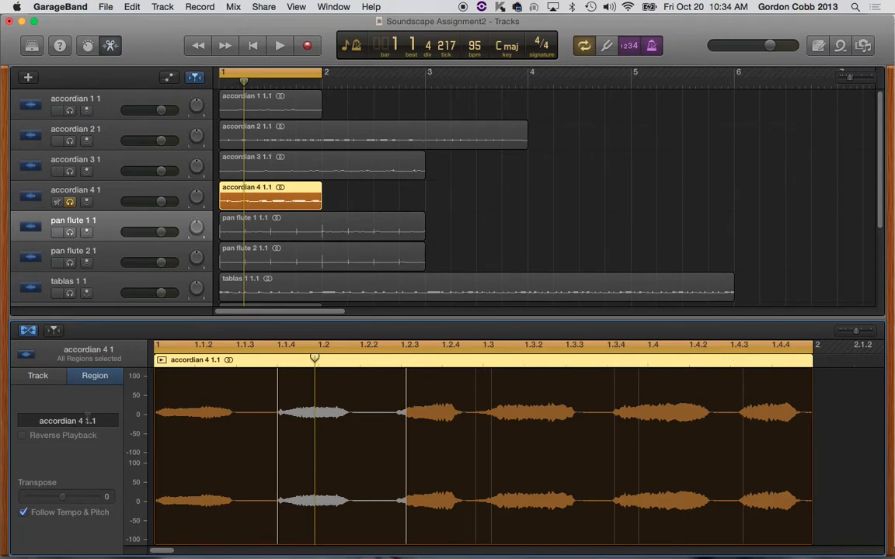
pyautogui.click(277, 372)
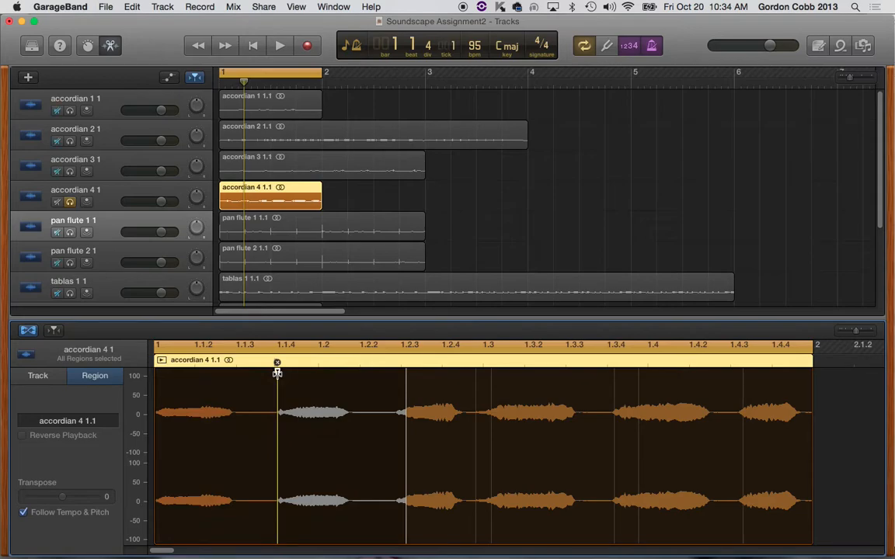
pyautogui.moveTo(276, 374); pyautogui.dragTo(276, 373)
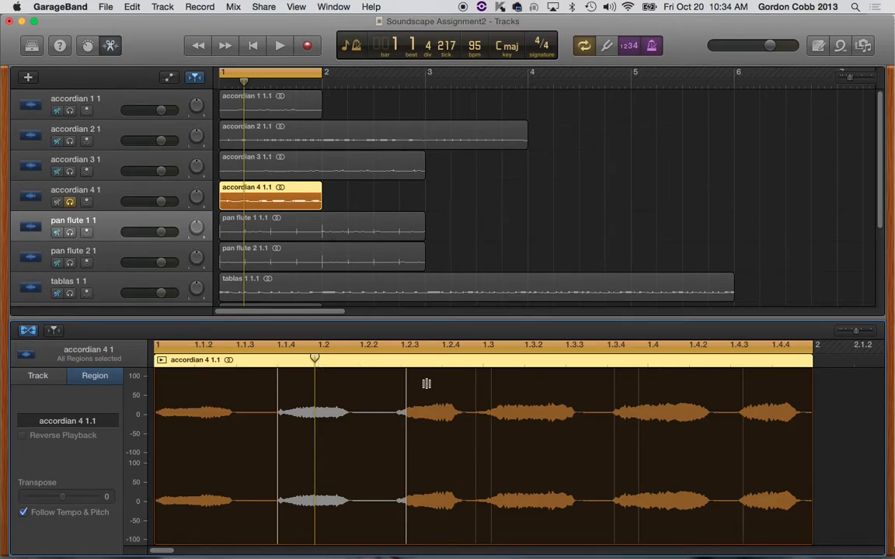
# Step: Shift the onsets of the fifth and sixth notes in the accordian 4 region slightly earlier using flex markers
pyautogui.moveTo(406, 366)
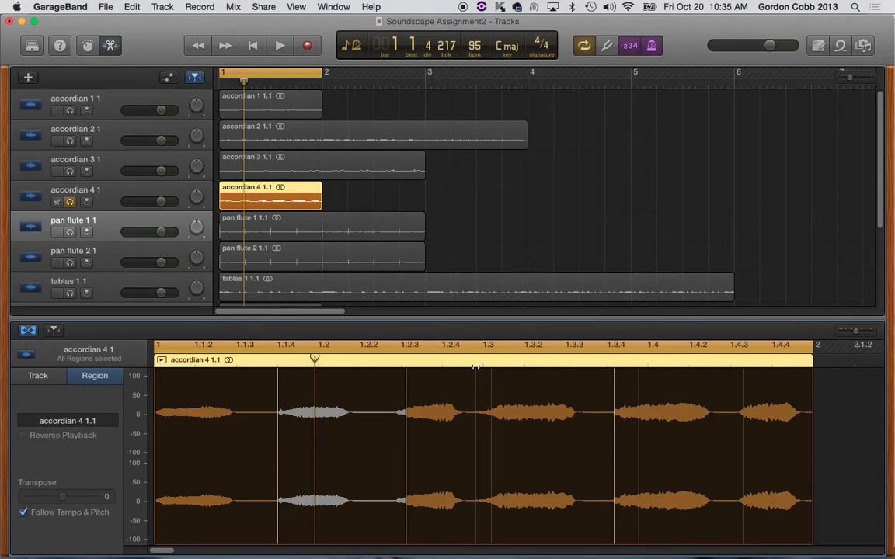
pyautogui.click(477, 364)
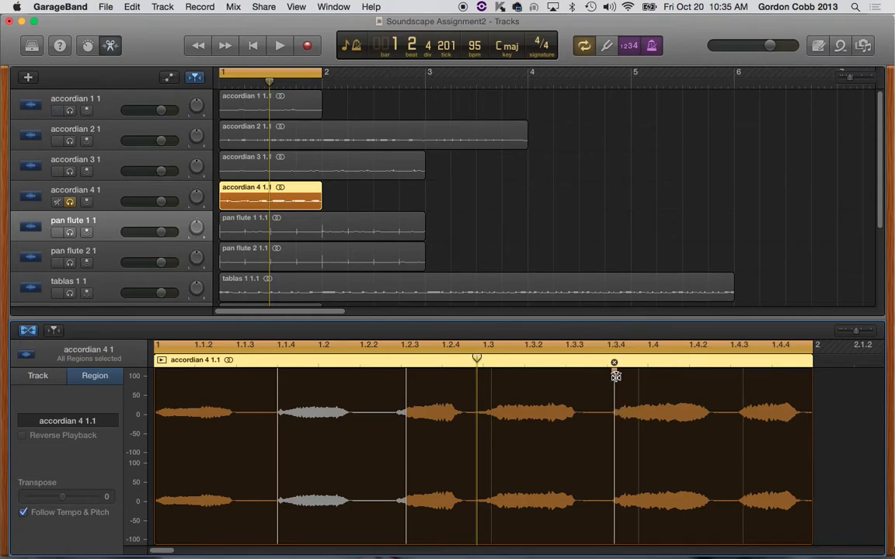
pyautogui.moveTo(613, 373); pyautogui.dragTo(608, 371)
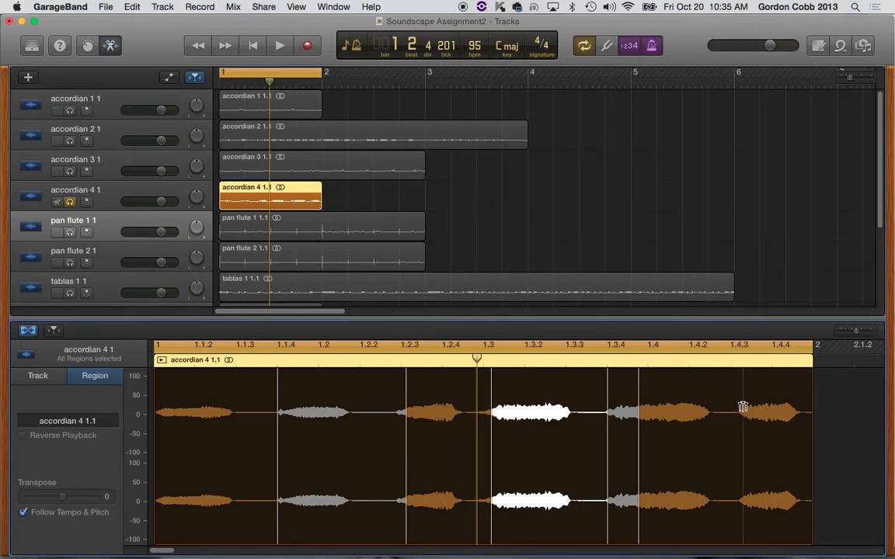
pyautogui.moveTo(743, 372); pyautogui.dragTo(730, 370)
# Step: Listen to the flexed accordian 4 region from the start in the bar 1 cycle and return the playhead to bar 1
pyautogui.click(476, 345)
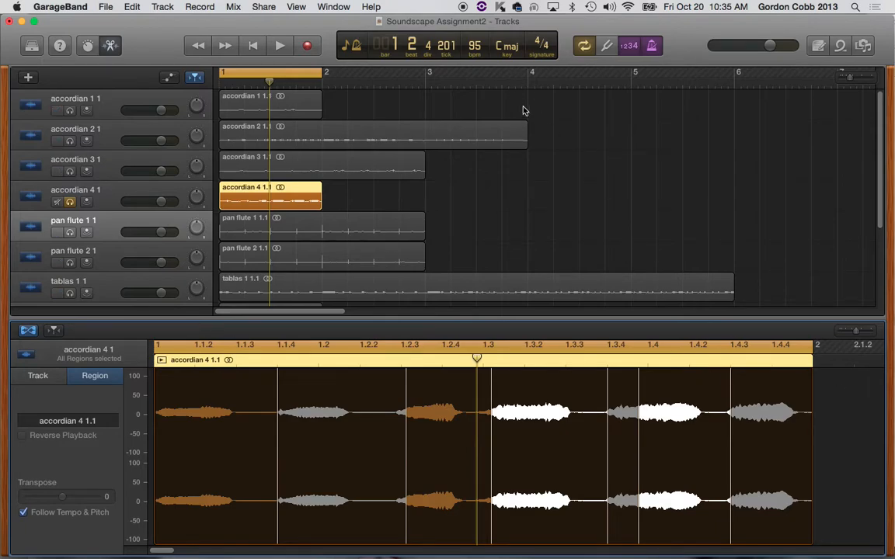
pyautogui.press('Return')
pyautogui.press('space')
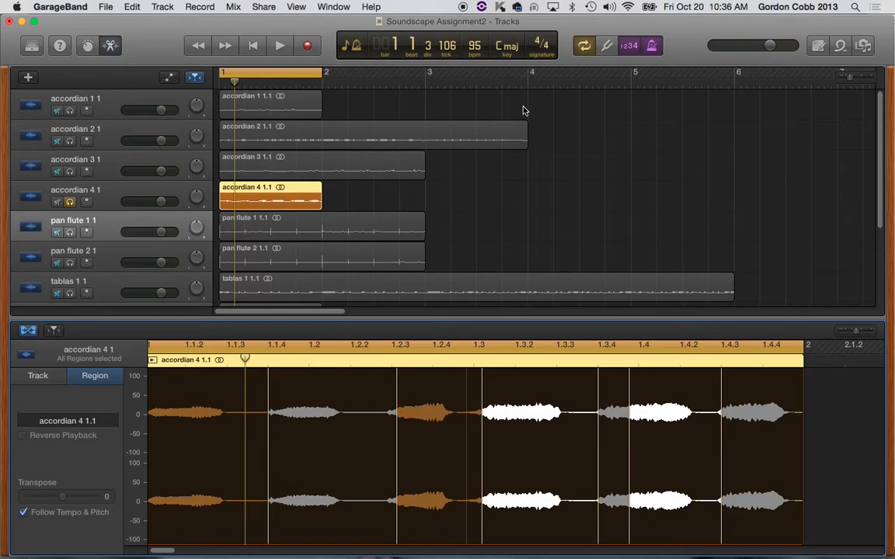
pyautogui.click(217, 81)
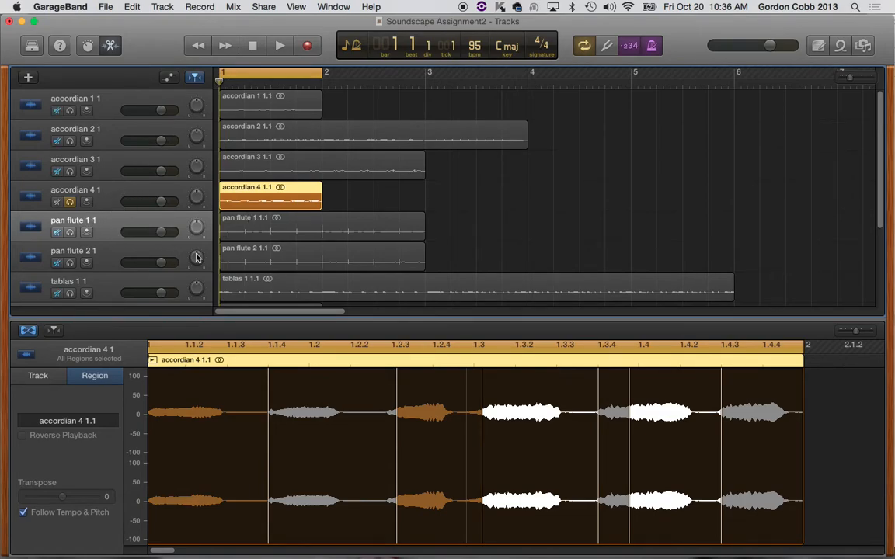
# Step: Shrink the audio editor so all ten tracks fit above it, and deselect the accordian 4 region
pyautogui.moveTo(523, 316); pyautogui.dragTo(520, 443)
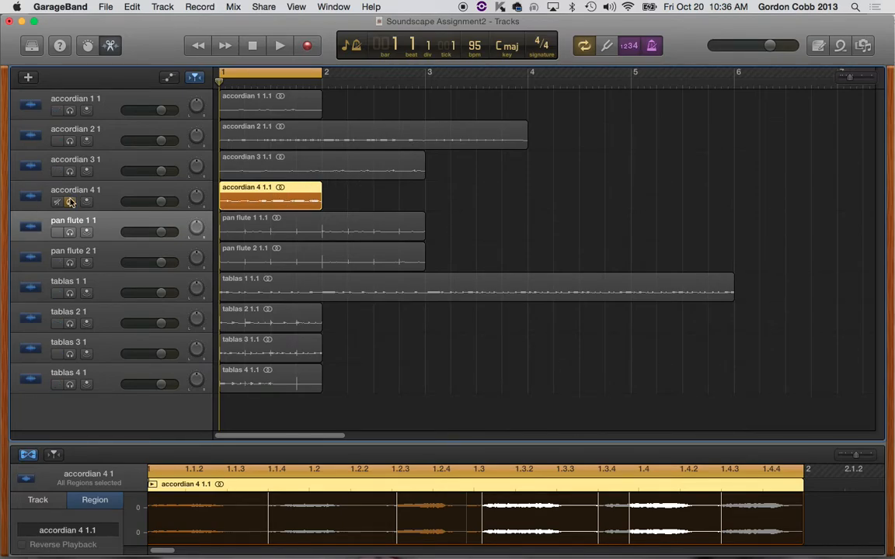
pyautogui.moveTo(358, 445); pyautogui.dragTo(365, 341)
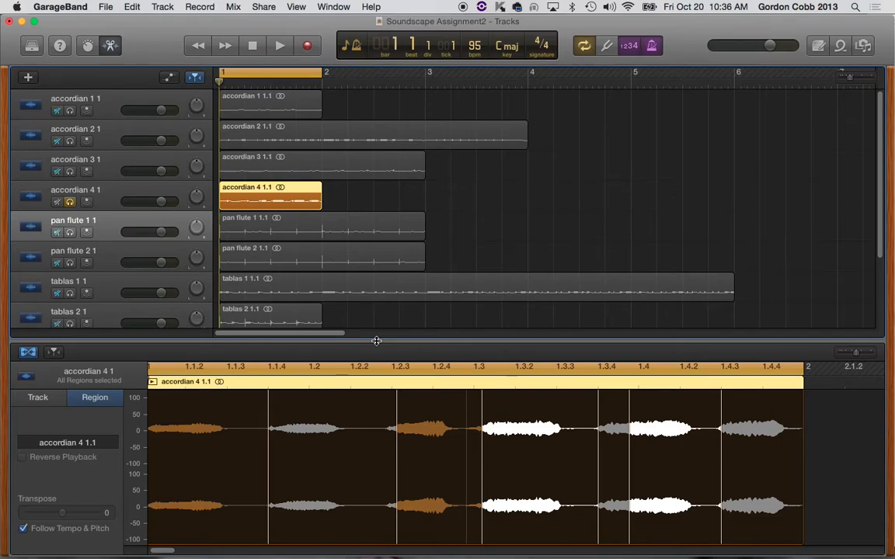
pyautogui.click(528, 221)
pyautogui.moveTo(245, 340); pyautogui.dragTo(254, 410)
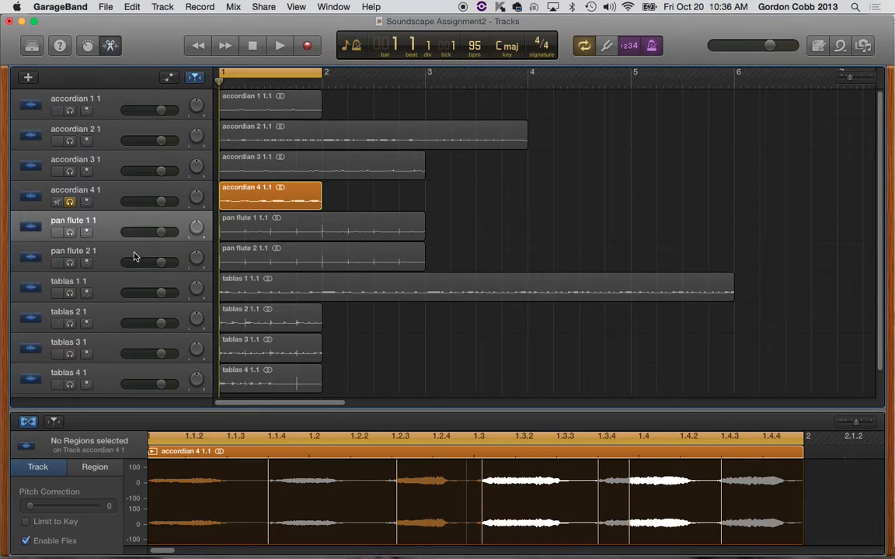
# Step: Turn off solo on the accordian 4 track and close the audio editor
pyautogui.press('super+a')
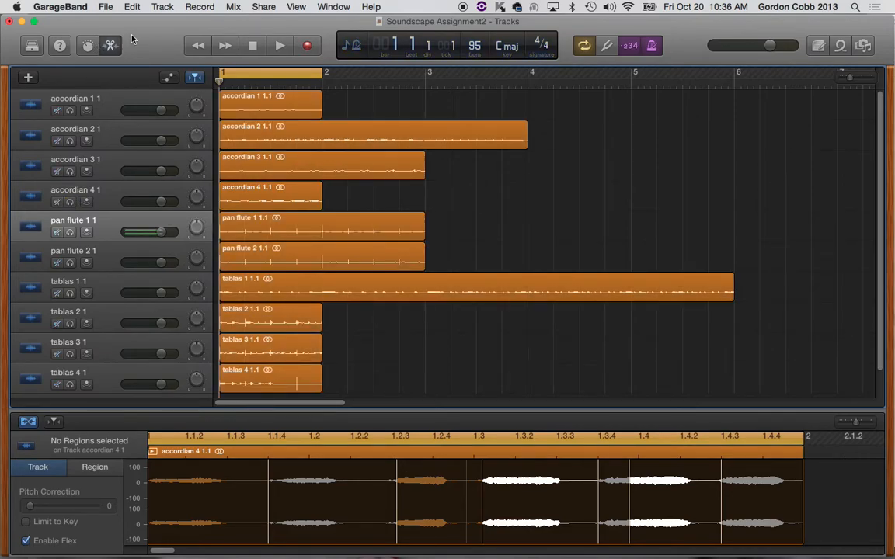
pyautogui.click(110, 46)
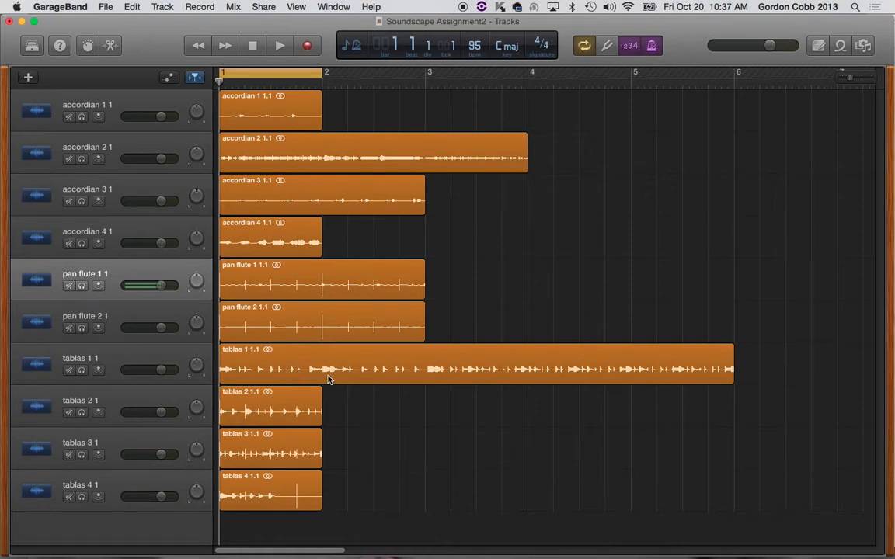
# Step: Listen to the accordian 4 track in solo and move it to the head of the track list
pyautogui.click(285, 235)
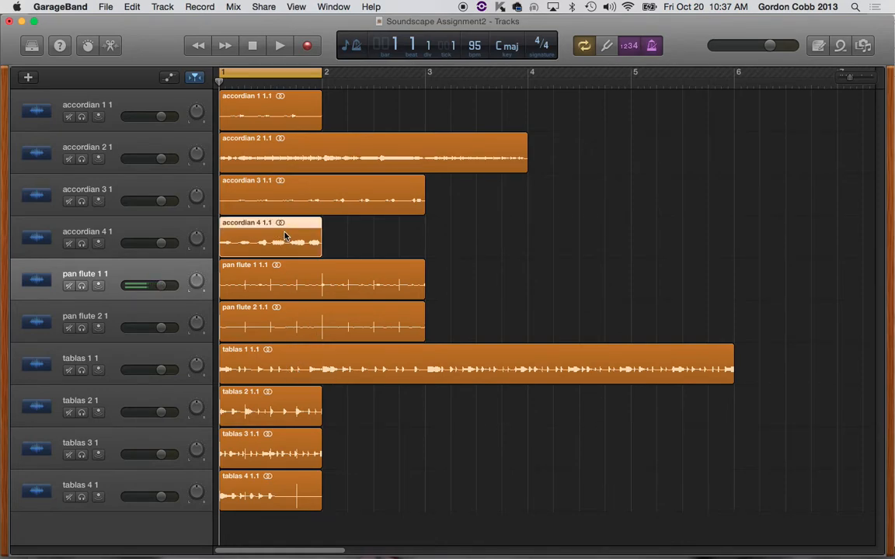
pyautogui.click(83, 244)
pyautogui.click(279, 45)
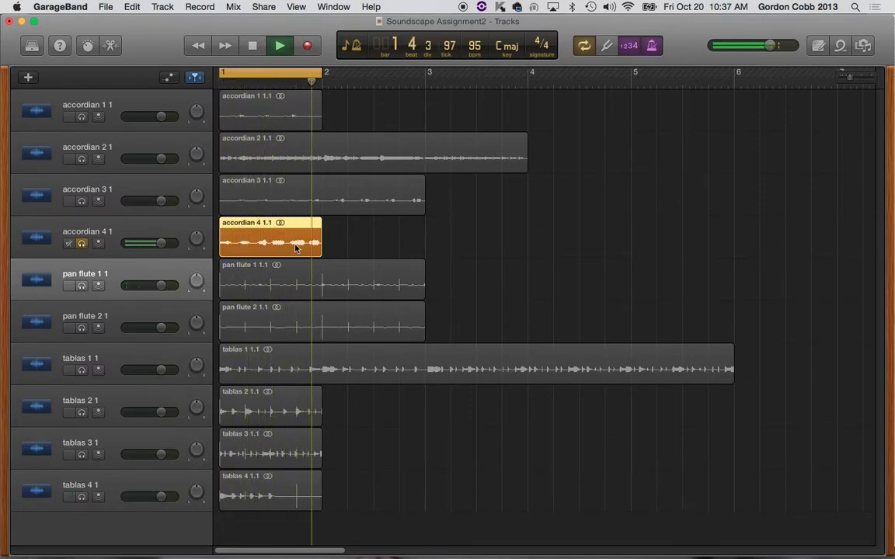
pyautogui.press('space')
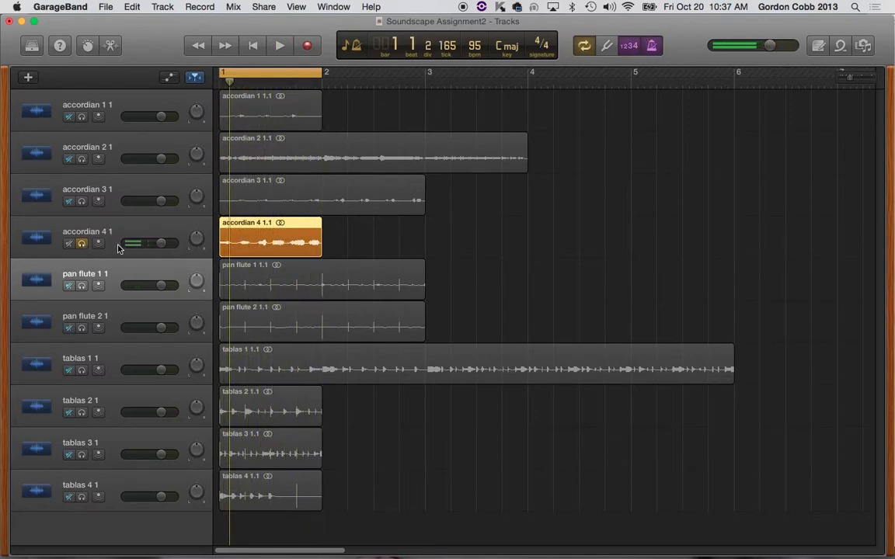
pyautogui.click(114, 232)
pyautogui.moveTo(124, 230); pyautogui.dragTo(108, 78)
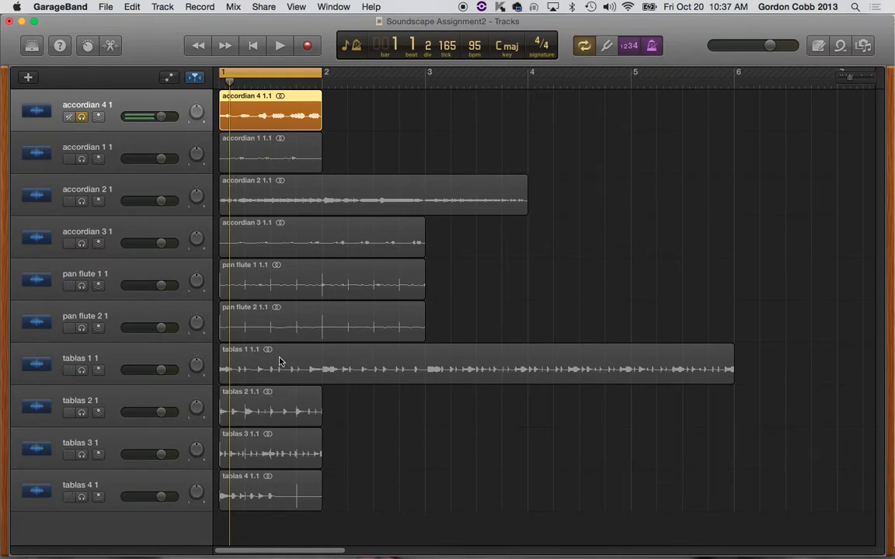
# Step: Listen to pan flute 1 in solo instead of accordian 4, and move its track directly below accordian 4
pyautogui.click(81, 285)
pyautogui.click(81, 116)
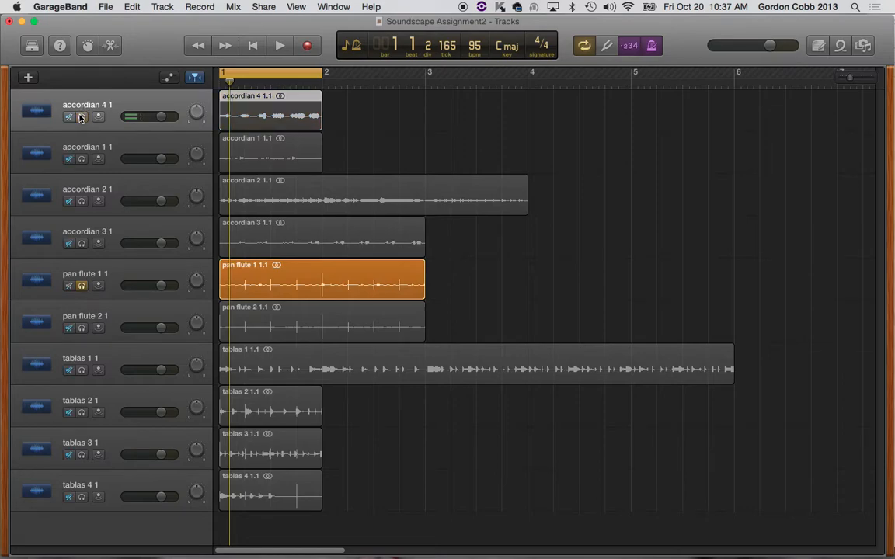
pyautogui.press('space')
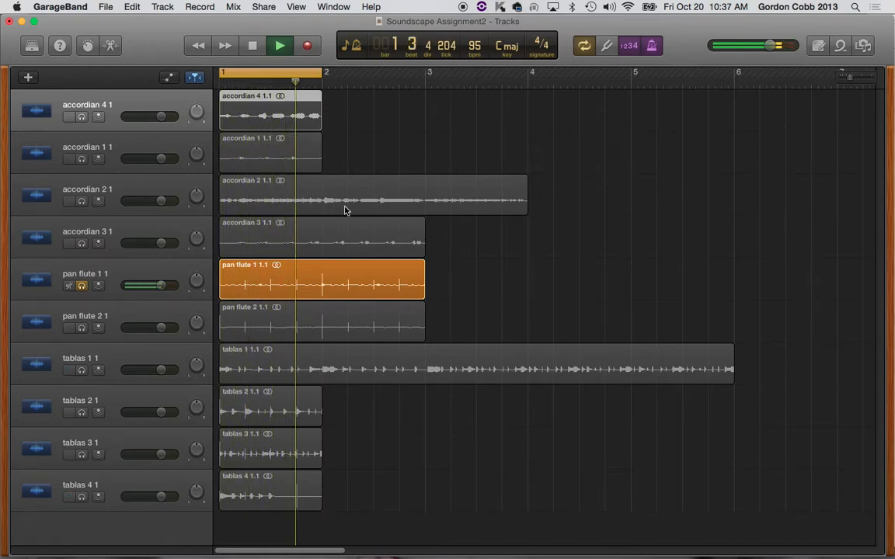
pyautogui.press('space')
pyautogui.moveTo(125, 263); pyautogui.dragTo(138, 136)
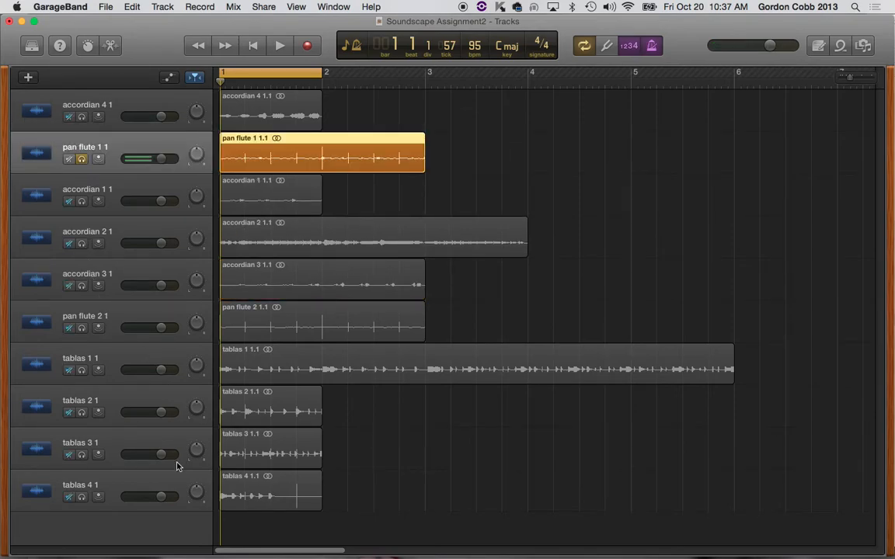
# Step: Switch the solo from pan flute 1 to the tablas 4 track and listen to its one-bar cycle
pyautogui.click(118, 488)
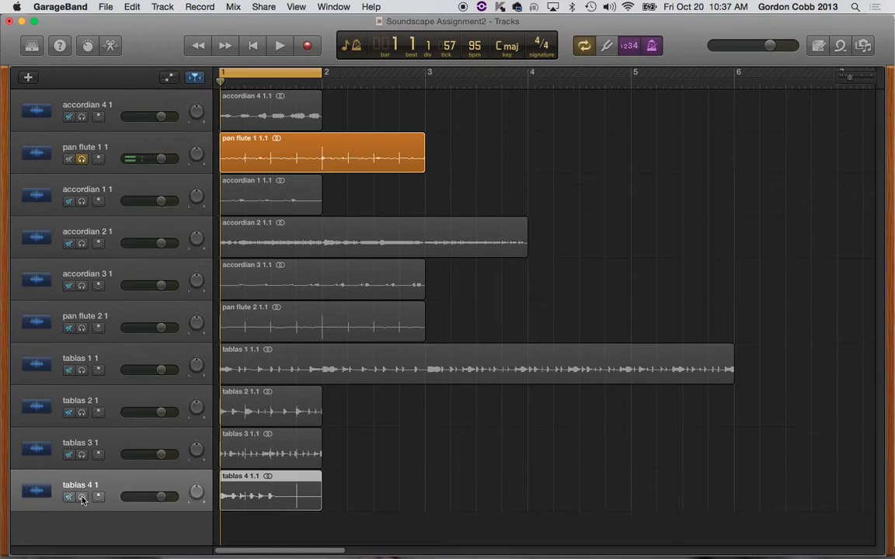
pyautogui.click(83, 498)
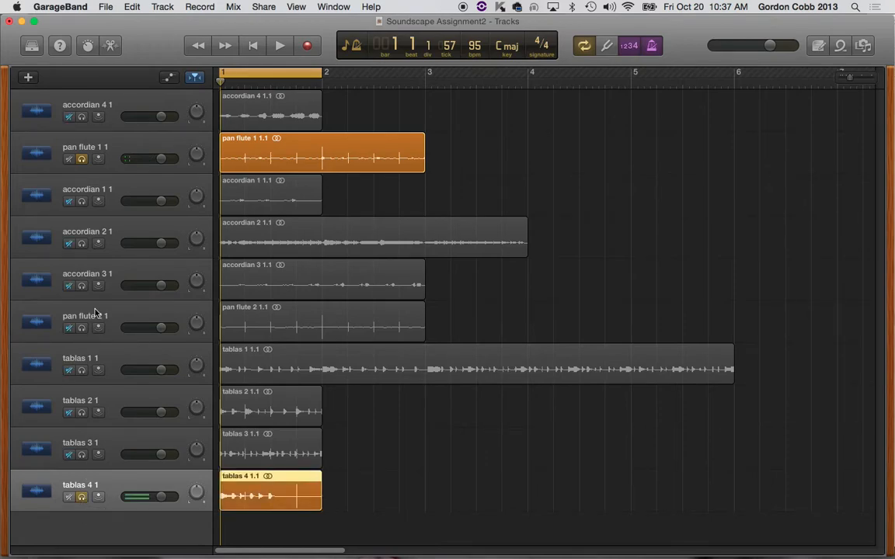
pyautogui.click(82, 159)
pyautogui.press('space')
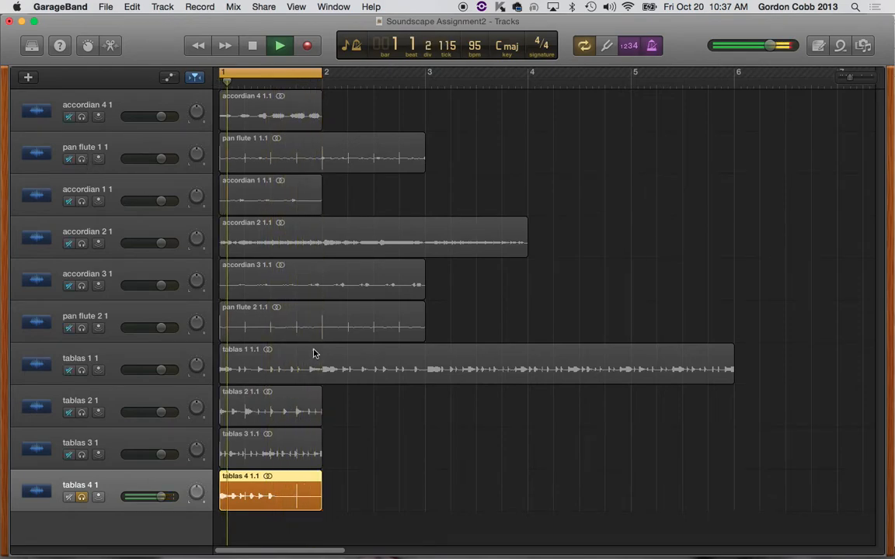
pyautogui.press('space')
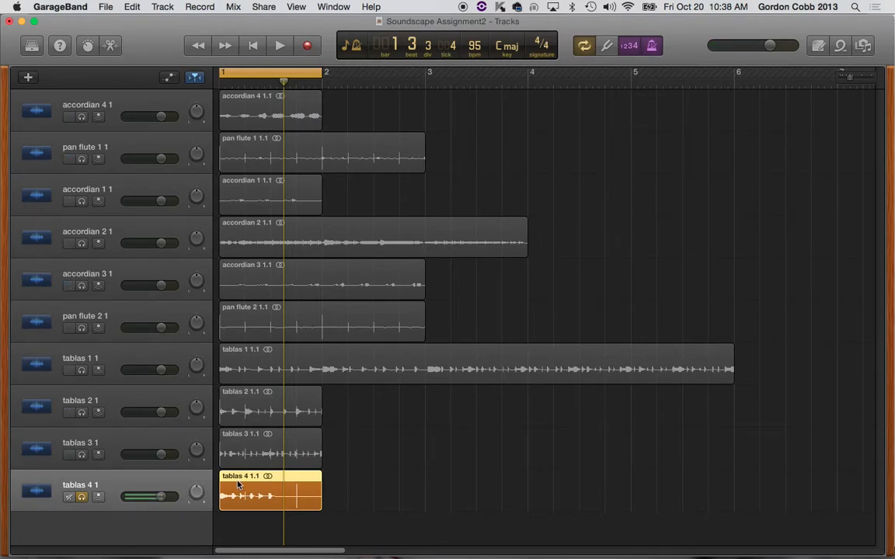
# Step: Open the tablas 4 region in the audio editor with Flex enabled, and enlarge the editor area
pyautogui.click(103, 47)
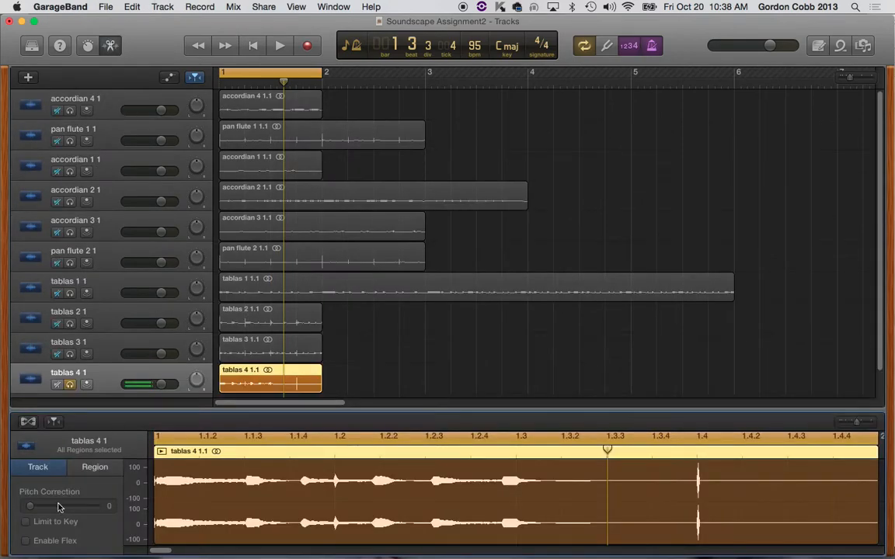
pyautogui.click(28, 422)
pyautogui.moveTo(390, 420); pyautogui.dragTo(404, 342)
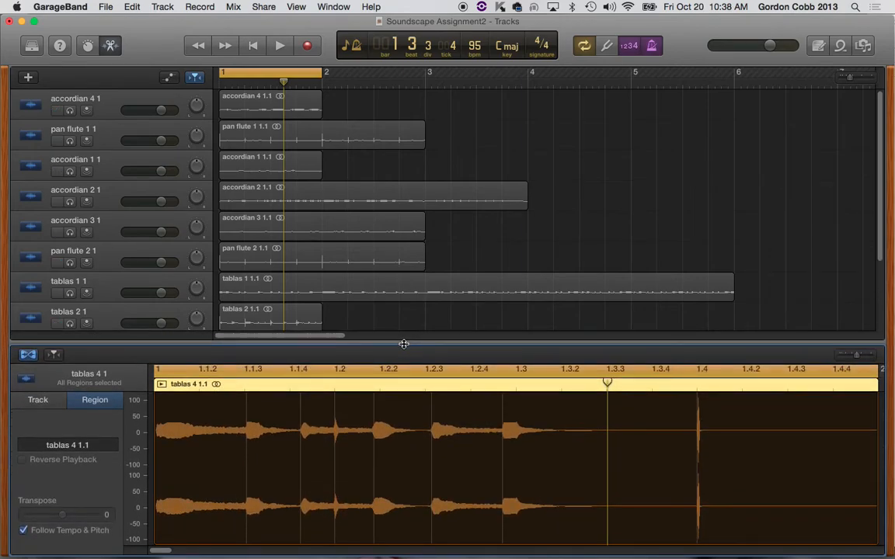
# Step: Shift the tablas 4 hits near 1.1.3 and 1.2.3 slightly earlier using flex markers
pyautogui.click(246, 400)
pyautogui.moveTo(245, 388)
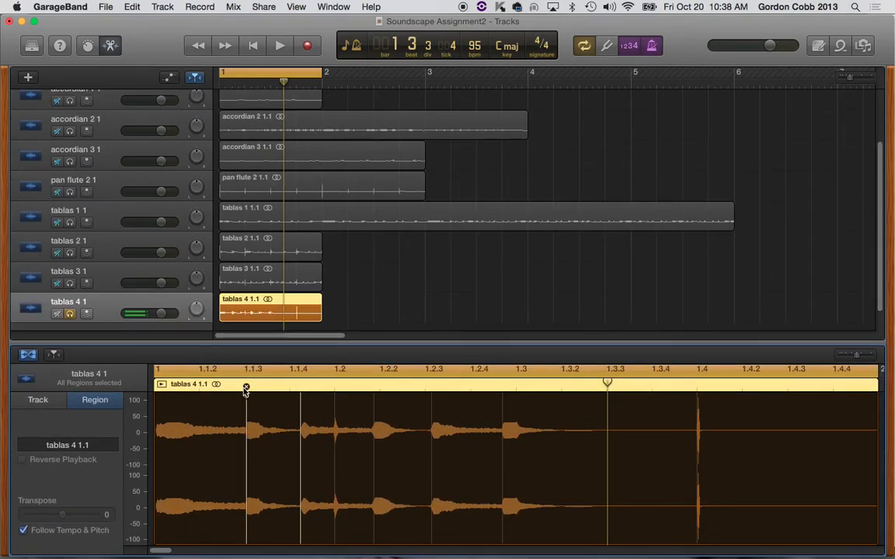
pyautogui.moveTo(246, 396); pyautogui.dragTo(245, 394)
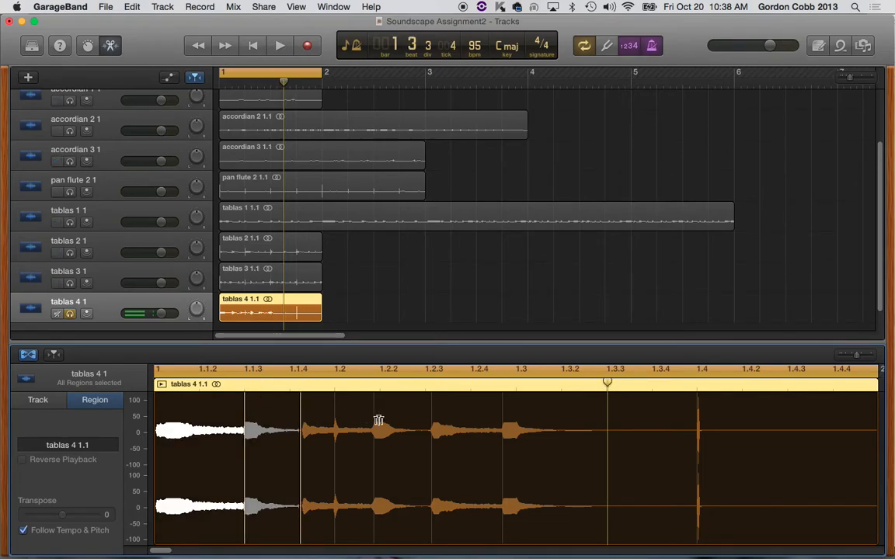
pyautogui.moveTo(432, 394); pyautogui.dragTo(427, 396)
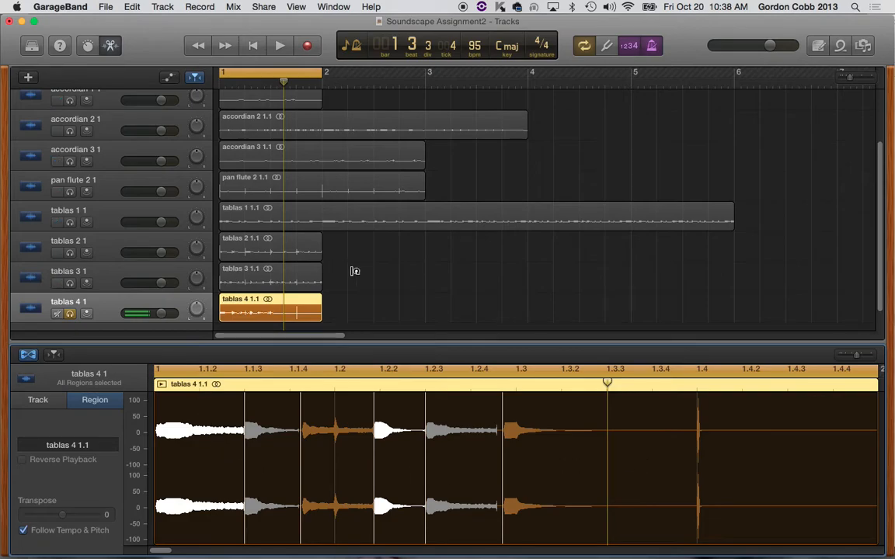
# Step: Close the audio editor and listen to the flexed tablas 4 region from the start of bar 1
pyautogui.click(111, 45)
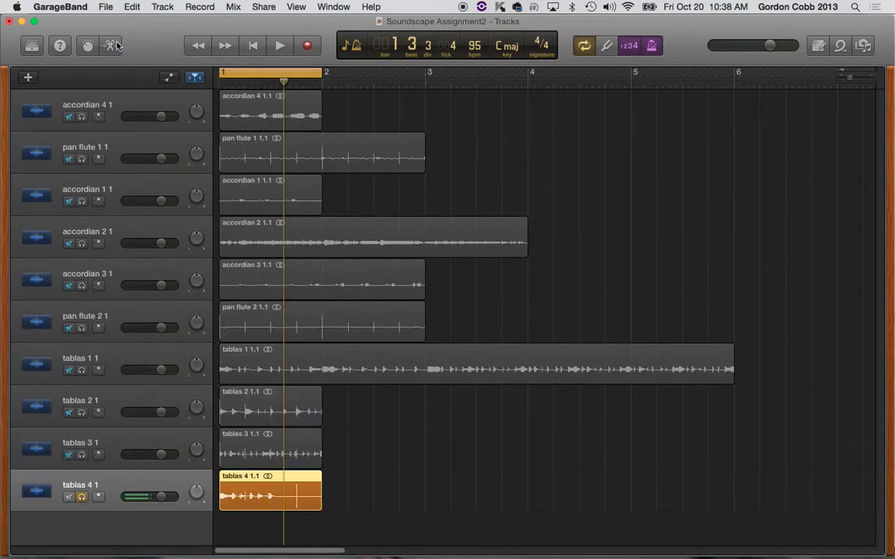
pyautogui.press('Return')
pyautogui.press('space')
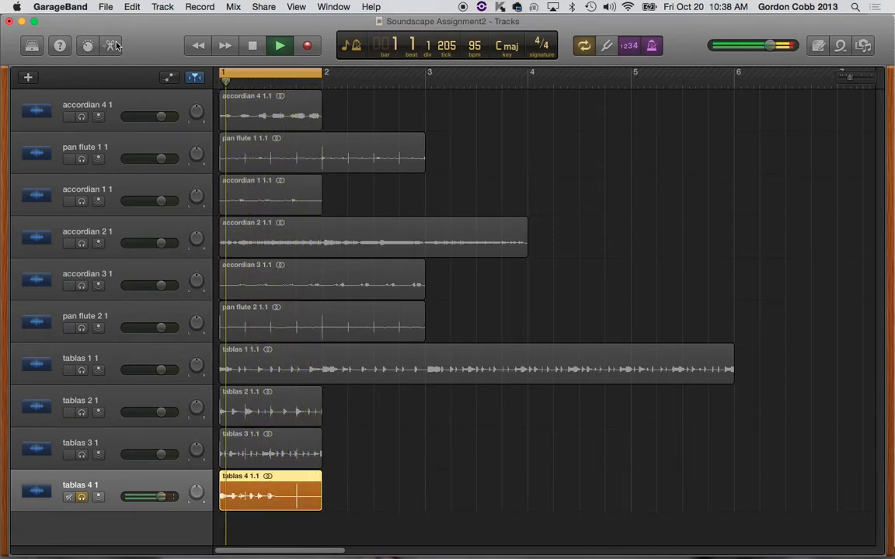
pyautogui.press('space')
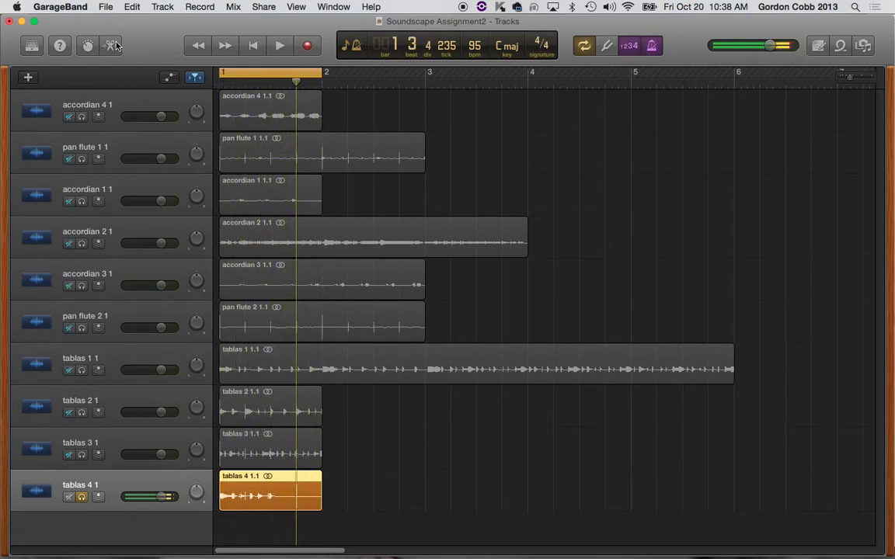
# Step: Move the tablas 4 track directly below pan flute 1 and turn off its solo
pyautogui.moveTo(117, 485); pyautogui.dragTo(144, 163)
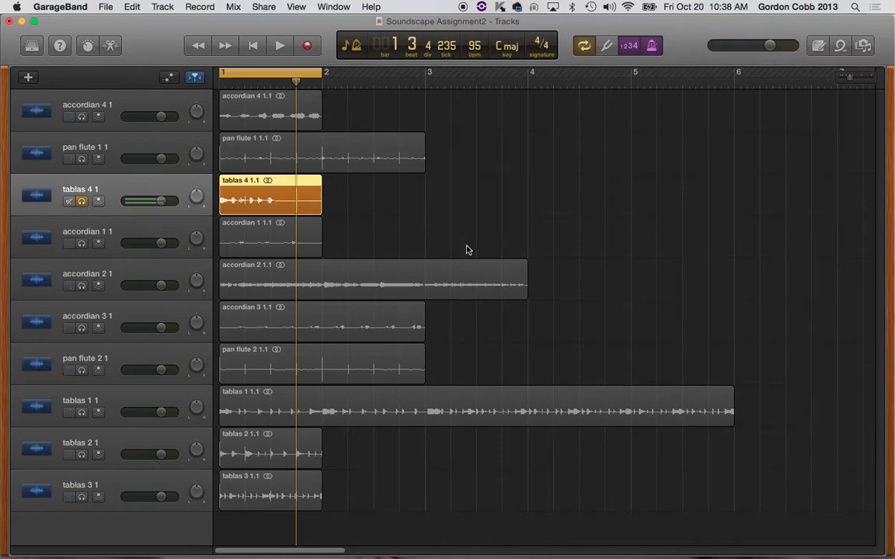
pyautogui.press('super+a')
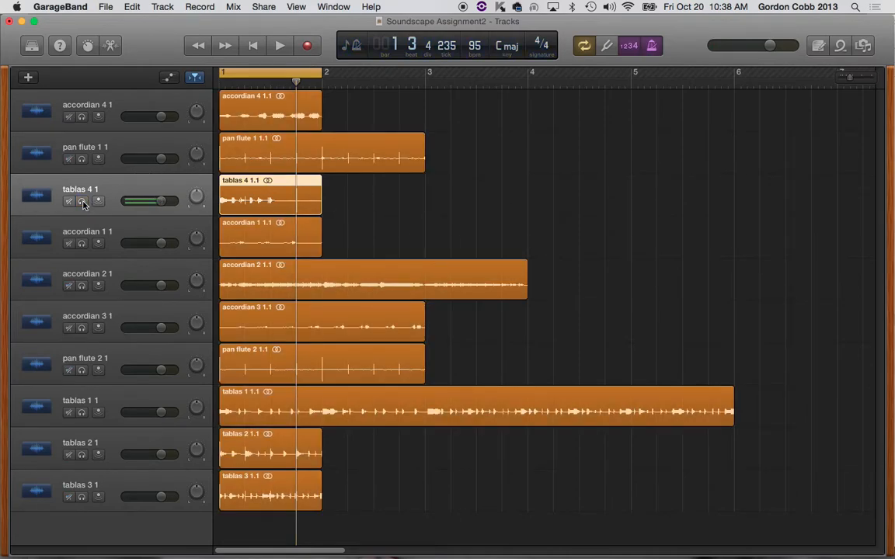
# Step: Delete the regions on the seven tracks below tablas 4, and delete those emptied tracks
pyautogui.moveTo(378, 495); pyautogui.dragTo(247, 246)
pyautogui.press('Delete')
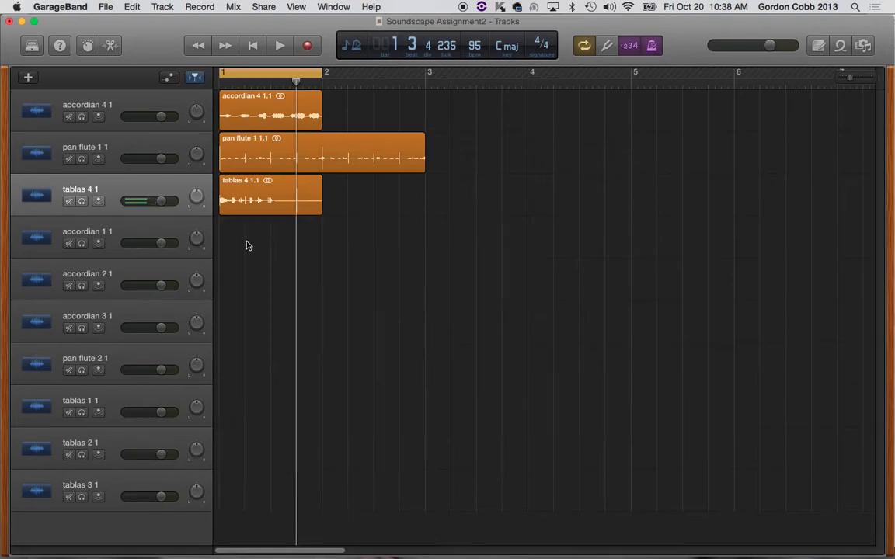
pyautogui.click(122, 487)
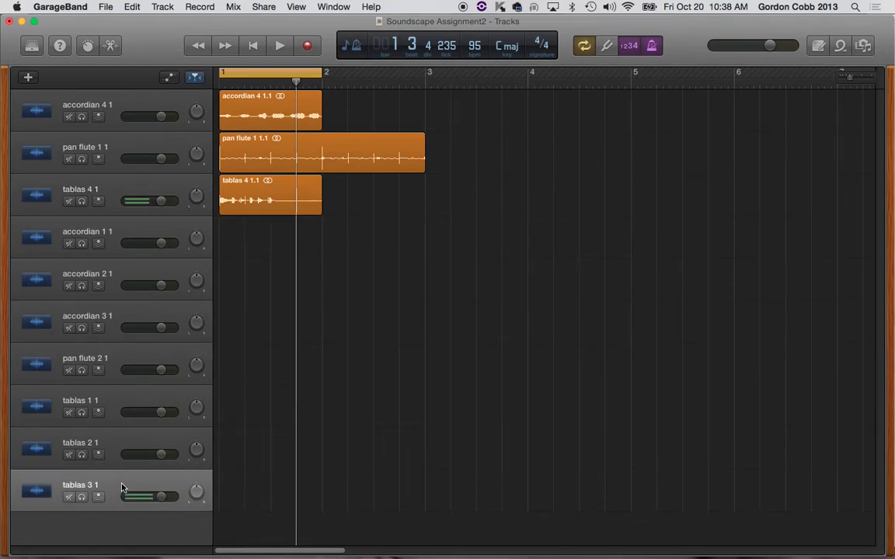
pyautogui.press('super+BackSpace')
pyautogui.press('super+BackSpace')
pyautogui.press('super+BackSpace')
pyautogui.press('super+BackSpace')
pyautogui.press('super+BackSpace')
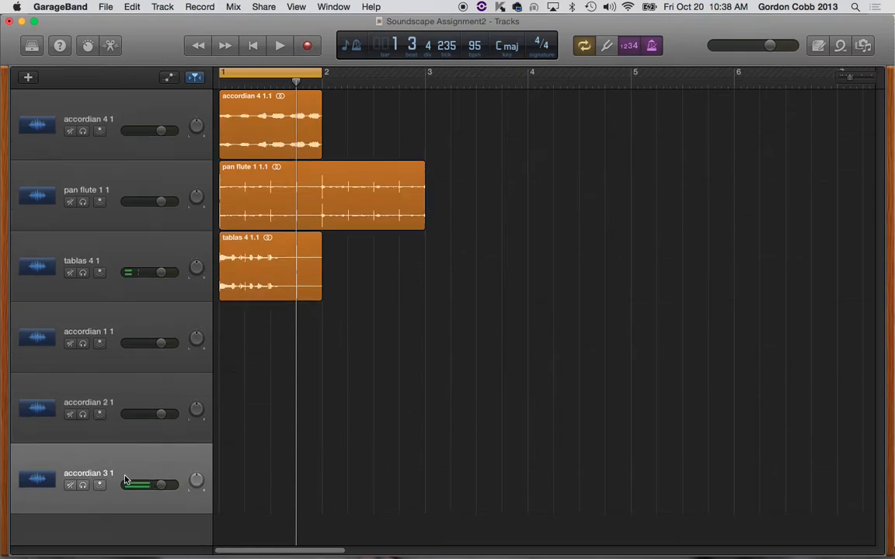
pyautogui.press('super+BackSpace')
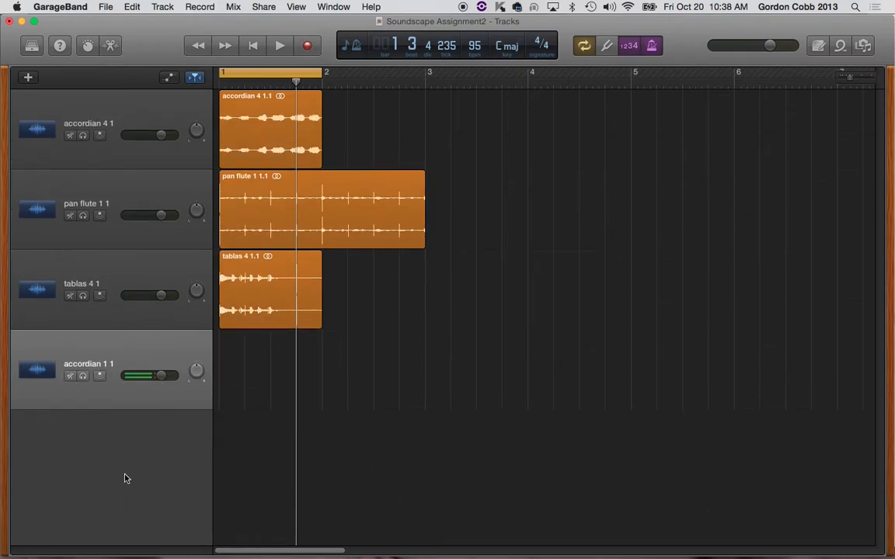
pyautogui.press('super+BackSpace')
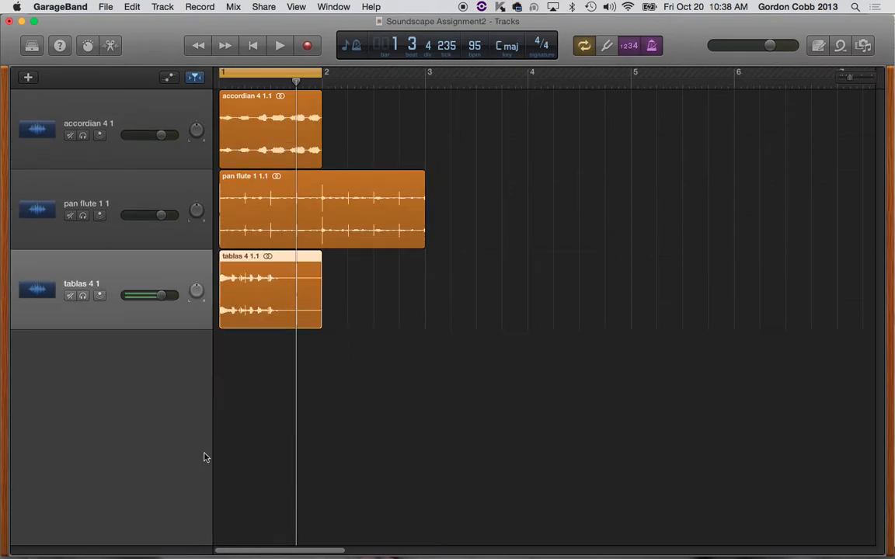
# Step: Add four empty audio tracks below tablas 4
pyautogui.click(133, 279)
pyautogui.press('alt+super+a')
pyautogui.press('alt+super+a')
pyautogui.press('alt+super+a')
pyautogui.press('alt+super+a')
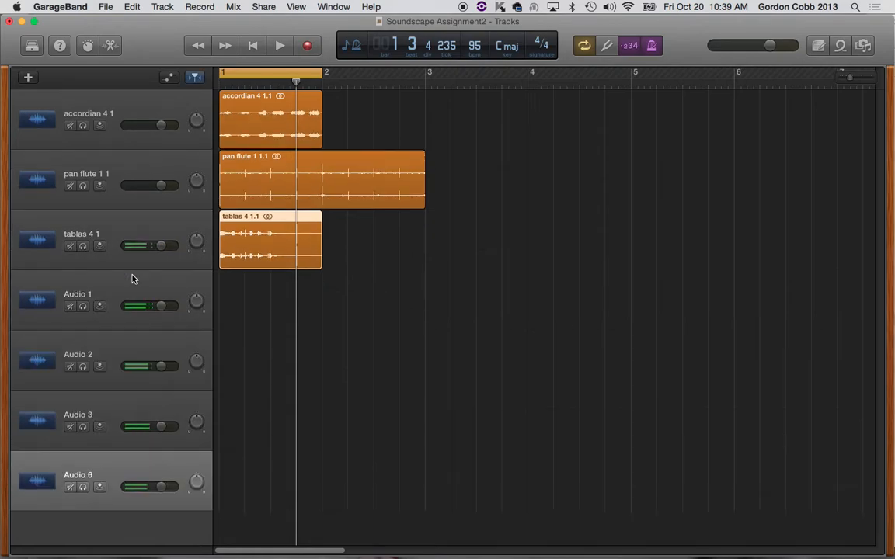
# Step: Turn off cycle playback and copy the accordian 4 region three times to fill bars 1 to 4
pyautogui.click(583, 45)
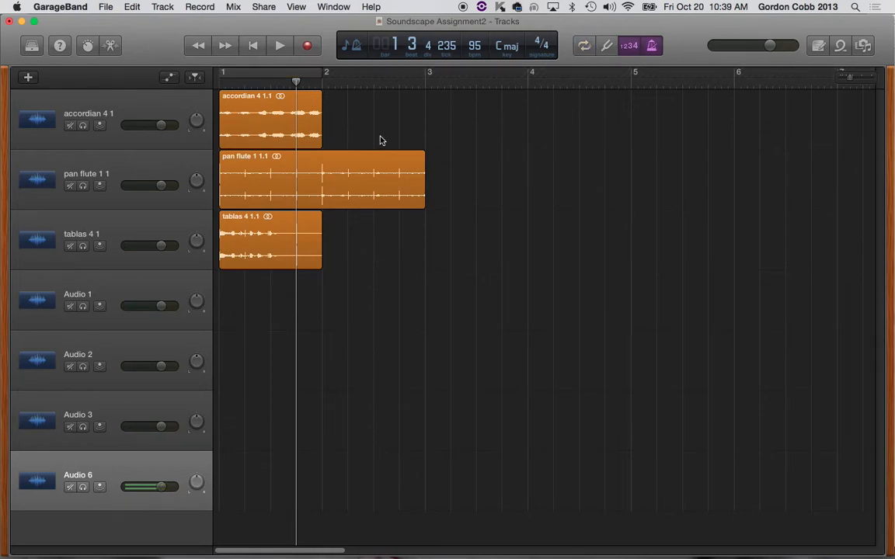
pyautogui.moveTo(278, 124); pyautogui.dragTo(380, 114)
pyautogui.moveTo(291, 126); pyautogui.dragTo(477, 122)
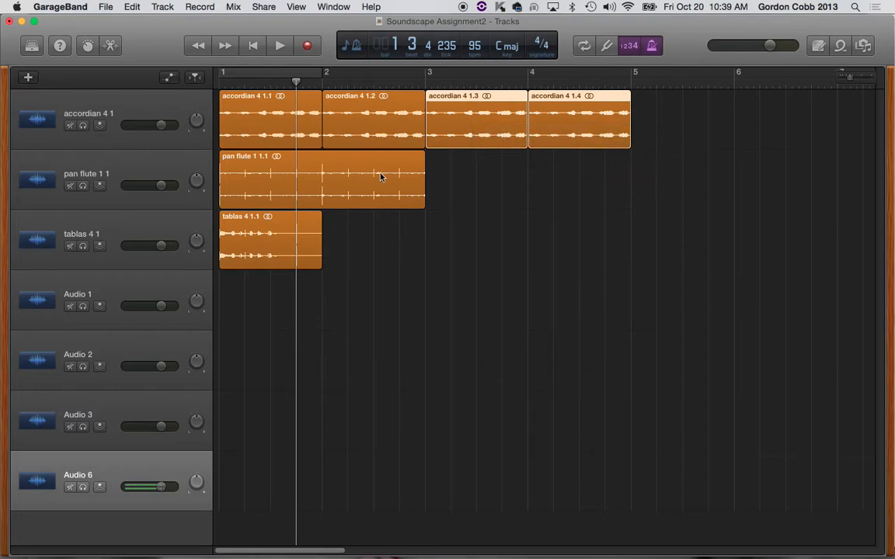
# Step: Copy the pan flute 1 region into bars 3 and 4, and repeat the tablas 4 region through bar 4
pyautogui.moveTo(312, 182); pyautogui.dragTo(515, 179)
pyautogui.click(269, 238)
pyautogui.moveTo(292, 233); pyautogui.dragTo(476, 237)
# Step: While playing the arrangement from the start, lower the accordian 4 volume to -5.8 dB and slightly reduce the tablas 4 volume
pyautogui.press('Return')
pyautogui.press('space')
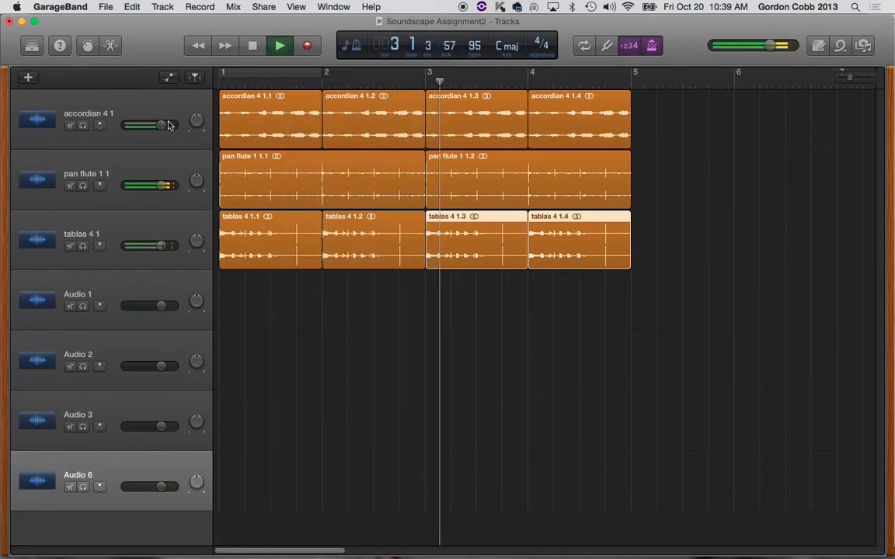
pyautogui.moveTo(161, 124); pyautogui.dragTo(149, 125)
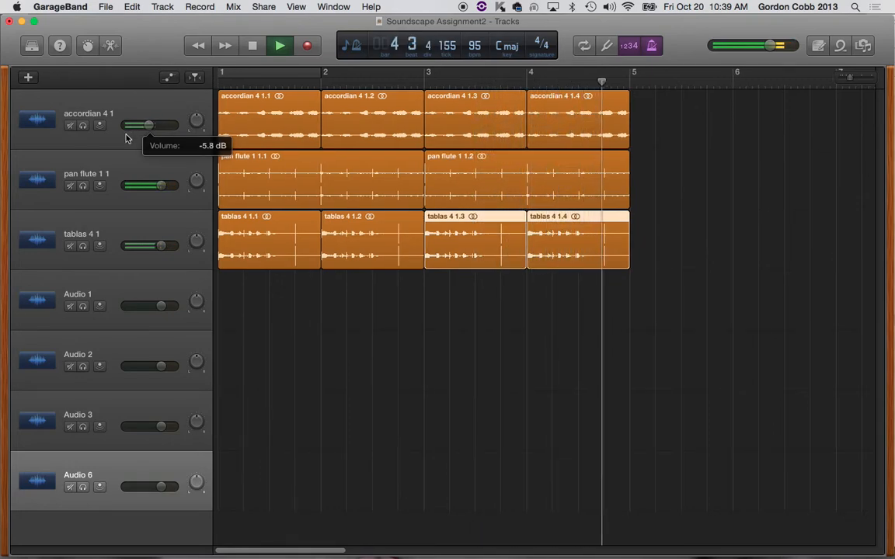
pyautogui.click(160, 246)
pyautogui.moveTo(161, 246); pyautogui.dragTo(152, 245)
pyautogui.press('space')
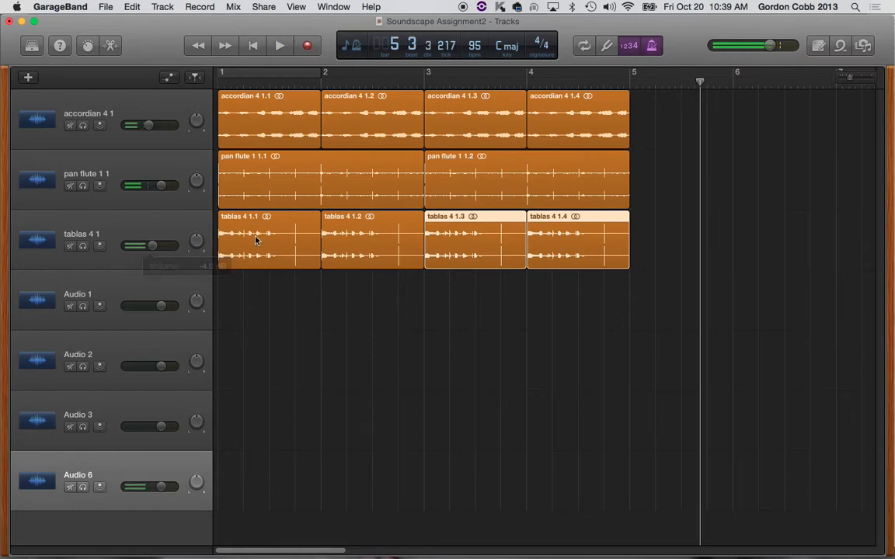
pyautogui.click(589, 354)
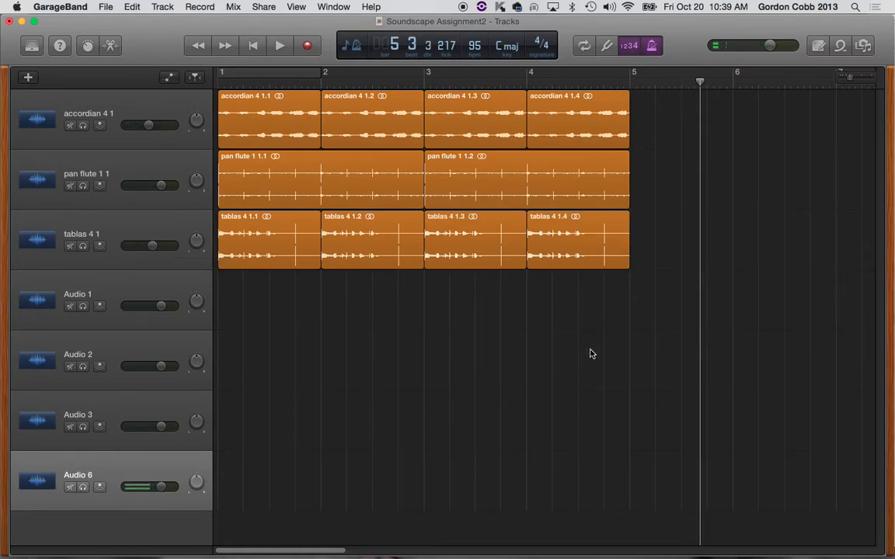
# Step: Return the playhead to the start and delete the repeated accordian, pan flute and tablas regions, keeping only each track's first one
pyautogui.press('Return')
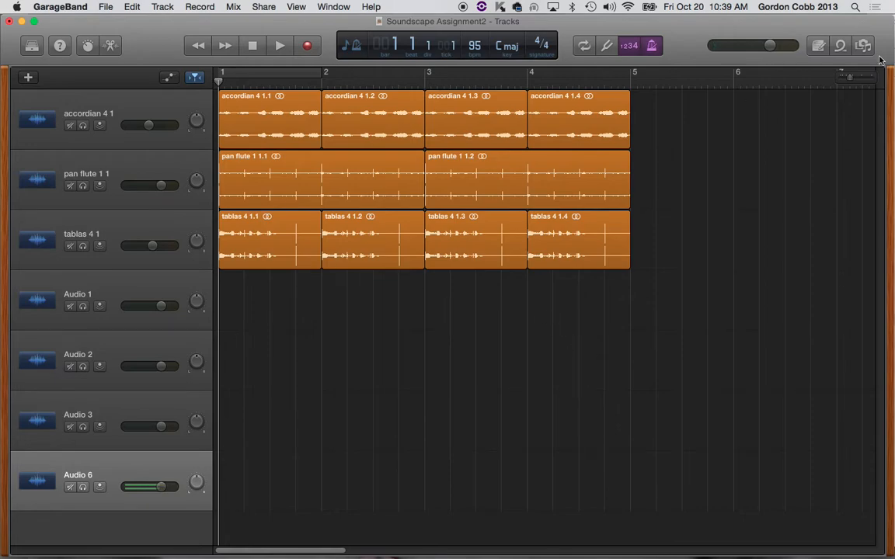
pyautogui.moveTo(667, 118); pyautogui.dragTo(375, 136)
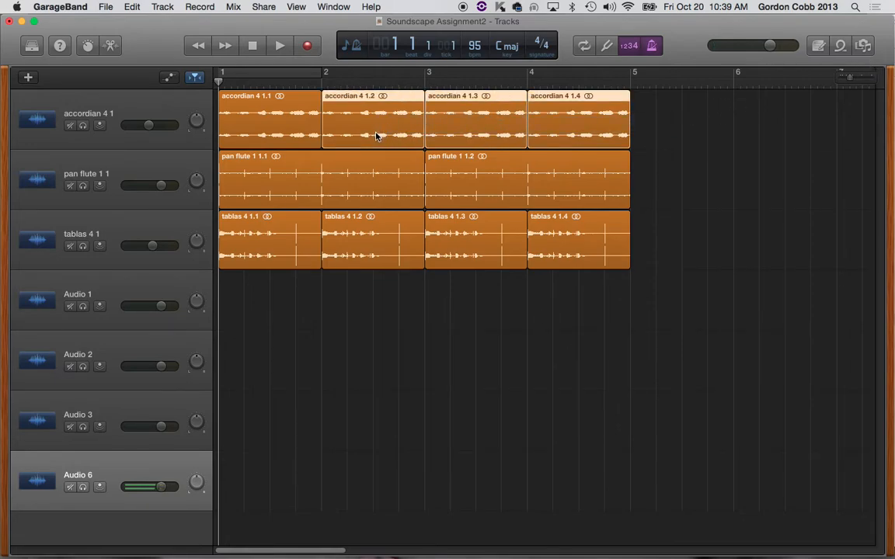
pyautogui.press('Delete')
pyautogui.click(556, 184)
pyautogui.press('Delete')
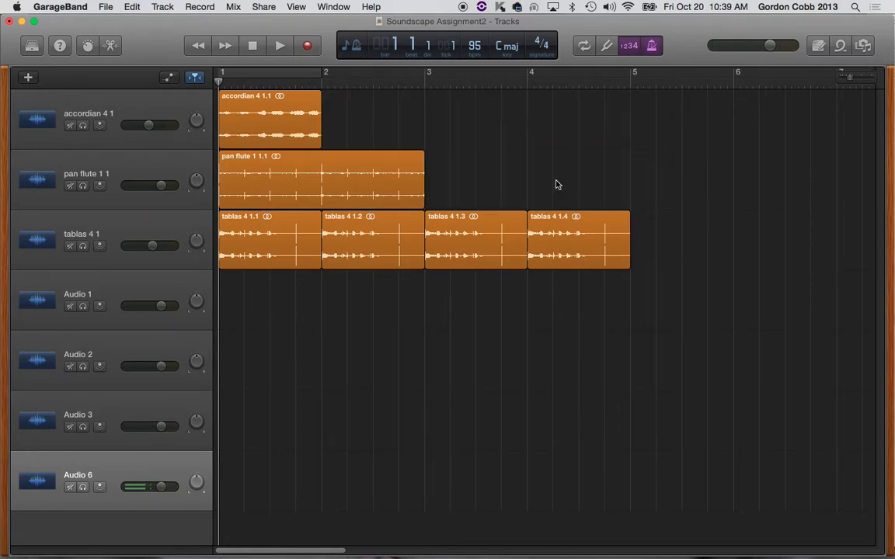
pyautogui.moveTo(671, 244); pyautogui.dragTo(369, 247)
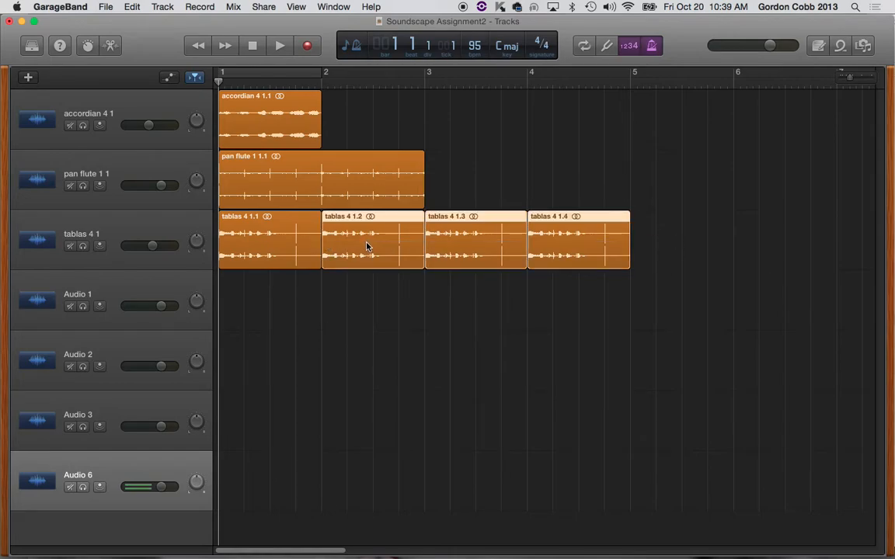
pyautogui.press('Delete')
# Step: Select the accordian 4 track and show its plug-in slots in the Smart Controls inspector
pyautogui.click(266, 131)
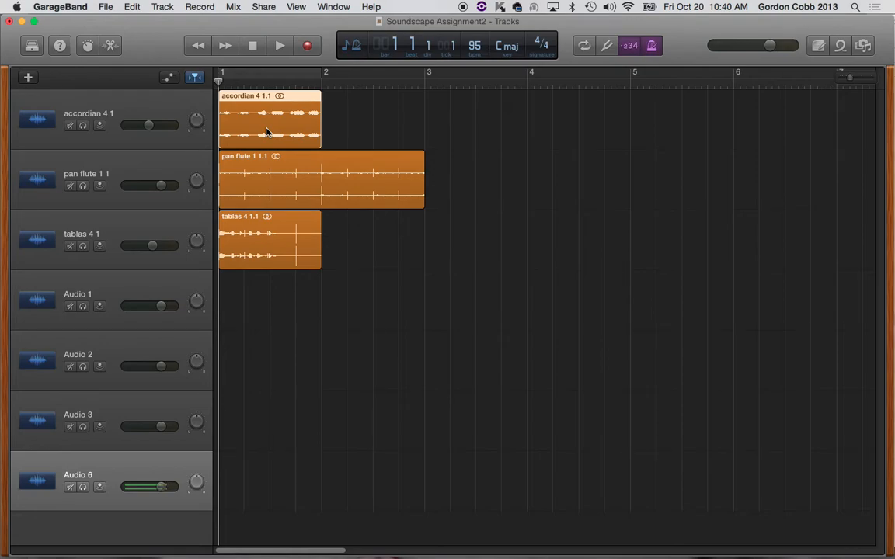
pyautogui.click(151, 106)
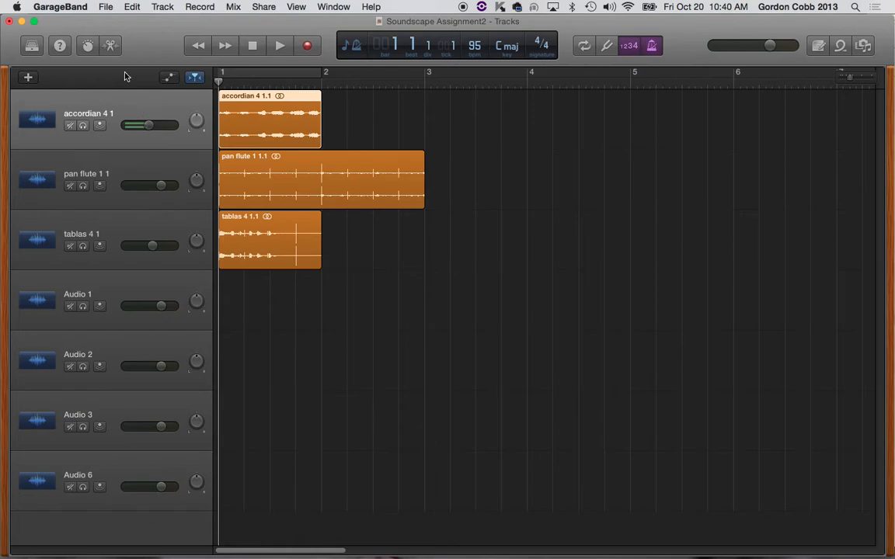
pyautogui.click(86, 46)
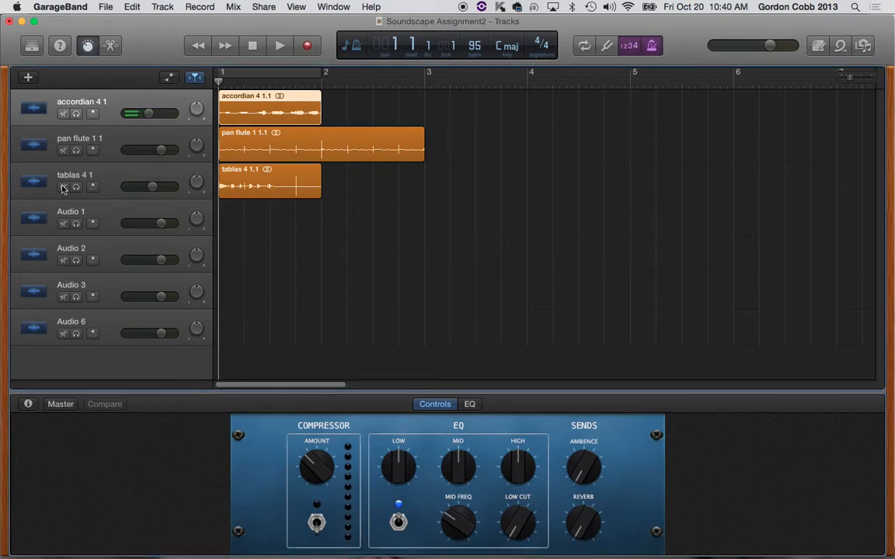
pyautogui.click(29, 405)
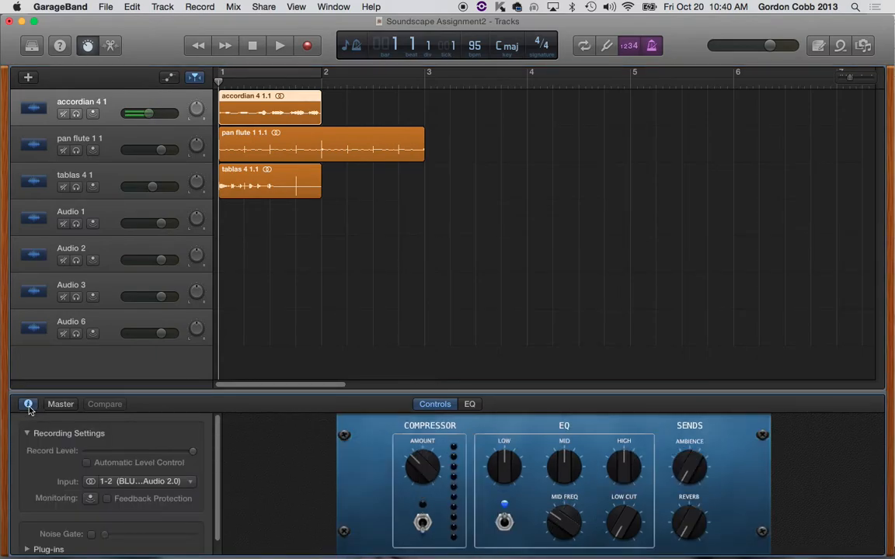
pyautogui.scroll(-2, 130, 463)
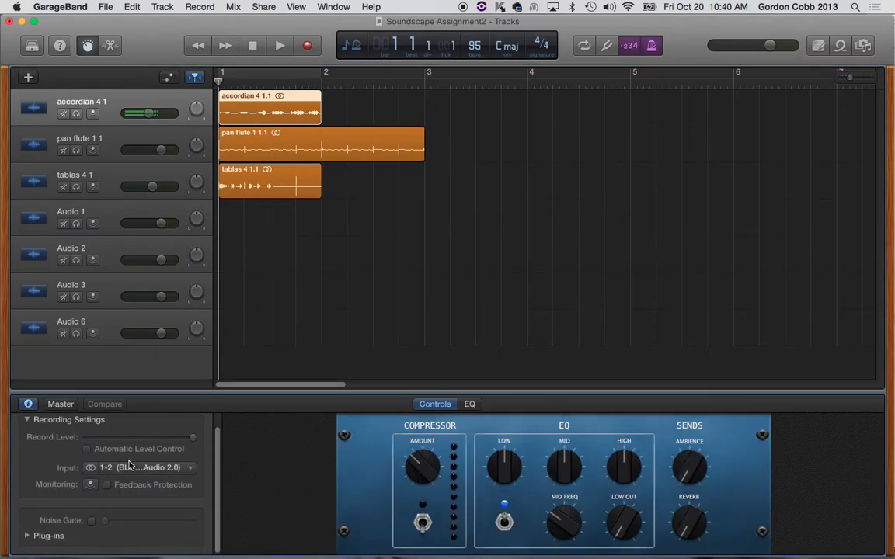
pyautogui.click(28, 536)
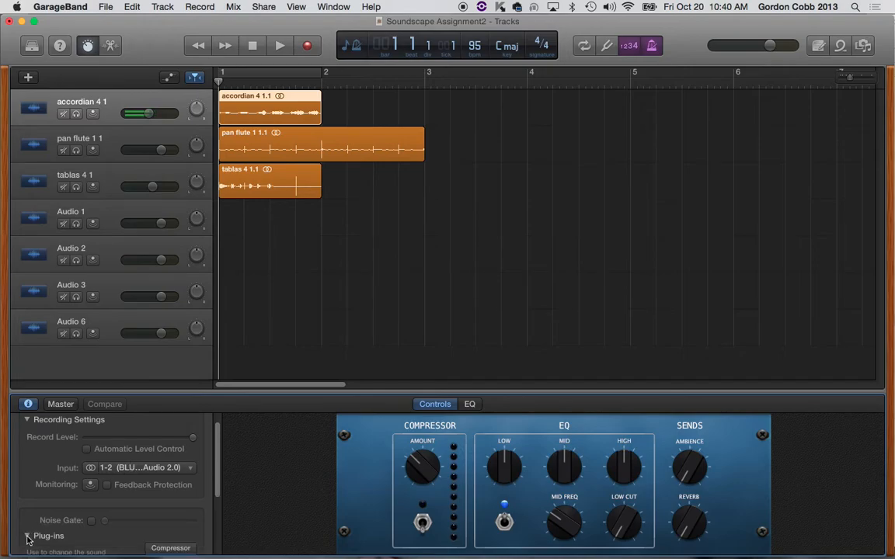
pyautogui.scroll(-5, 121, 520)
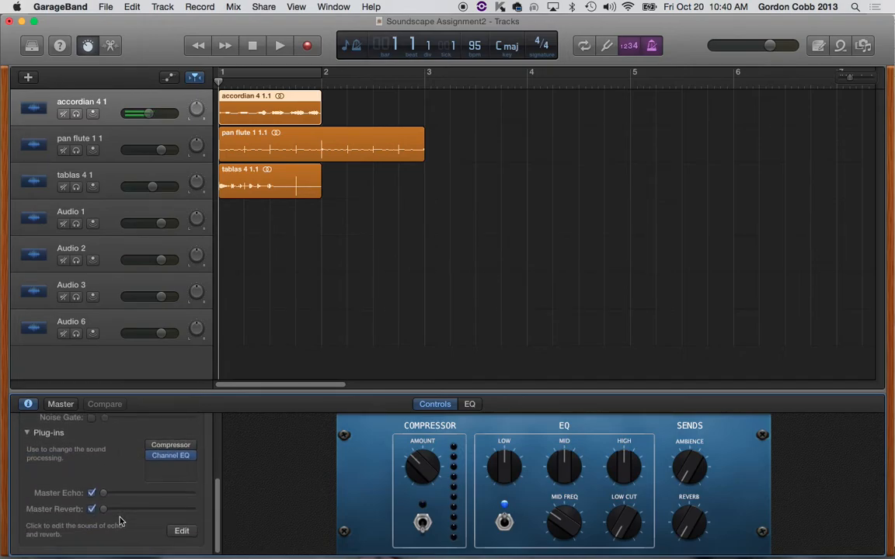
# Step: Add the Vocal Transformer pitch plug-in to the accordian 4 track and move its window over the empty timeline area
pyautogui.click(177, 467)
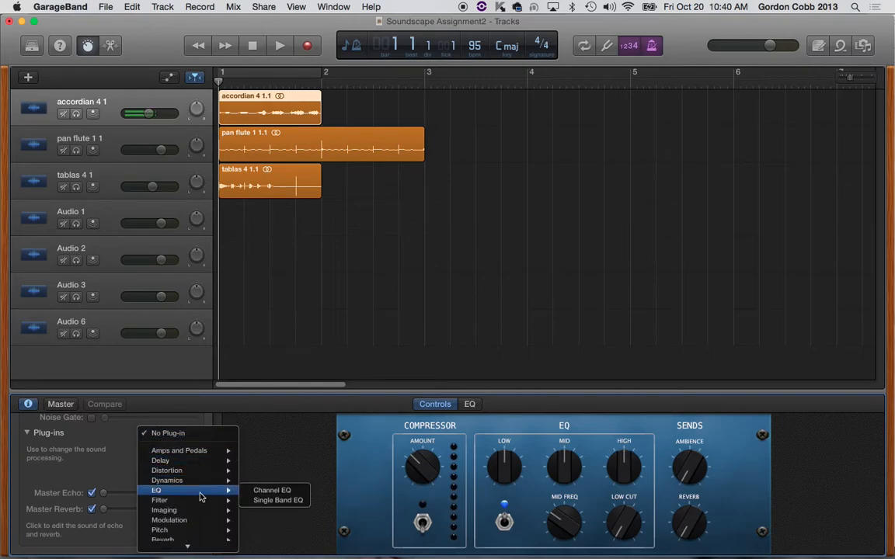
pyautogui.scroll(-1, 200, 497)
pyautogui.moveTo(201, 497)
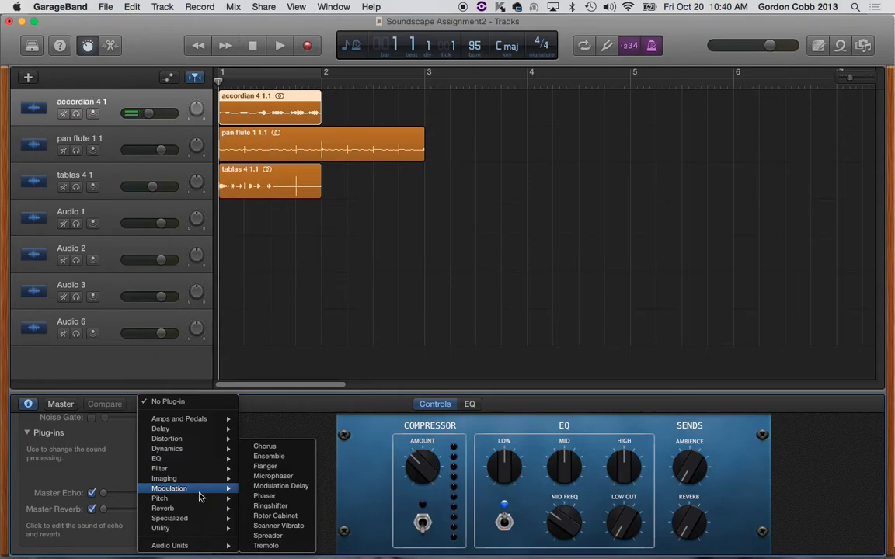
pyautogui.moveTo(200, 545)
pyautogui.moveTo(270, 540)
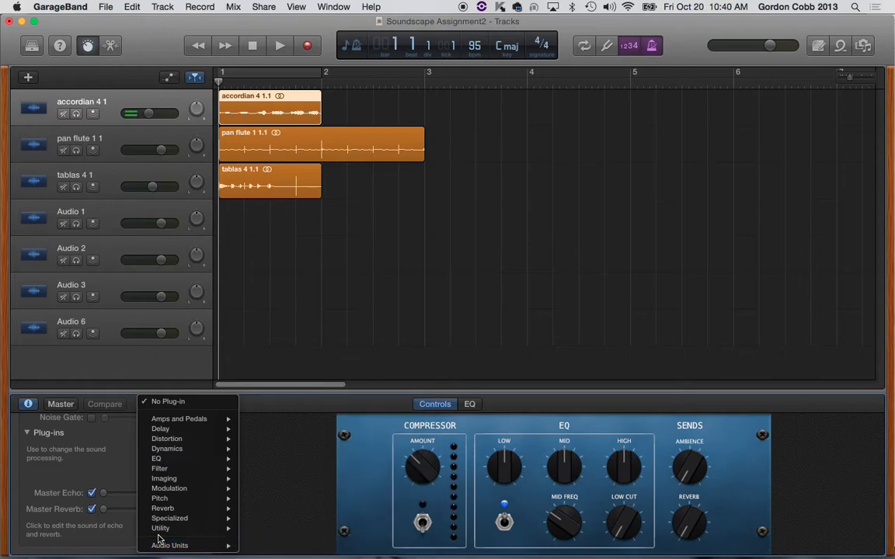
pyautogui.moveTo(172, 532)
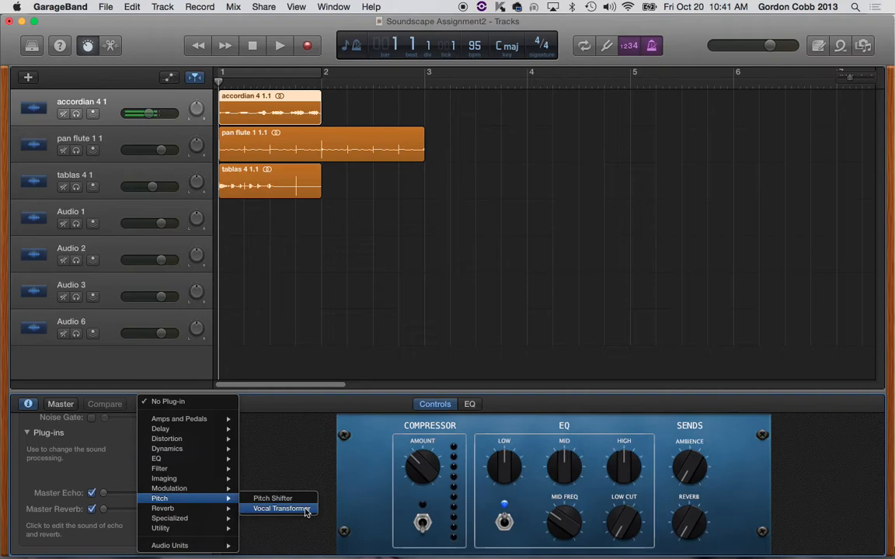
pyautogui.click(281, 509)
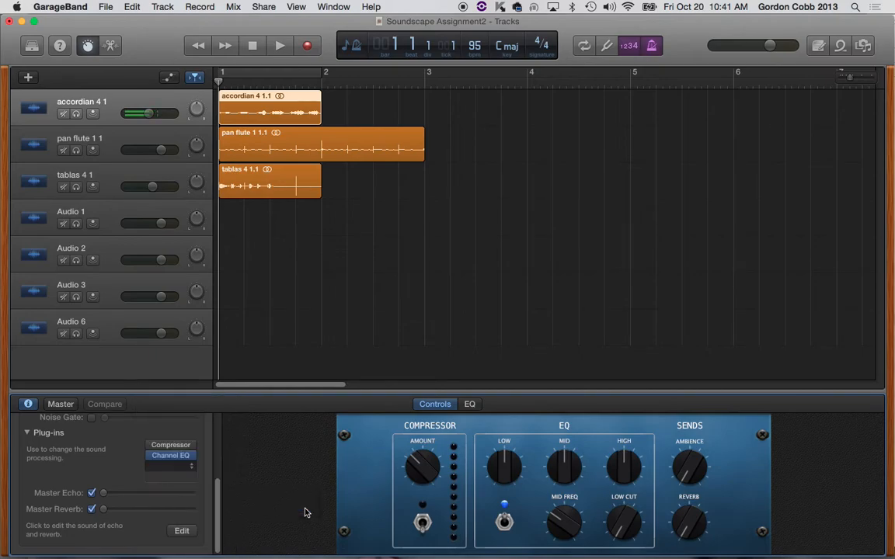
pyautogui.moveTo(146, 54); pyautogui.dragTo(665, 6)
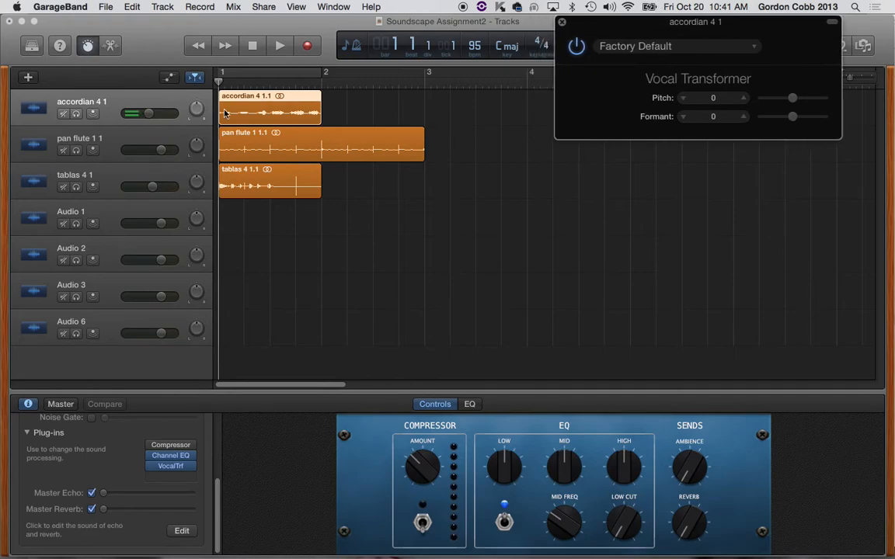
pyautogui.click(171, 93)
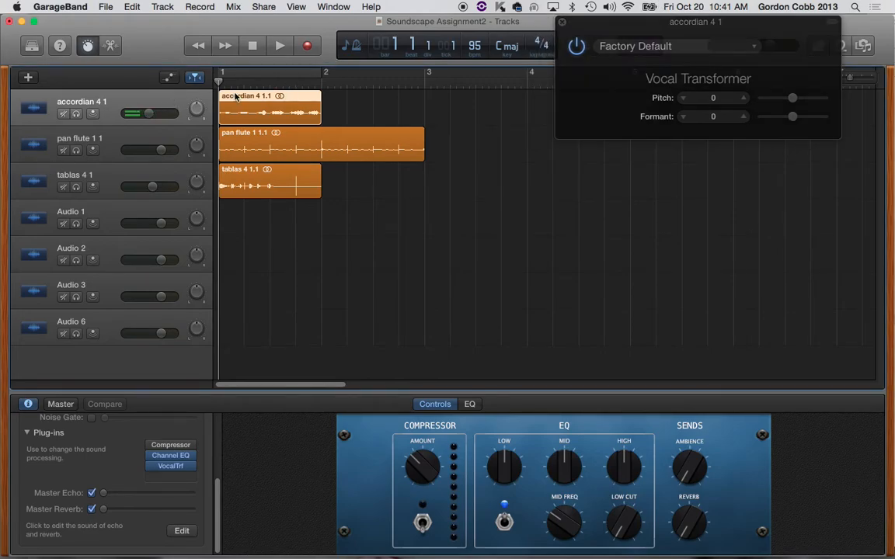
pyautogui.moveTo(674, 26); pyautogui.dragTo(698, 92)
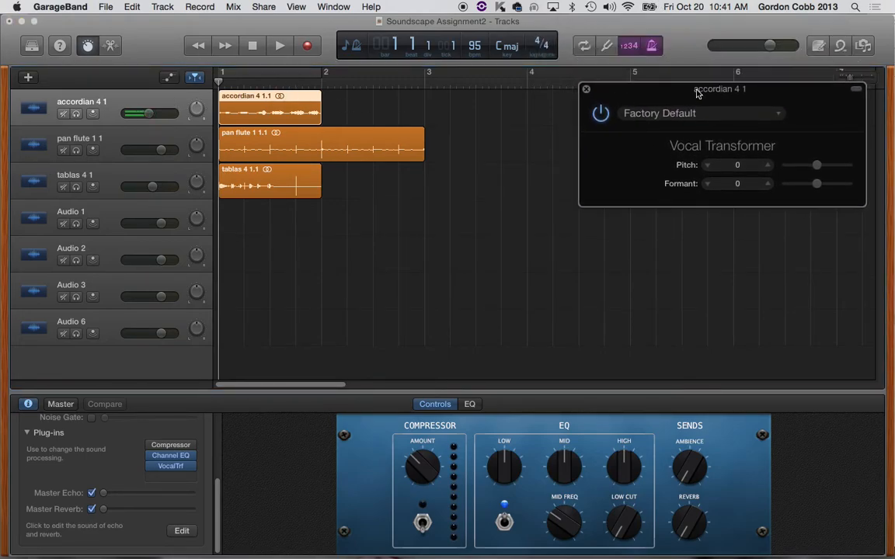
# Step: Turn on cycle playback, solo the accordian 4 track and play bar 1 briefly
pyautogui.click(584, 46)
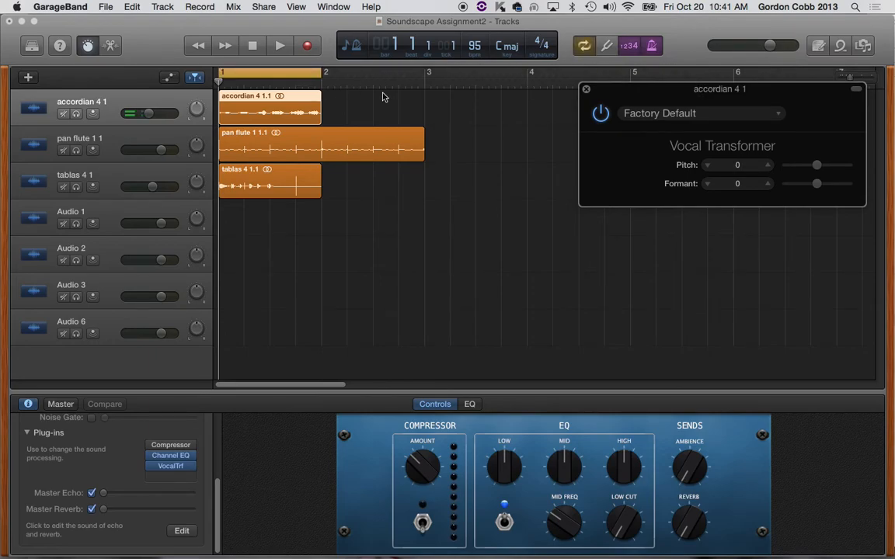
pyautogui.press('space')
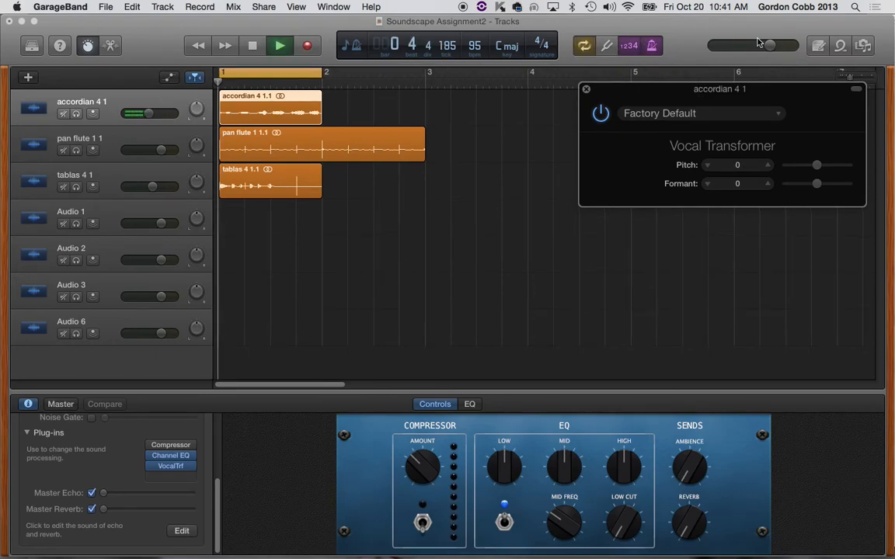
pyautogui.click(75, 114)
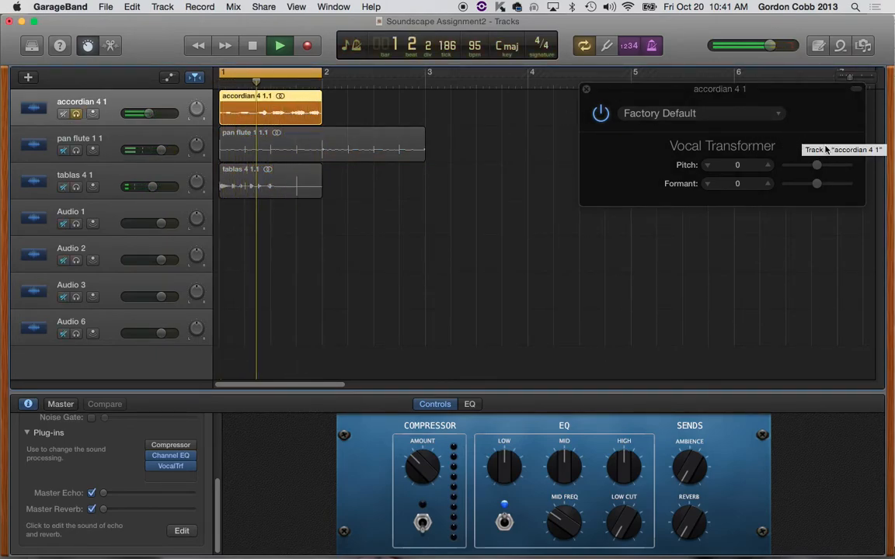
pyautogui.press('space')
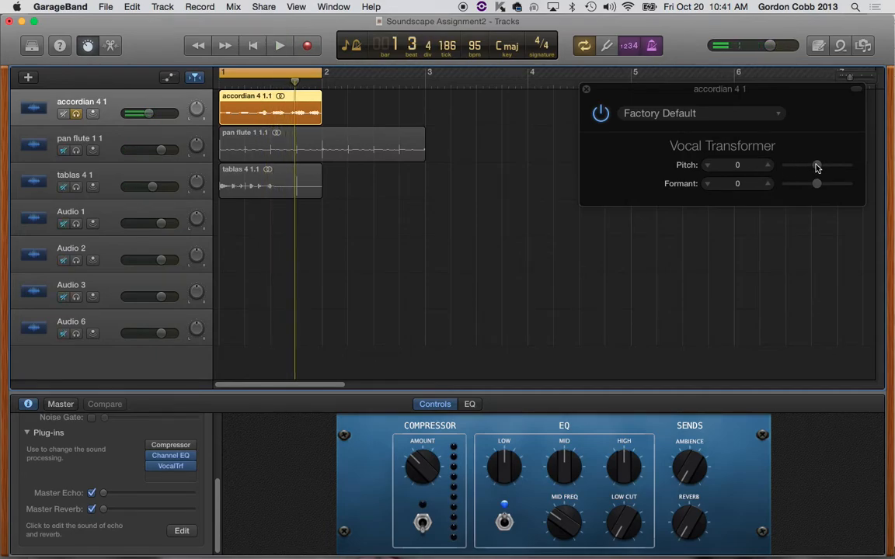
# Step: Set the Vocal Transformer pitch to -24 and start playing the soloed accordian loop
pyautogui.moveTo(814, 167); pyautogui.dragTo(779, 174)
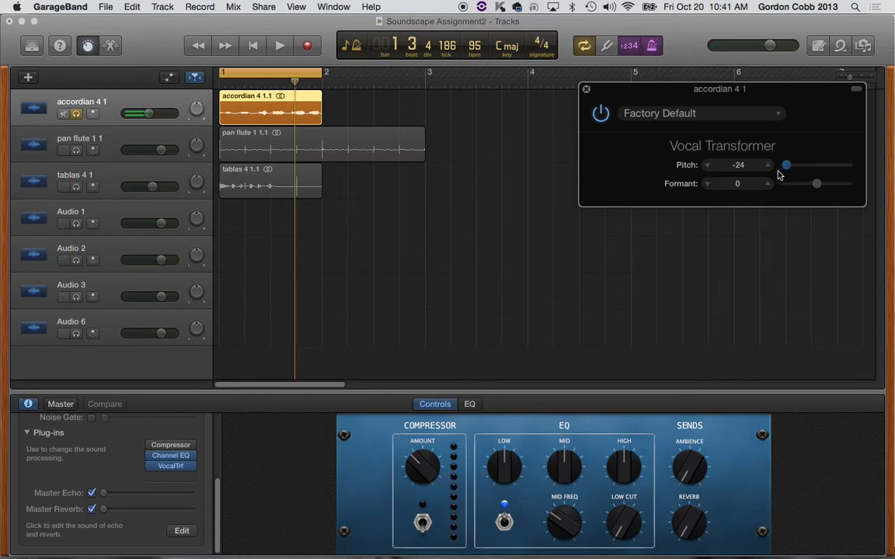
pyautogui.moveTo(784, 173)
pyautogui.mouseDown()
pyautogui.moveTo(864, 166)
pyautogui.moveTo(781, 177)
pyautogui.mouseUp()
pyautogui.press('space')
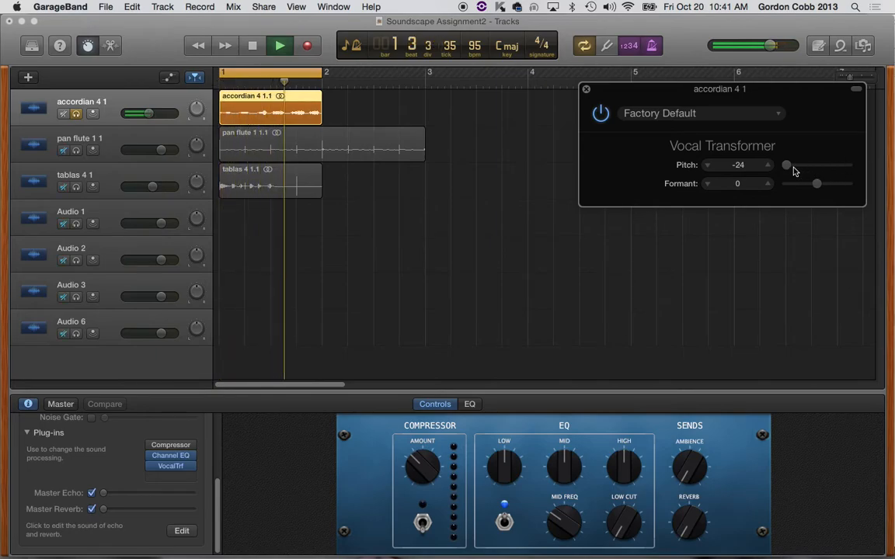
# Step: While the loop plays, try a Vocal Transformer pitch of +24 and a formant of +24
pyautogui.moveTo(786, 165); pyautogui.dragTo(848, 165)
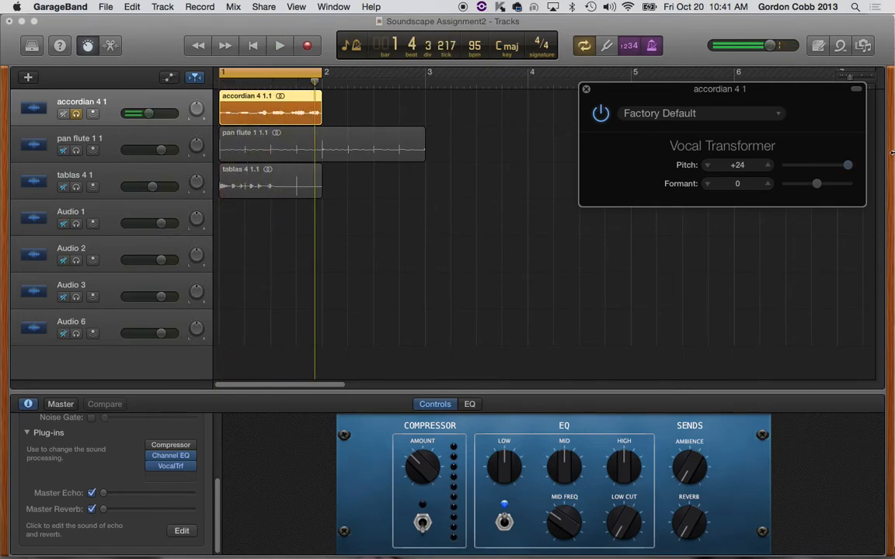
pyautogui.click(779, 114)
pyautogui.click(807, 112)
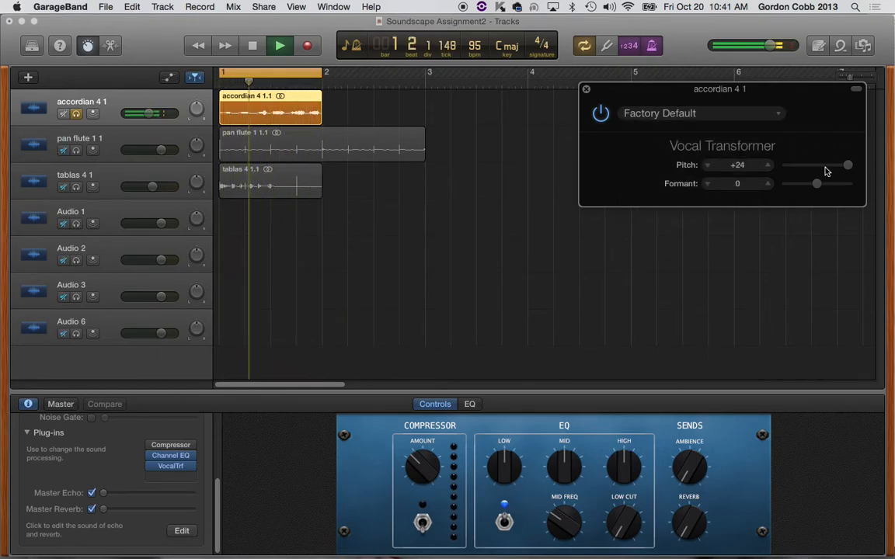
pyautogui.moveTo(817, 185); pyautogui.dragTo(859, 185)
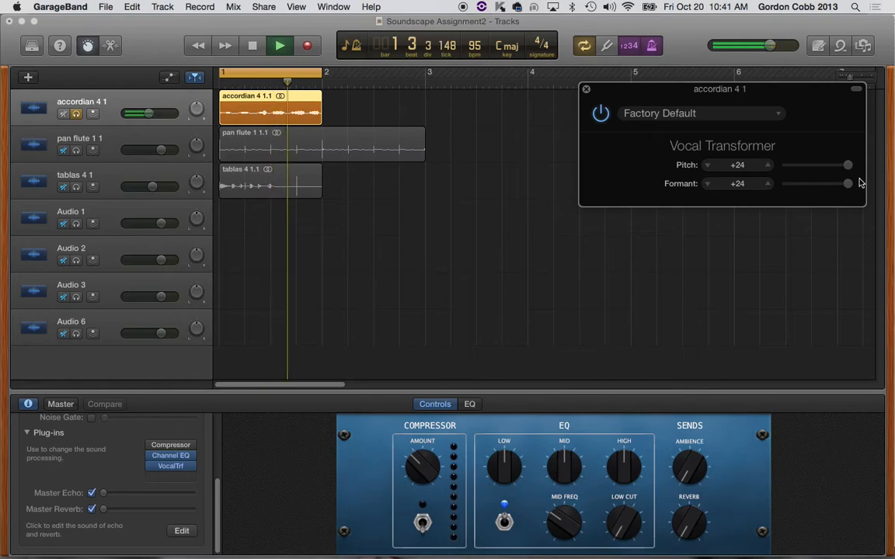
# Step: Set both the Vocal Transformer pitch and formant to -24, audition the soloed accordian loop and stop playback
pyautogui.moveTo(848, 165); pyautogui.dragTo(784, 167)
pyautogui.moveTo(840, 184); pyautogui.dragTo(767, 200)
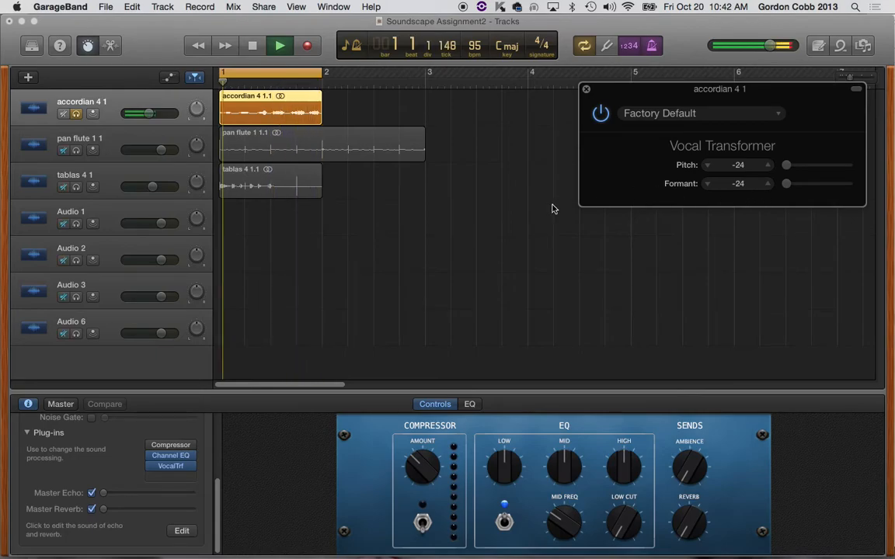
pyautogui.press('space')
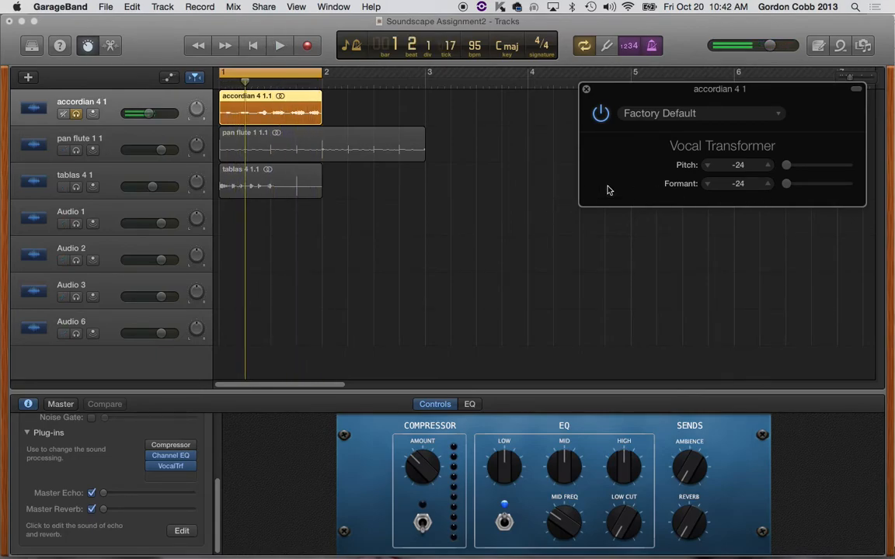
pyautogui.click(77, 115)
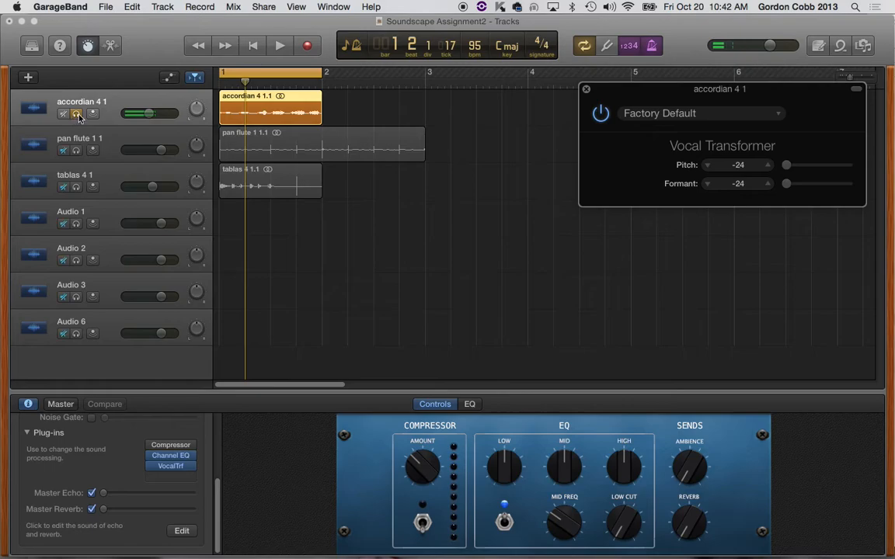
pyautogui.click(77, 114)
pyautogui.press('space')
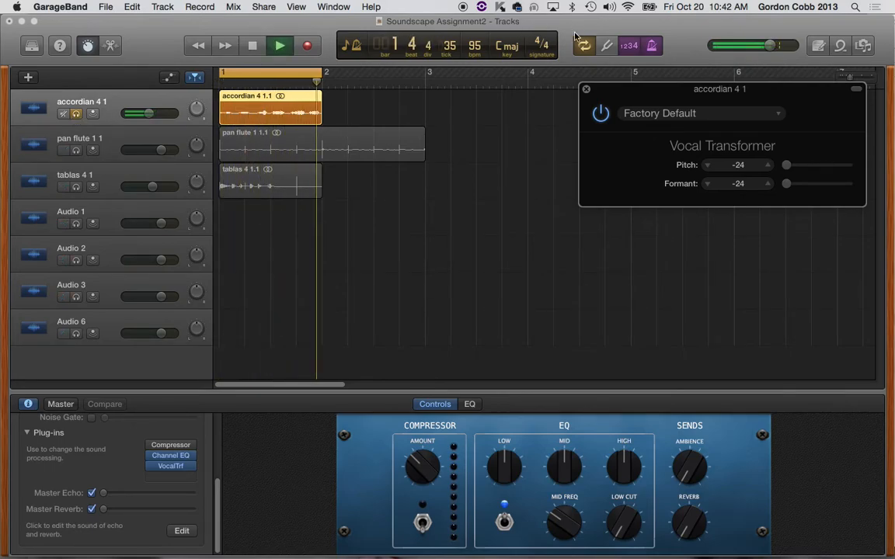
pyautogui.press('space')
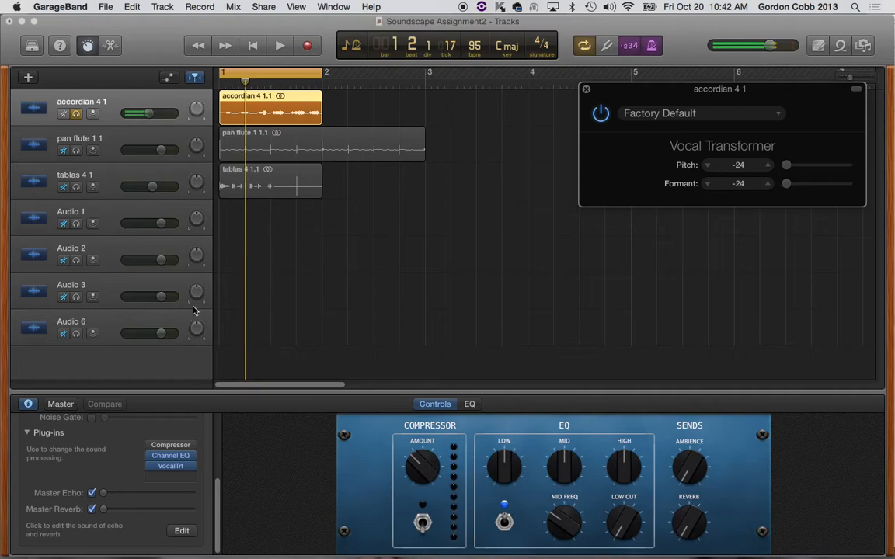
# Step: Add the Pitch Shifter plug-in in the slot below Vocal Transformer on the accordian 4 track
pyautogui.click(170, 480)
pyautogui.moveTo(200, 513)
pyautogui.moveTo(225, 499)
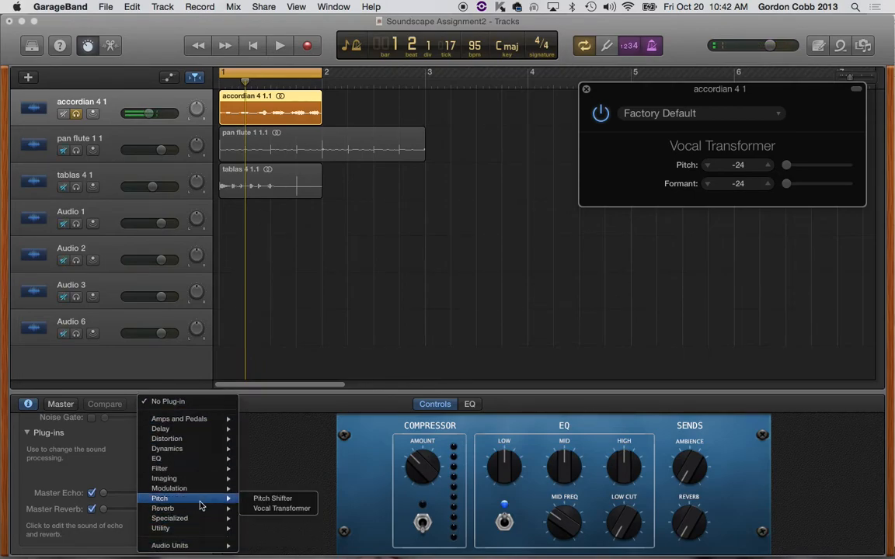
pyautogui.click(296, 498)
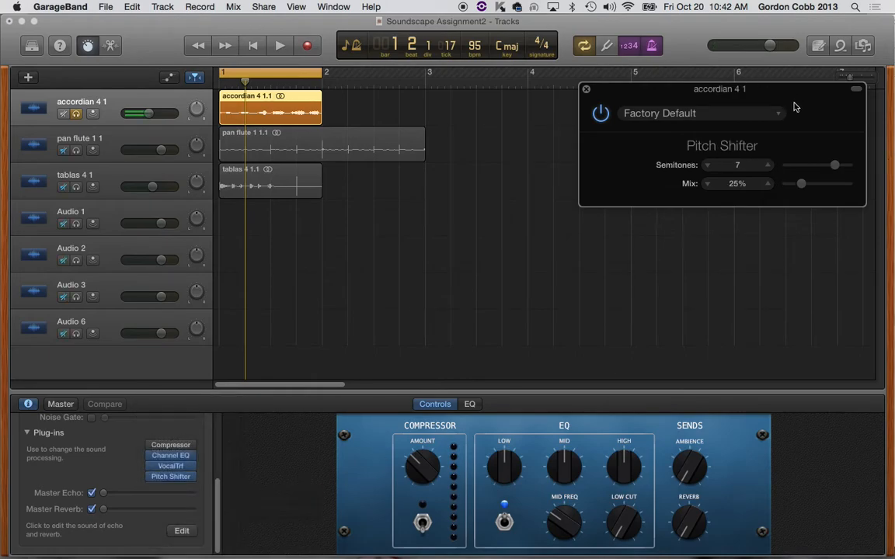
# Step: Set the Pitch Shifter to -12 semitones and audition the soloed accordian loop with the mix at 25% and 0%
pyautogui.moveTo(837, 167); pyautogui.dragTo(786, 173)
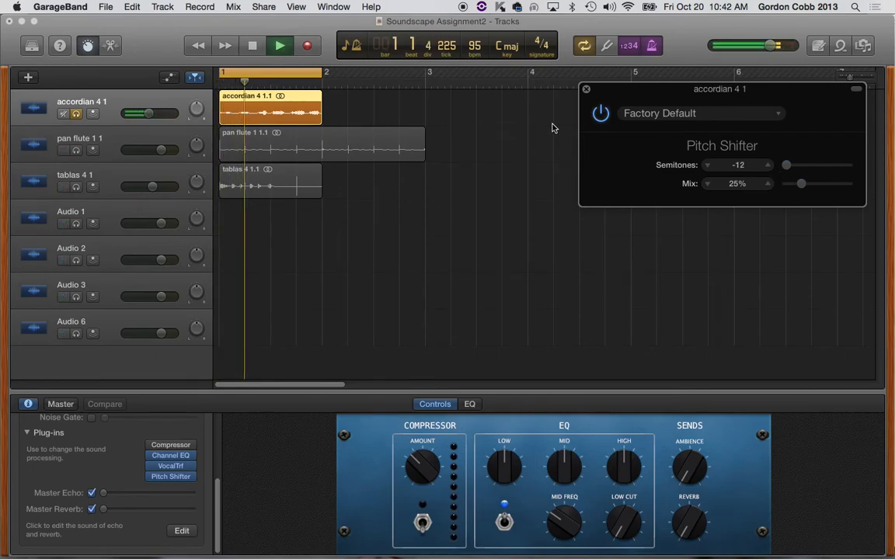
pyautogui.press('space')
pyautogui.moveTo(795, 184); pyautogui.dragTo(761, 192)
pyautogui.press('Return')
pyautogui.press('space')
pyautogui.press('space')
pyautogui.press('space')
pyautogui.press('space')
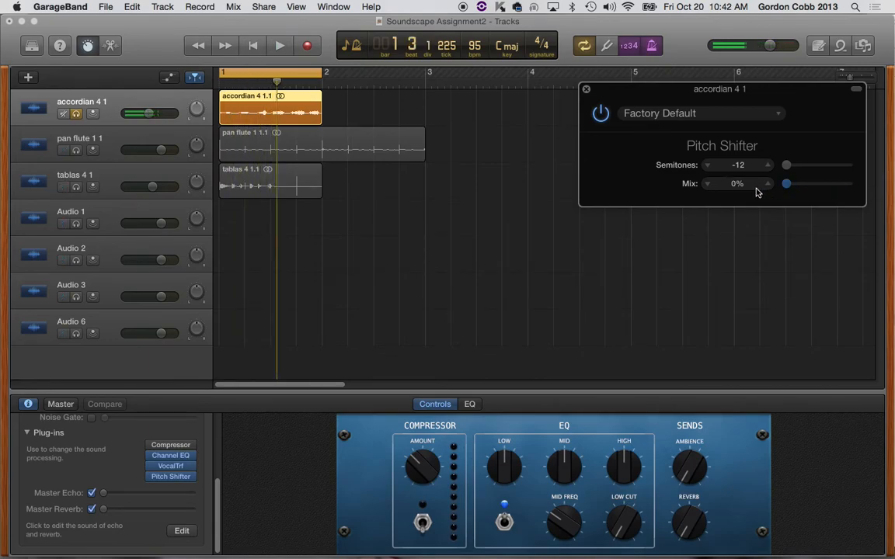
# Step: Set the Pitch Shifter mix to 100% and play the soloed accordian loop briefly
pyautogui.moveTo(785, 191); pyautogui.dragTo(874, 192)
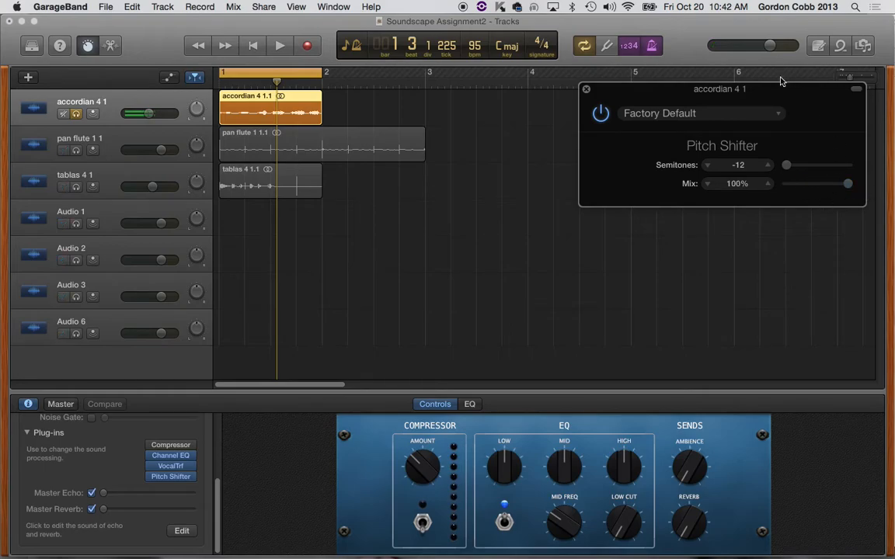
pyautogui.press('space')
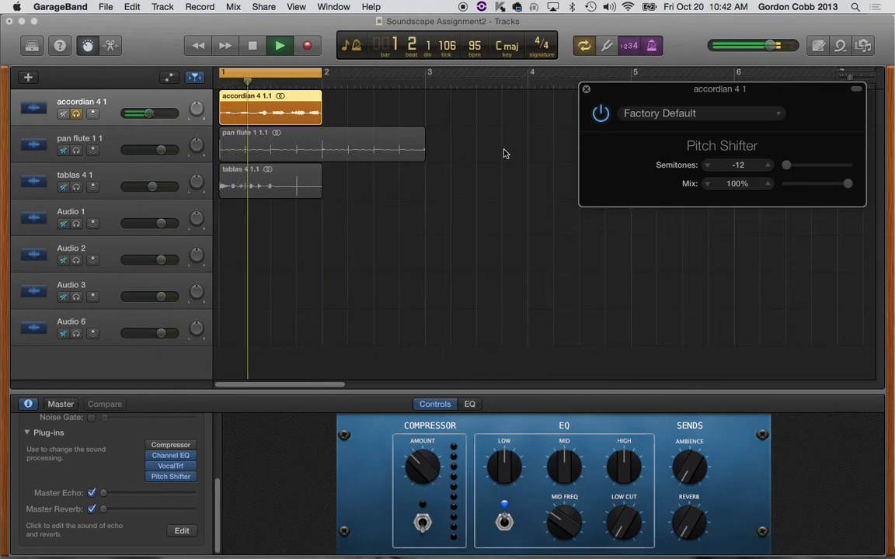
pyautogui.press('space')
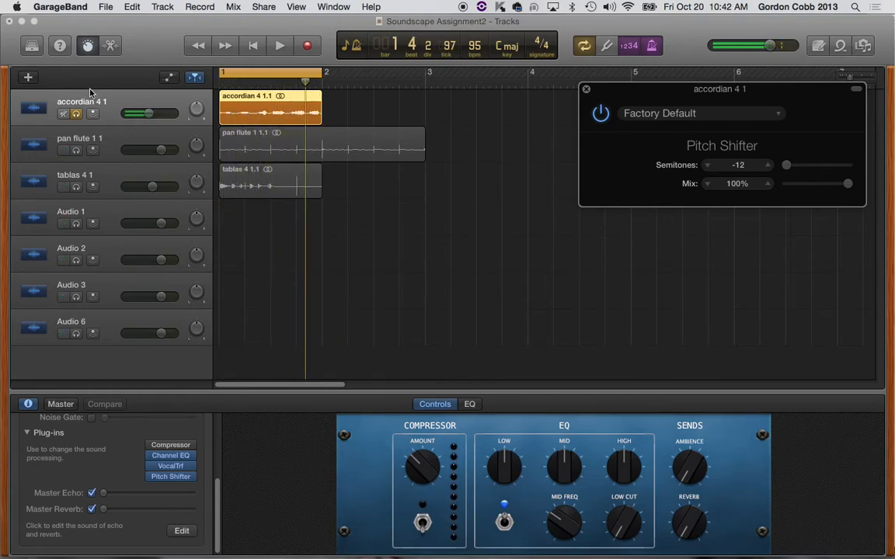
# Step: In the audio editor, extend the accordian 4 1.1 region past bar 2 and flex-stretch its last note to nearly 2.4
pyautogui.click(259, 99)
pyautogui.click(108, 46)
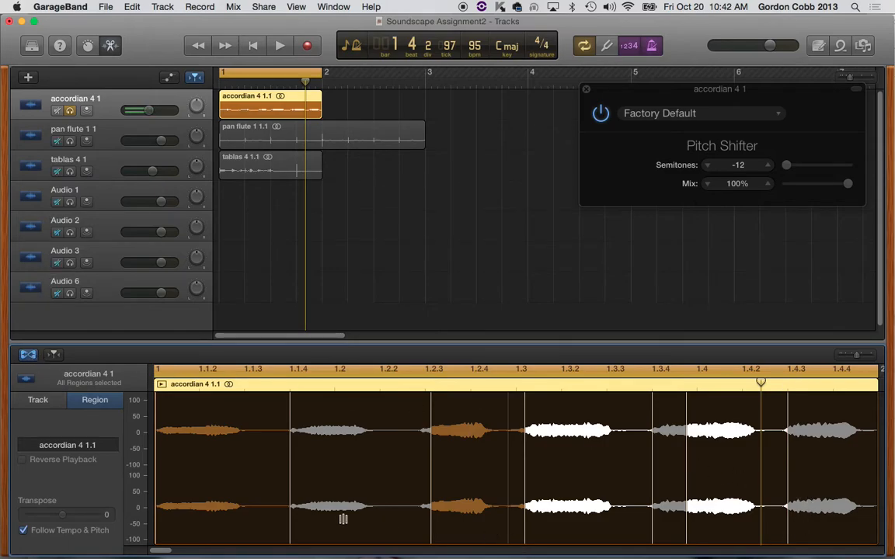
pyautogui.moveTo(858, 357); pyautogui.dragTo(852, 357)
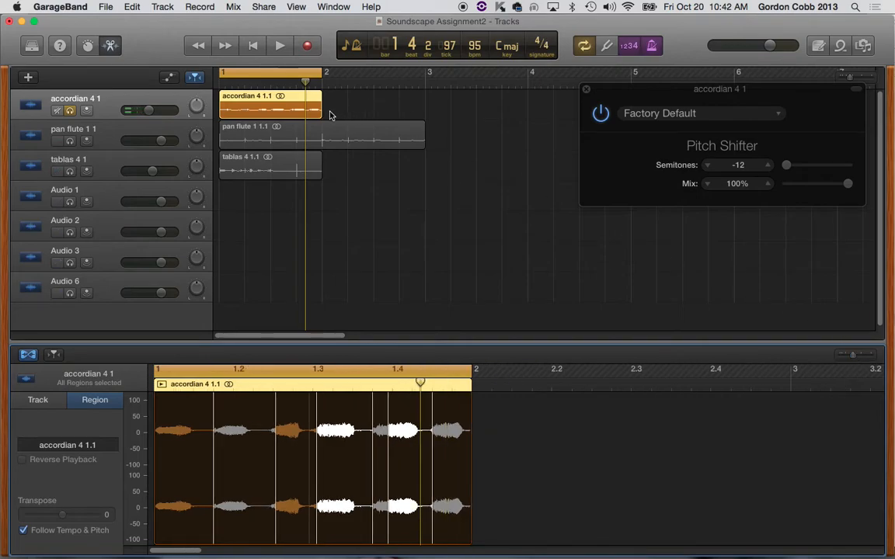
pyautogui.moveTo(321, 113); pyautogui.dragTo(440, 115)
pyautogui.moveTo(339, 114); pyautogui.dragTo(409, 112)
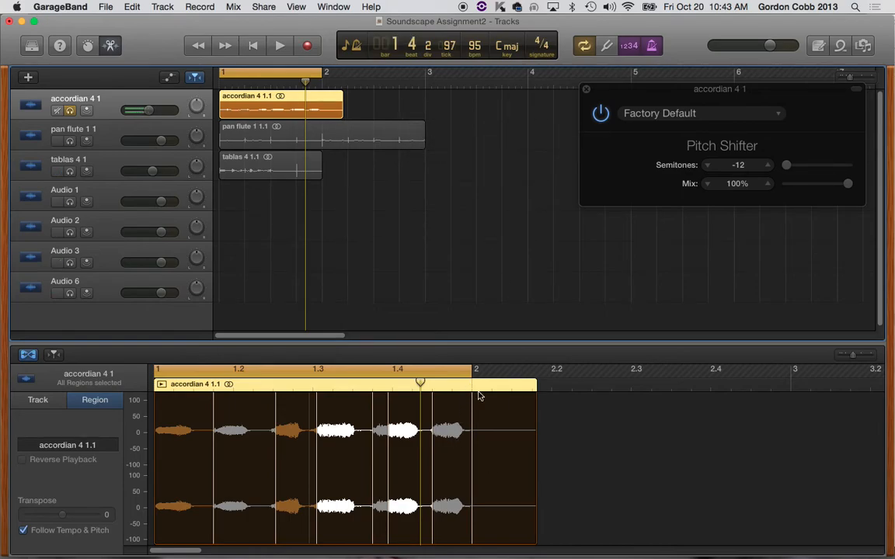
pyautogui.moveTo(471, 394)
pyautogui.mouseDown()
pyautogui.moveTo(609, 408)
pyautogui.moveTo(560, 402)
pyautogui.moveTo(699, 394)
pyautogui.mouseUp()
pyautogui.click(544, 236)
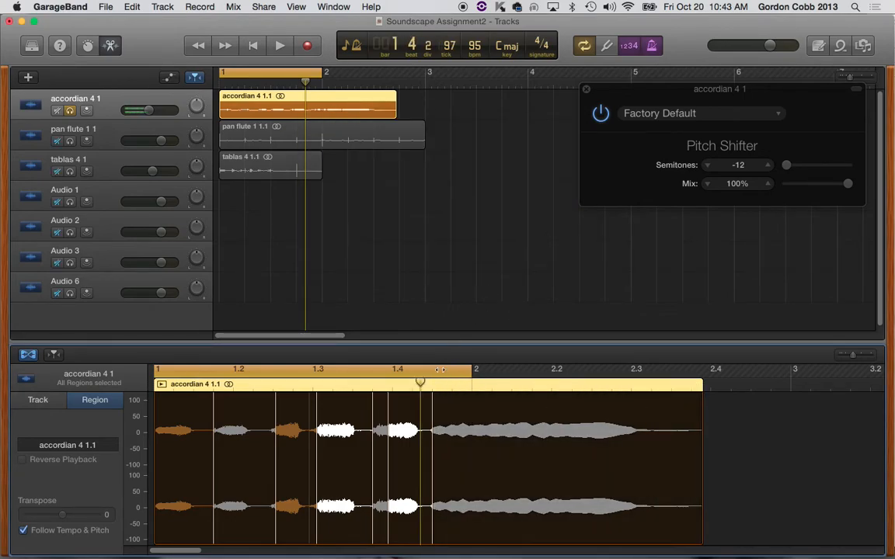
# Step: Stretch the accordian region's later notes by moving the last three flex markers to just before bar 2, just after bar 2 and about 2.3
pyautogui.moveTo(432, 395); pyautogui.dragTo(559, 396)
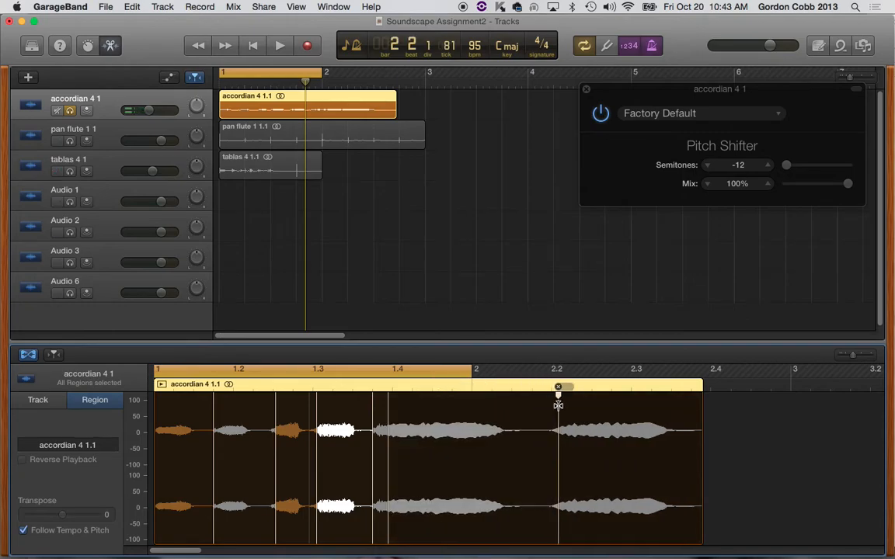
pyautogui.moveTo(386, 389); pyautogui.dragTo(487, 387)
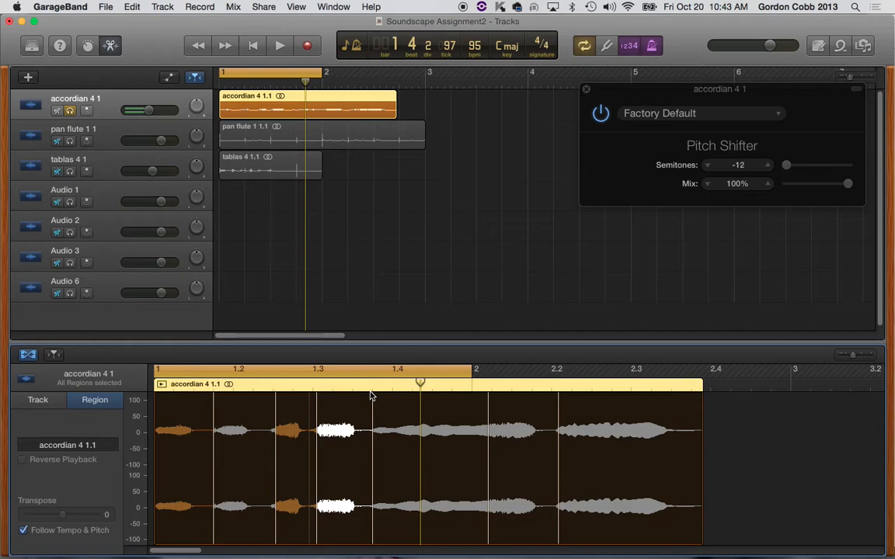
pyautogui.moveTo(371, 395); pyautogui.dragTo(452, 398)
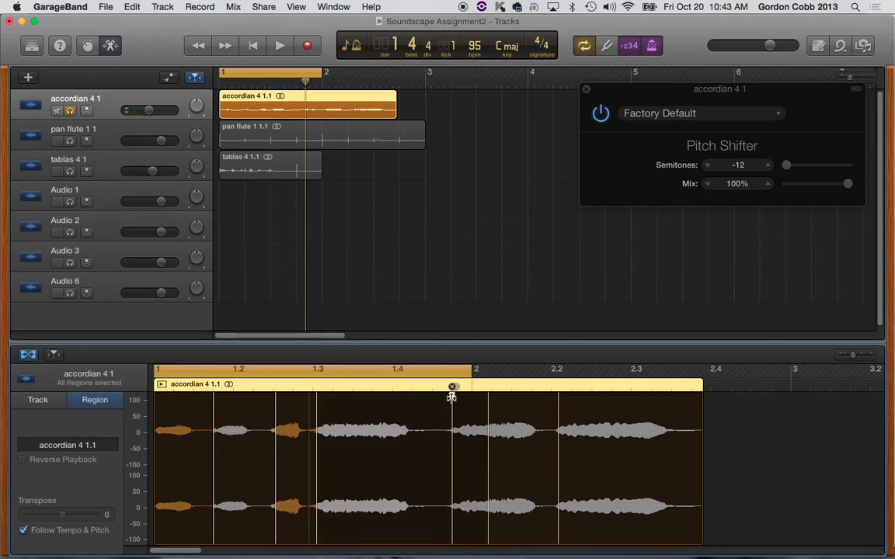
pyautogui.moveTo(559, 395); pyautogui.dragTo(659, 393)
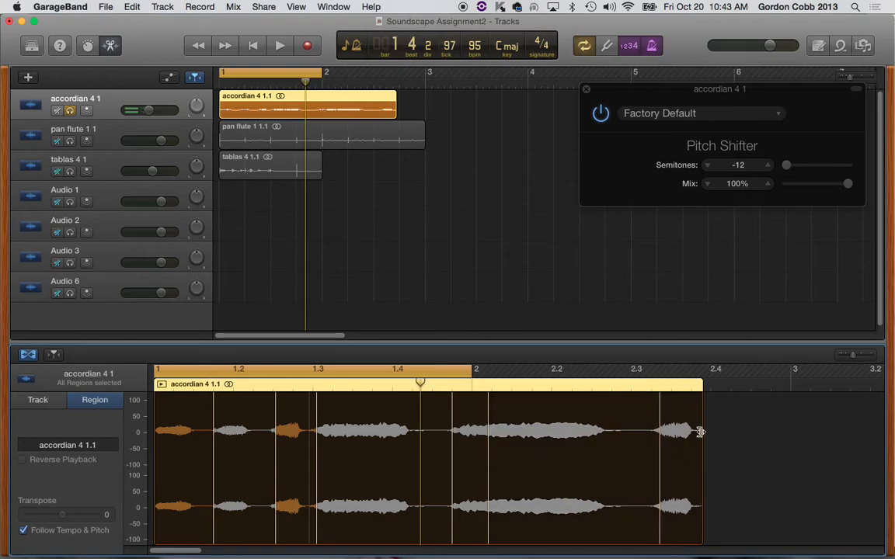
# Step: Move the accordian region's last flex marker out to about 3.4 and trim the region's end to bar 4
pyautogui.moveTo(395, 114); pyautogui.dragTo(535, 109)
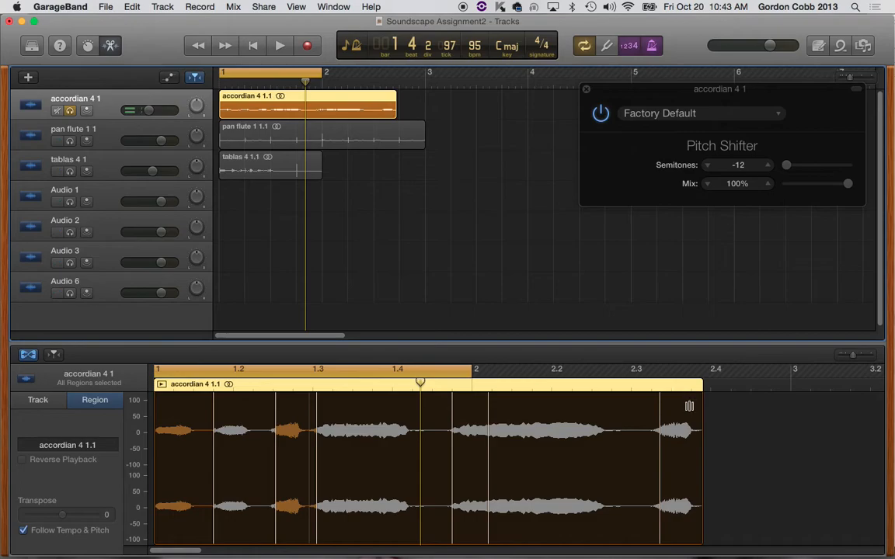
pyautogui.moveTo(688, 403); pyautogui.dragTo(811, 405)
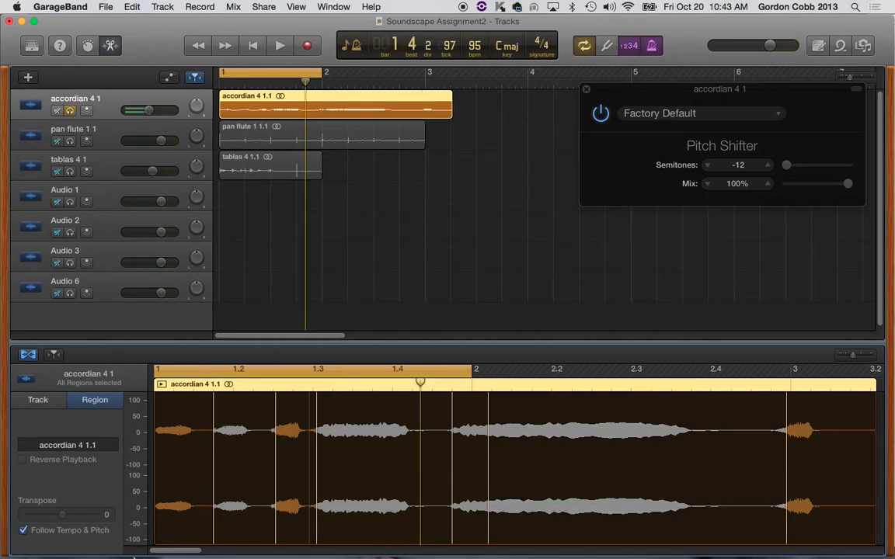
pyautogui.moveTo(185, 552); pyautogui.dragTo(223, 552)
pyautogui.moveTo(217, 397)
pyautogui.mouseDown()
pyautogui.moveTo(303, 409)
pyautogui.moveTo(480, 397)
pyautogui.mouseUp()
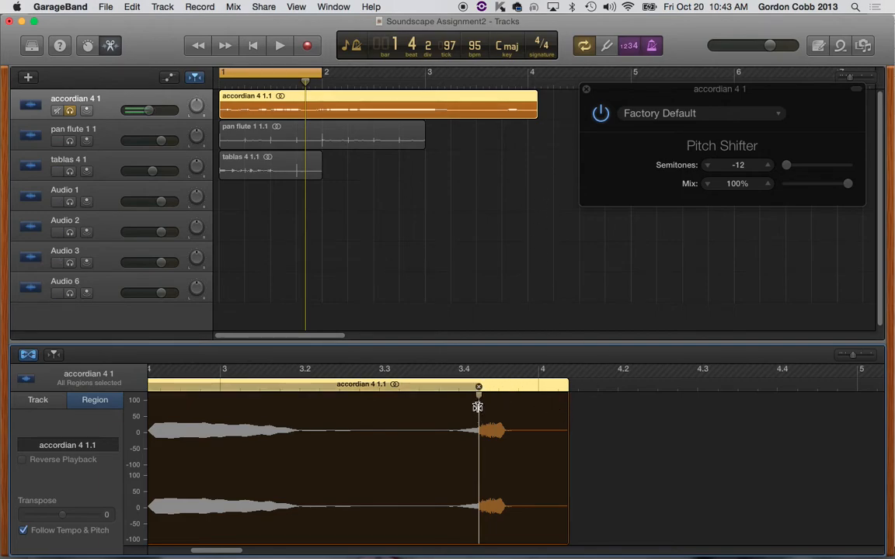
pyautogui.moveTo(478, 396); pyautogui.dragTo(459, 396)
pyautogui.moveTo(539, 98); pyautogui.dragTo(526, 117)
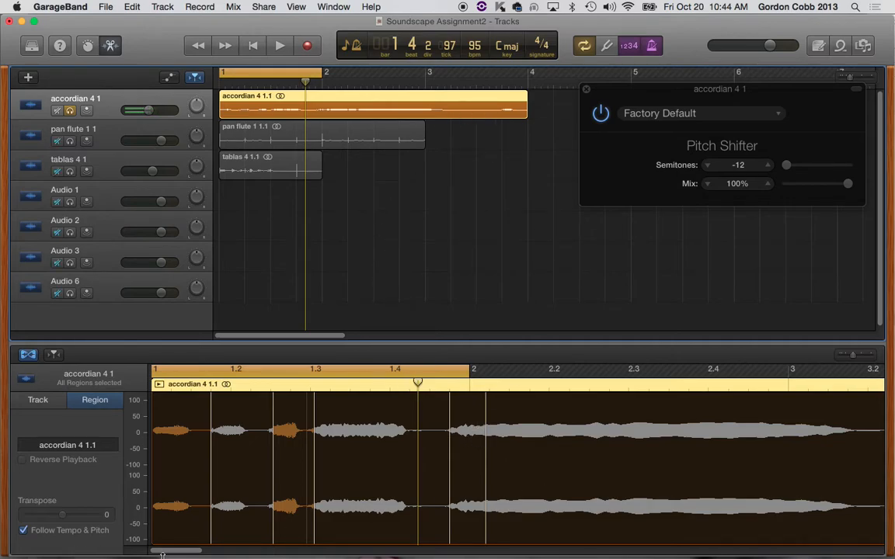
# Step: Stretch the accordian region's long note to about 4.4 and move the flex marker just after bar 2 to about 3.4
pyautogui.moveTo(190, 552); pyautogui.dragTo(241, 555)
pyautogui.moveTo(391, 396); pyautogui.dragTo(686, 395)
pyautogui.click(546, 240)
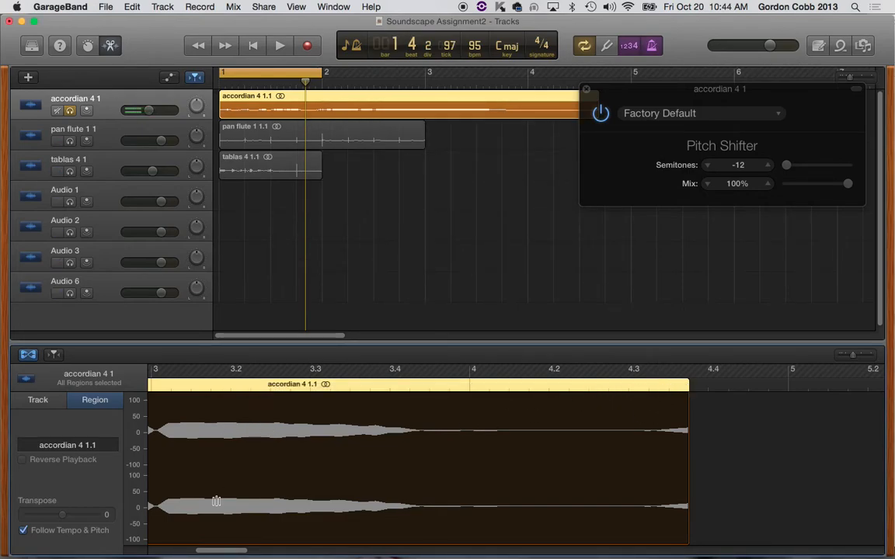
pyautogui.hscroll(-10, 221, 554)
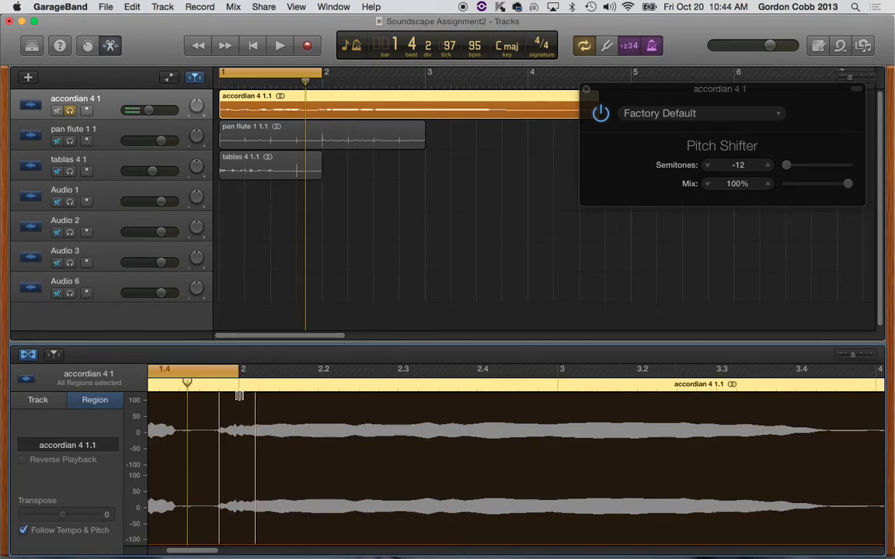
pyautogui.moveTo(254, 394)
pyautogui.moveTo(255, 393); pyautogui.dragTo(784, 394)
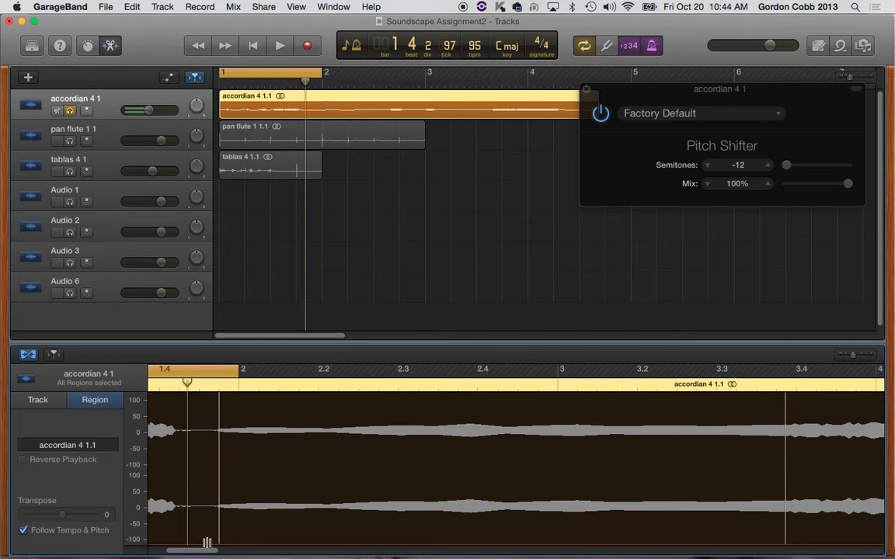
# Step: Audition the stretched accordian notes from about 4.3 and from bar 3
pyautogui.moveTo(206, 551); pyautogui.dragTo(257, 552)
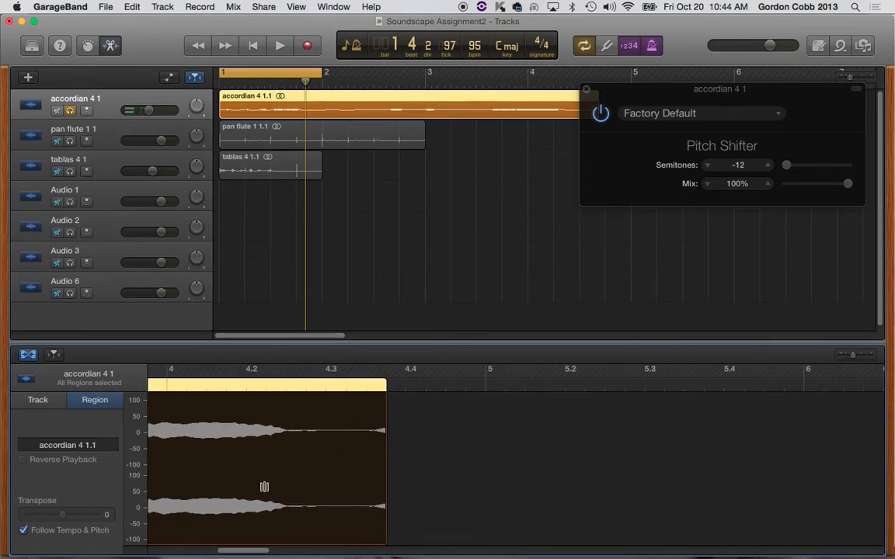
pyautogui.click(282, 391)
pyautogui.press('space')
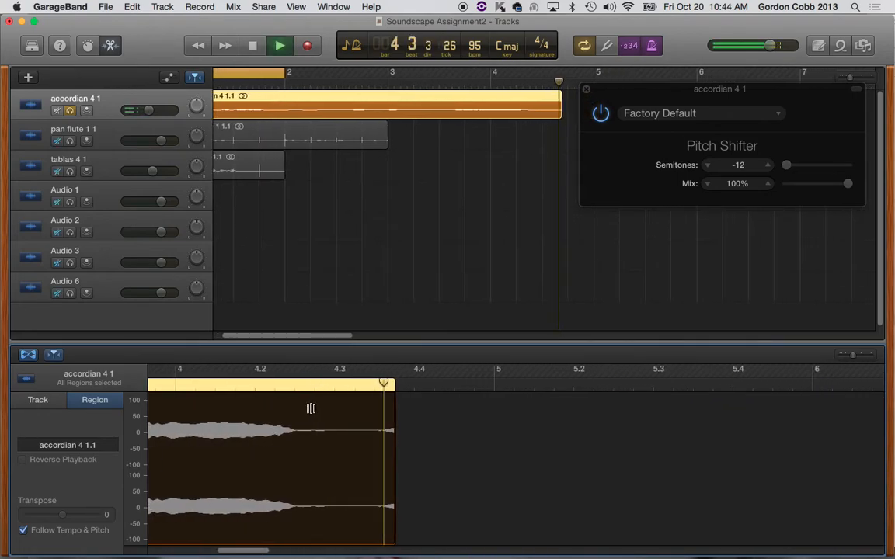
pyautogui.press('space')
pyautogui.moveTo(256, 553); pyautogui.dragTo(237, 553)
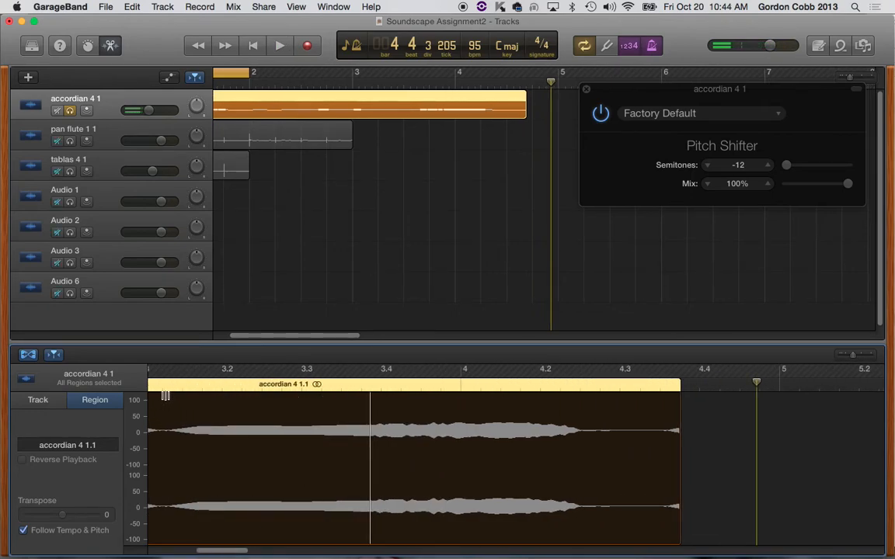
pyautogui.click(163, 391)
pyautogui.press('space')
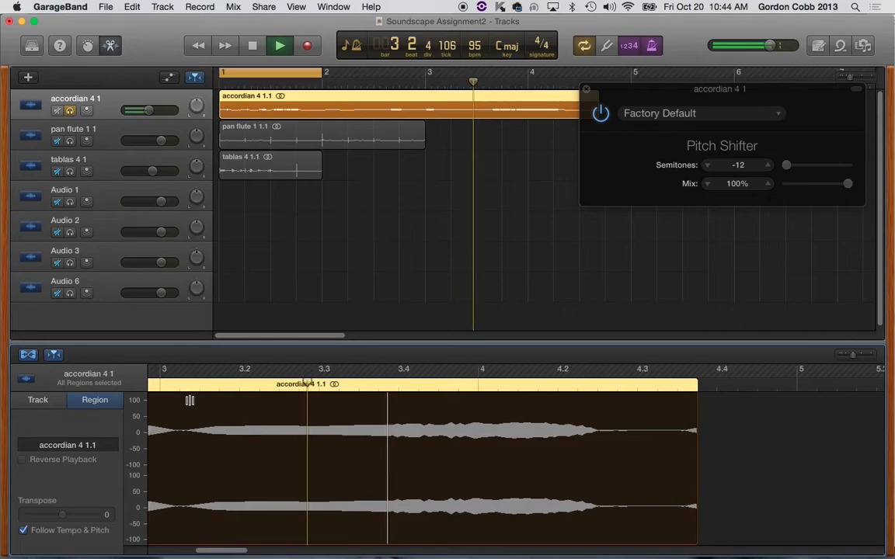
pyautogui.press('space')
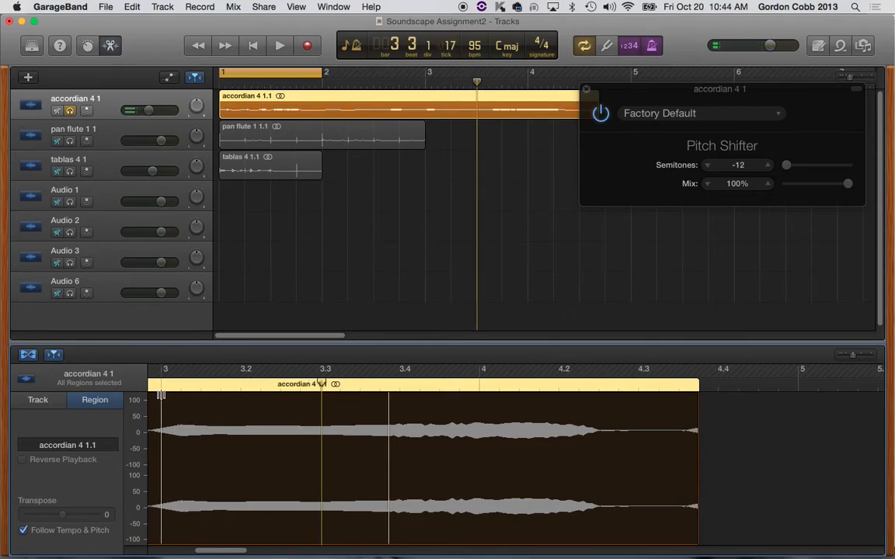
# Step: Move the flex marker just before bar 2 to about 3.3 and move the Pitch Shifter window clear of the accordian region
pyautogui.moveTo(225, 552); pyautogui.dragTo(192, 553)
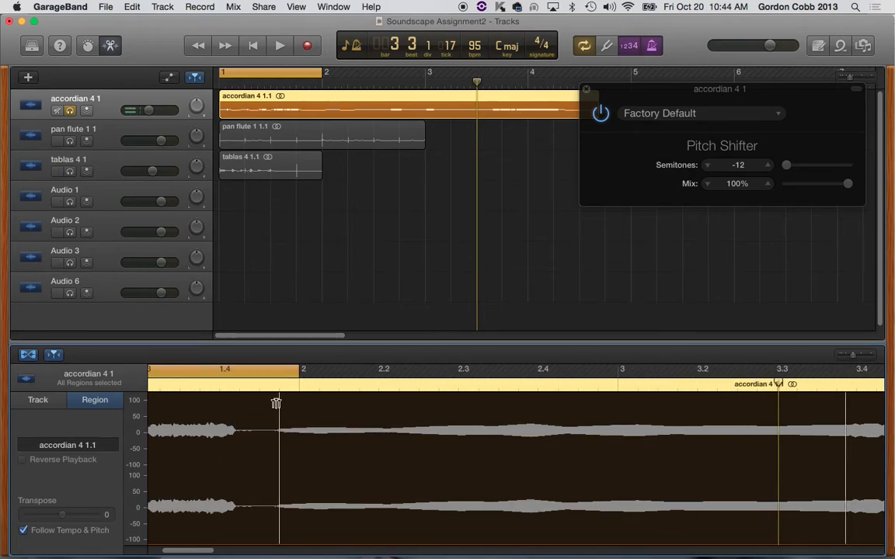
pyautogui.moveTo(280, 389)
pyautogui.mouseDown()
pyautogui.moveTo(790, 414)
pyautogui.moveTo(781, 414)
pyautogui.mouseUp()
pyautogui.moveTo(206, 553); pyautogui.dragTo(249, 556)
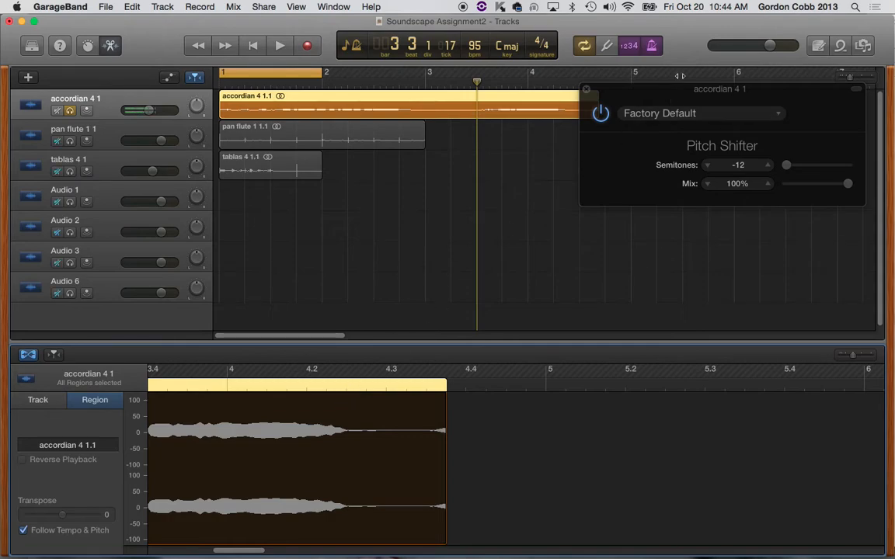
pyautogui.moveTo(668, 97); pyautogui.dragTo(683, 138)
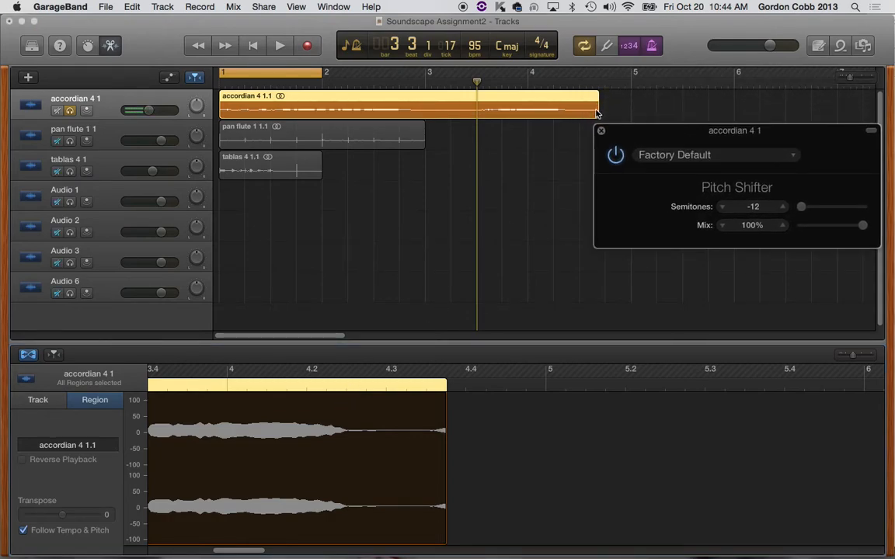
pyautogui.moveTo(286, 337); pyautogui.dragTo(217, 335)
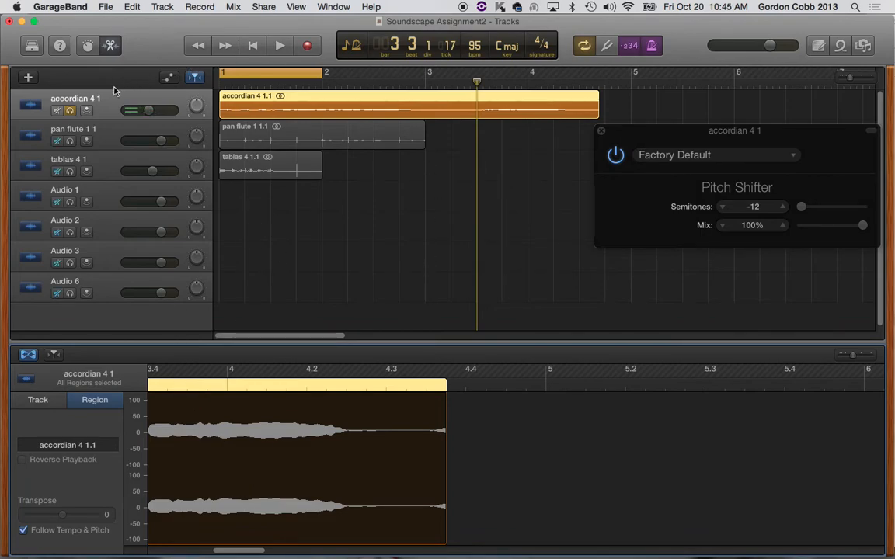
# Step: Play the stretched accordian region from the start, turn off cycle mode, stop playback near its end and deselect the region
pyautogui.press('Return')
pyautogui.press('space')
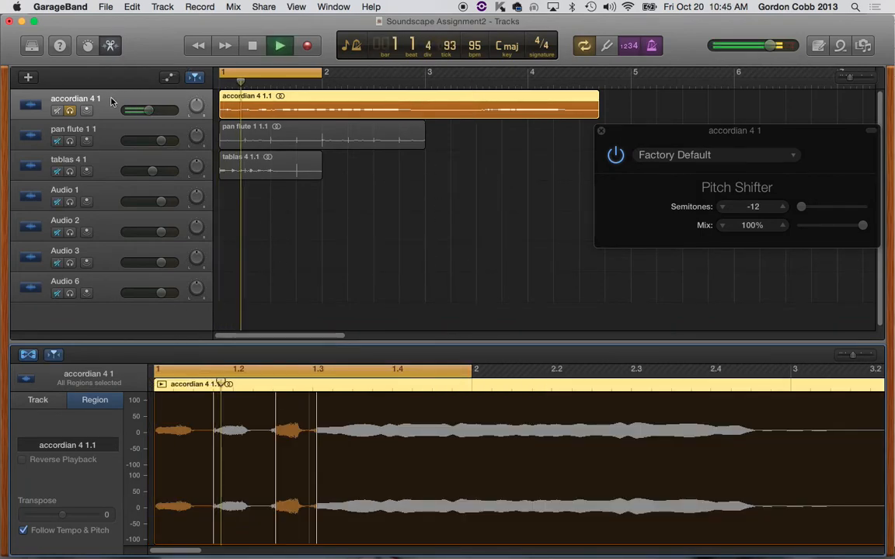
pyautogui.press('space')
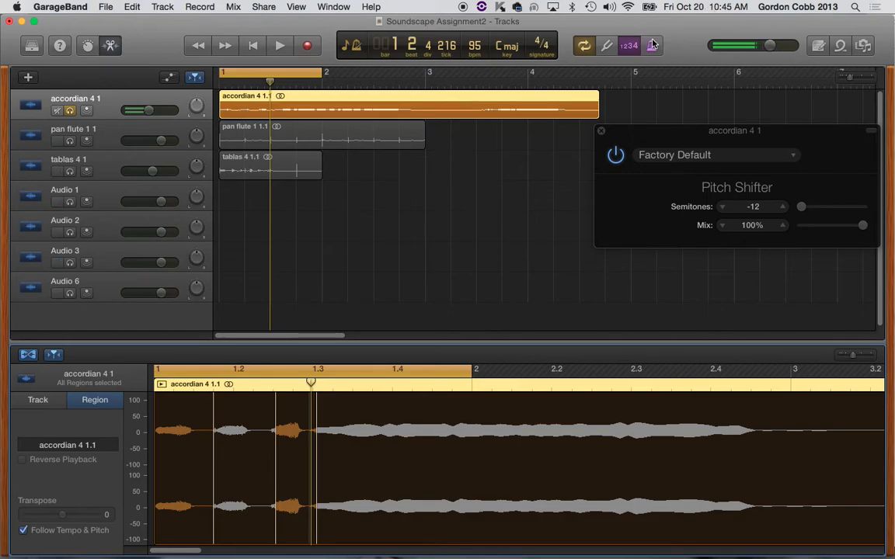
pyautogui.press('space')
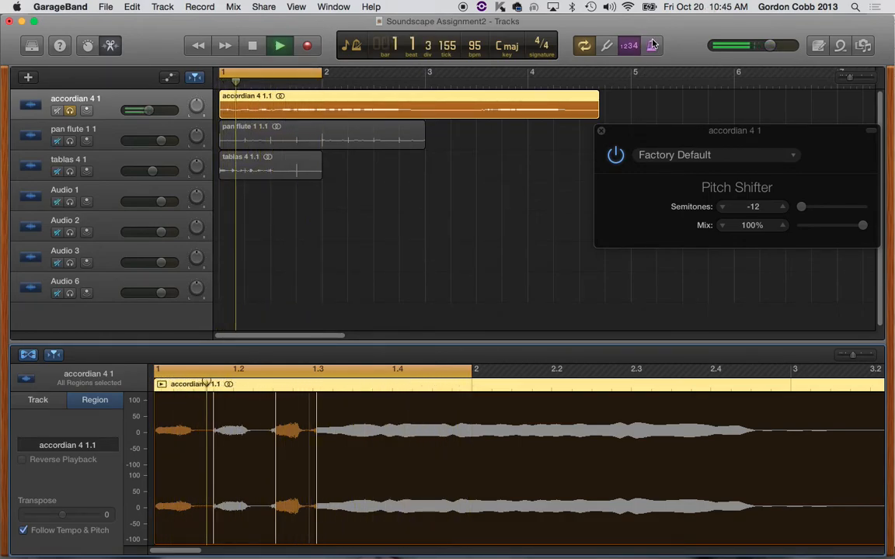
pyautogui.press('c')
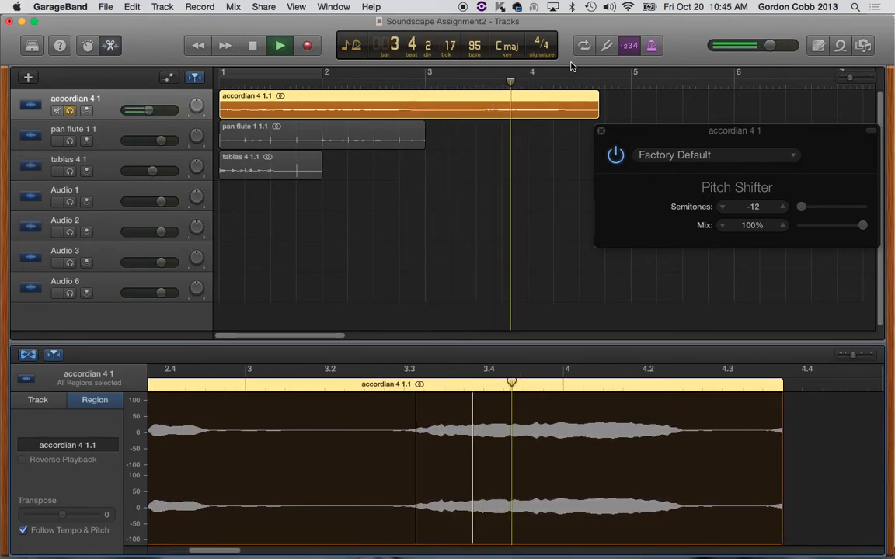
pyautogui.press('space')
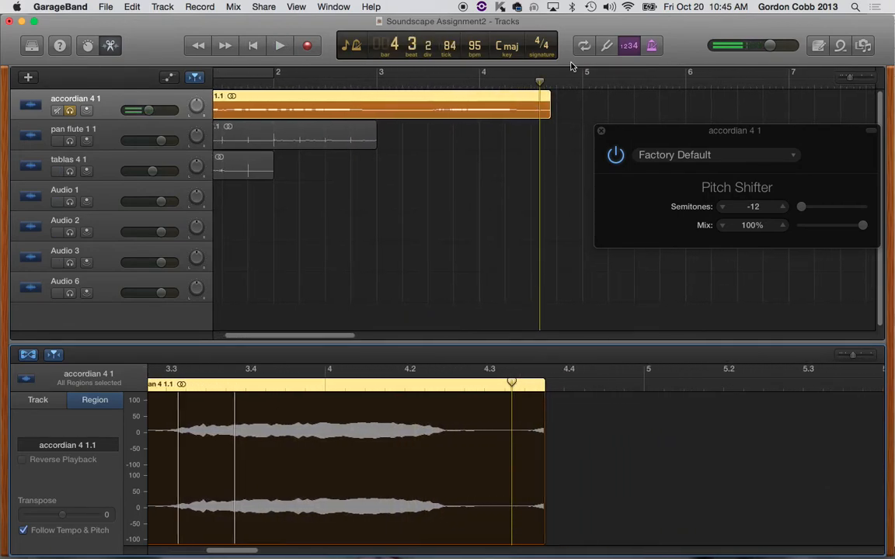
pyautogui.click(502, 137)
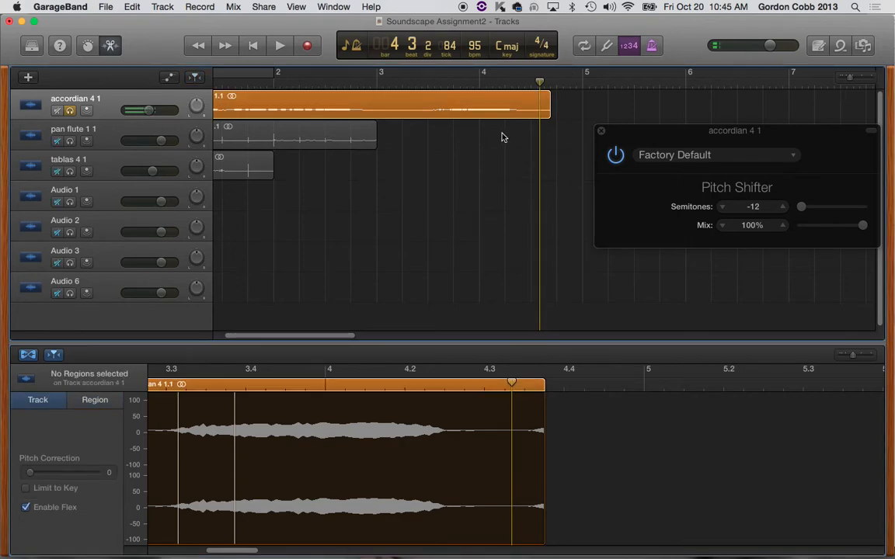
# Step: Replace the accordian track's Compressor plug-in with the Bitcrusher distortion and move its window clear of the accordian region
pyautogui.click(501, 105)
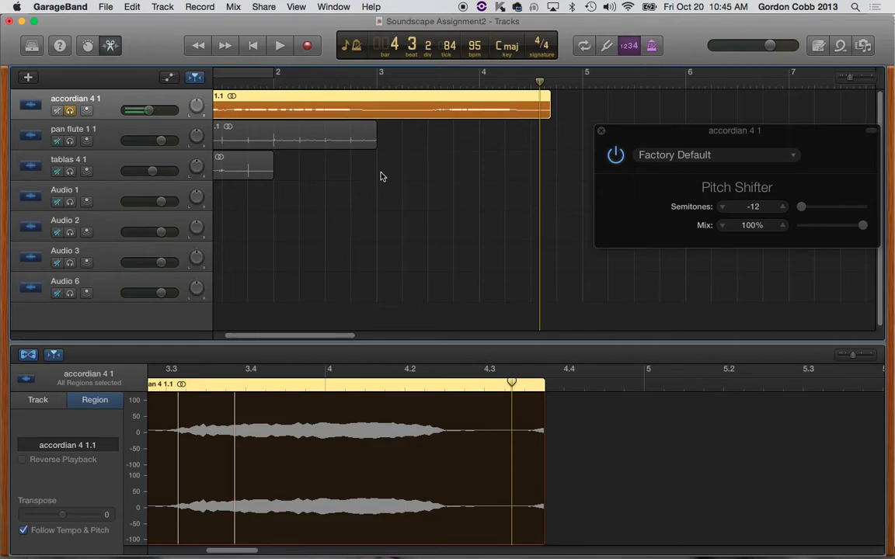
pyautogui.click(87, 45)
pyautogui.scroll(-3, 108, 474)
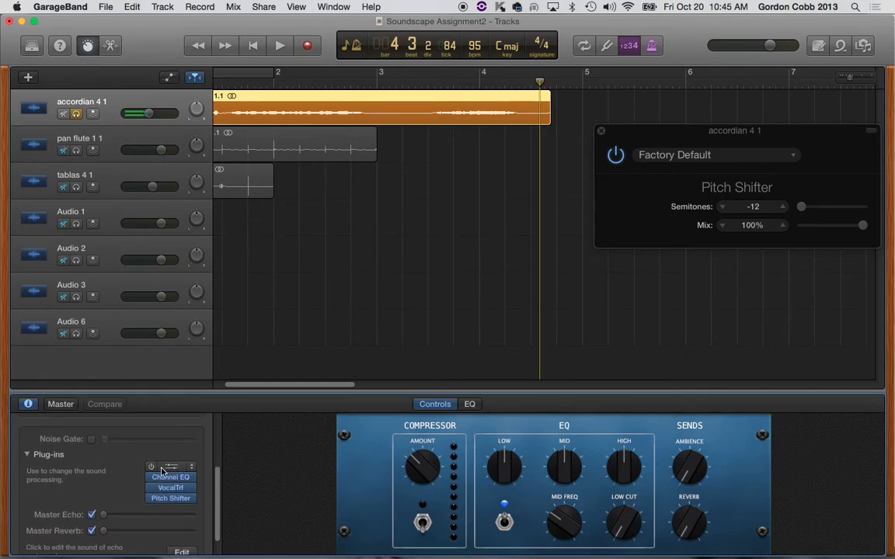
pyautogui.click(170, 468)
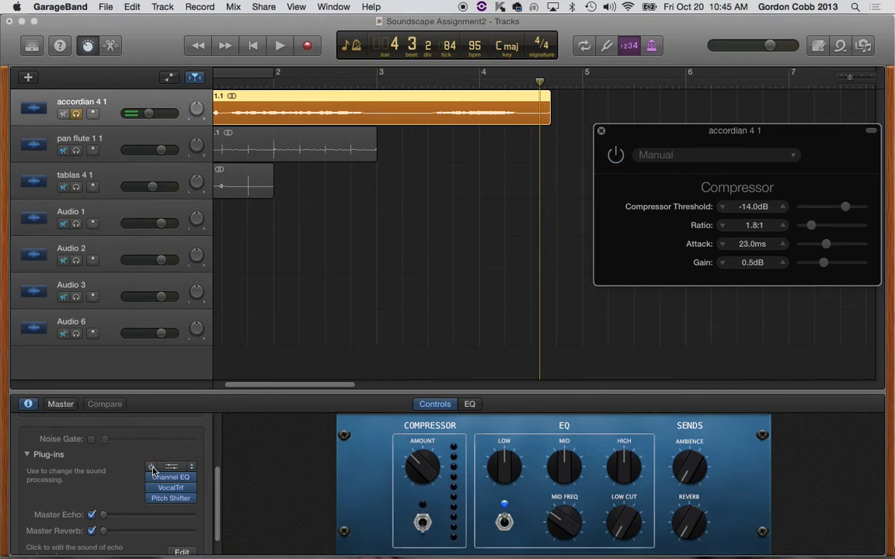
pyautogui.click(191, 469)
pyautogui.moveTo(195, 463)
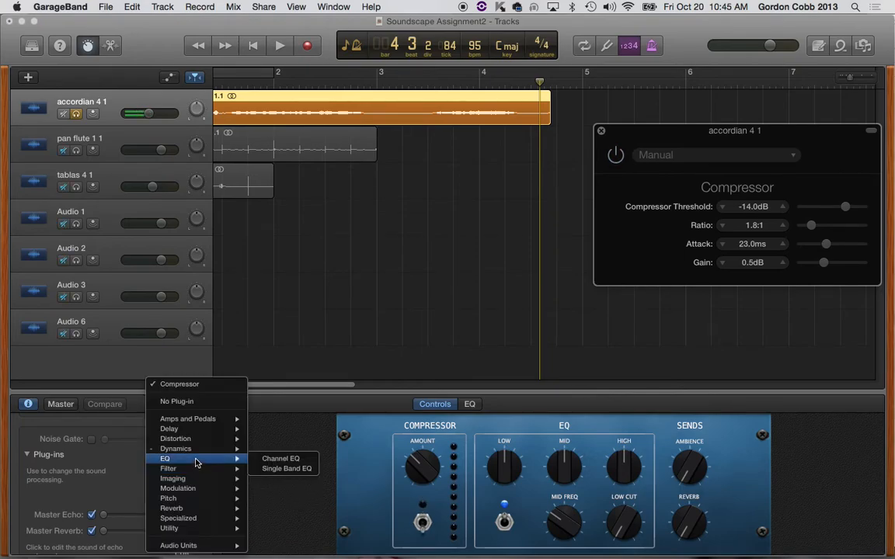
pyautogui.moveTo(195, 439)
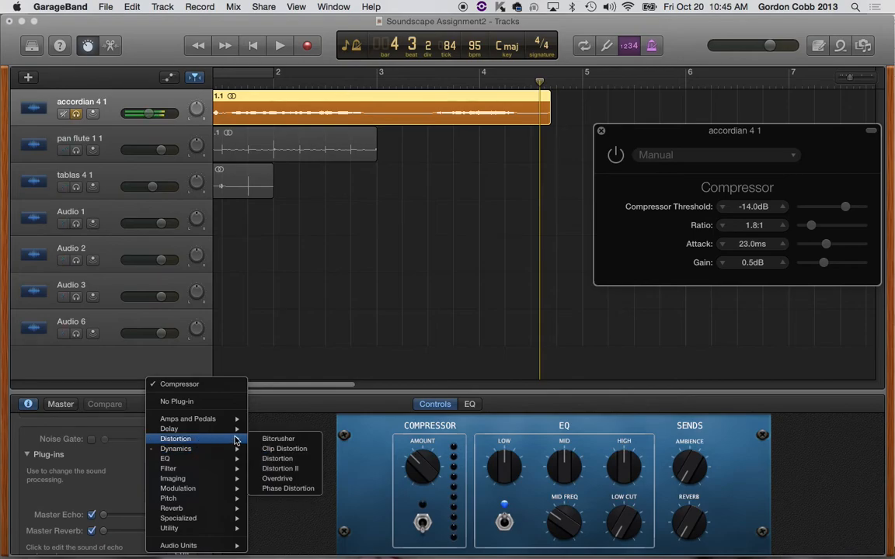
pyautogui.click(304, 443)
pyautogui.moveTo(130, 58); pyautogui.dragTo(717, 16)
pyautogui.moveTo(676, 33); pyautogui.dragTo(629, 23)
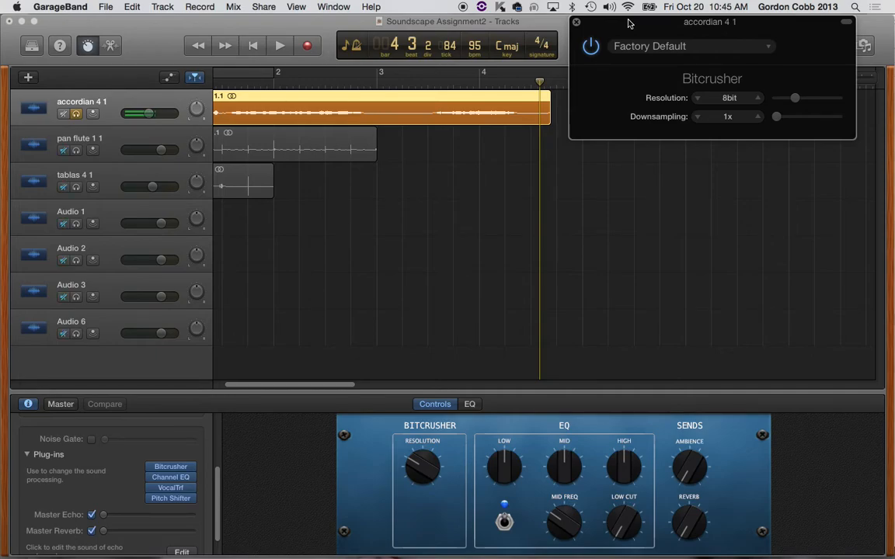
# Step: Play the accordian region from the start while trying a Bitcrusher resolution of 24bit and downsampling of 13x
pyautogui.press('Return')
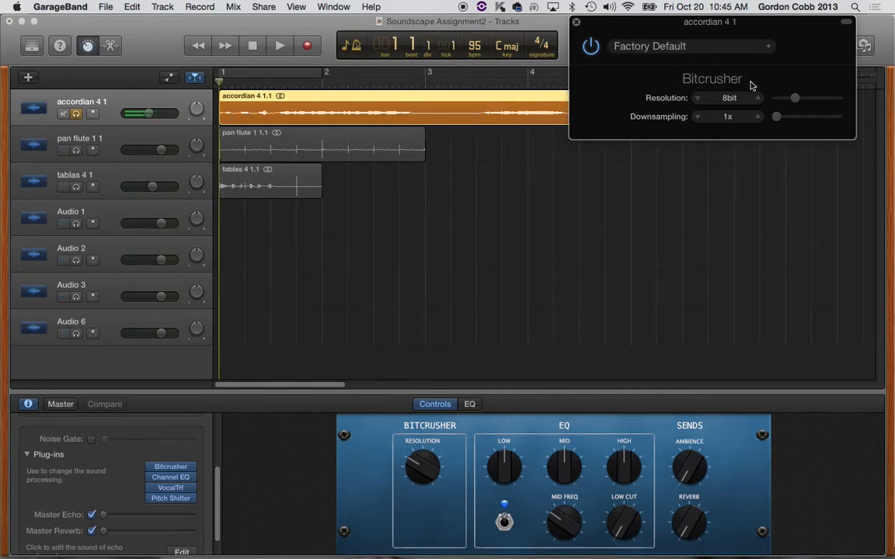
pyautogui.press('space')
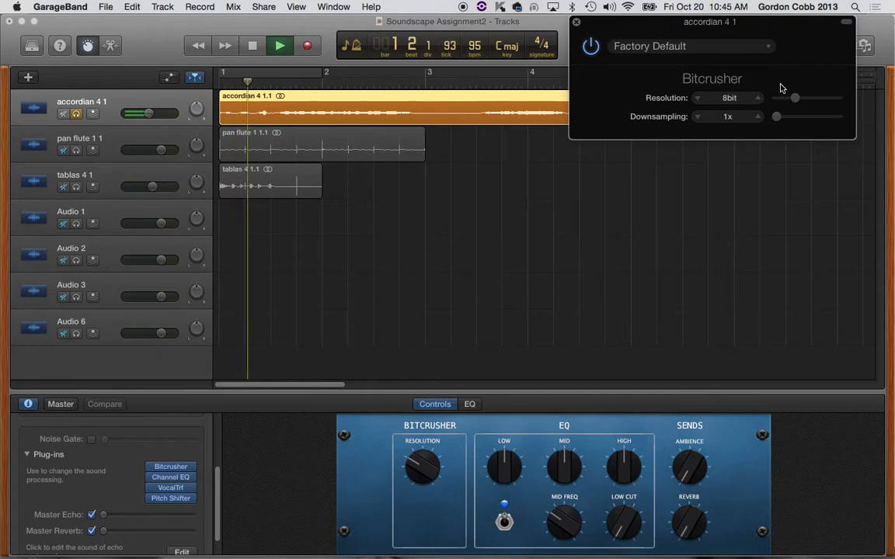
pyautogui.moveTo(794, 98); pyautogui.dragTo(837, 98)
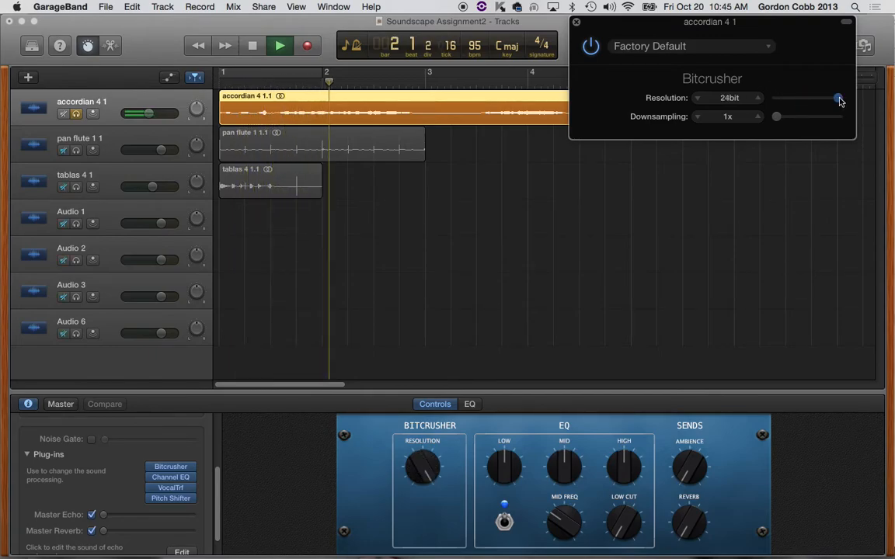
pyautogui.moveTo(777, 120); pyautogui.dragTo(794, 126)
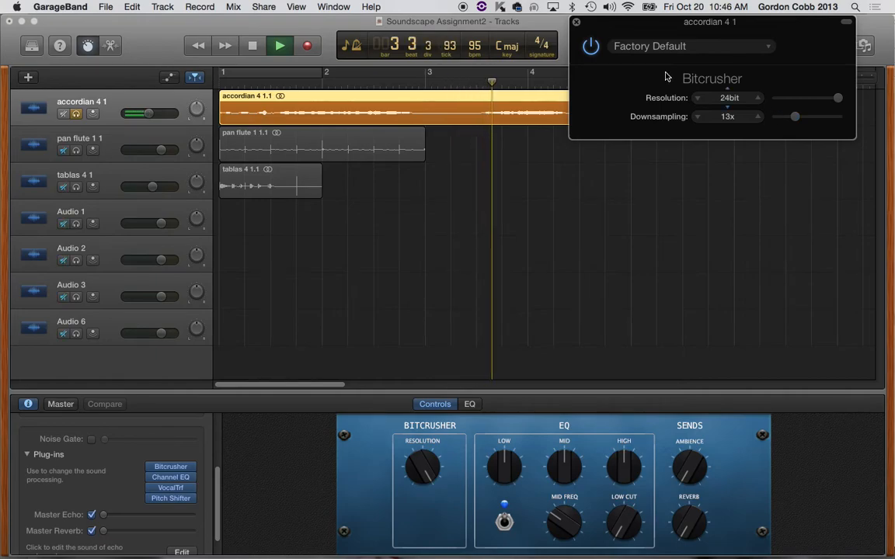
# Step: Load the Bitcrusher's 4 Bit Classic preset and play the accordian region from the start with cycle mode on
pyautogui.click(738, 48)
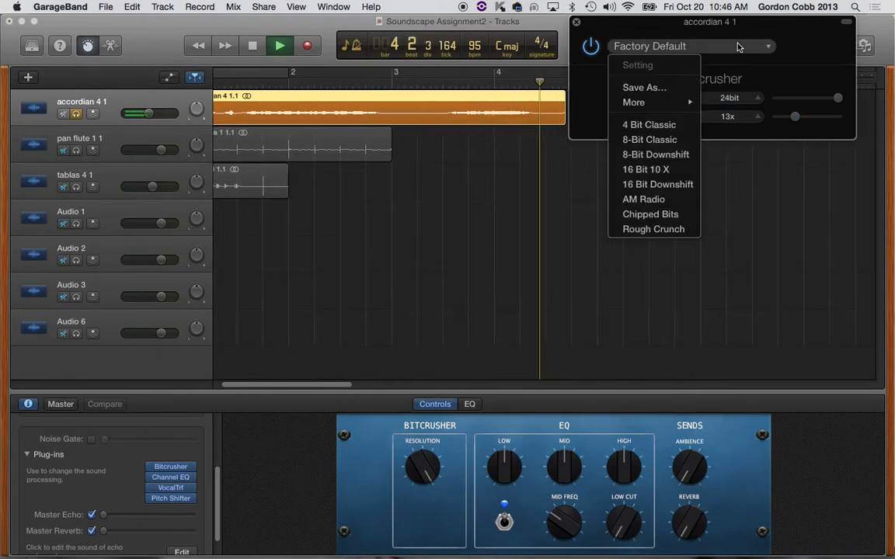
pyautogui.click(652, 126)
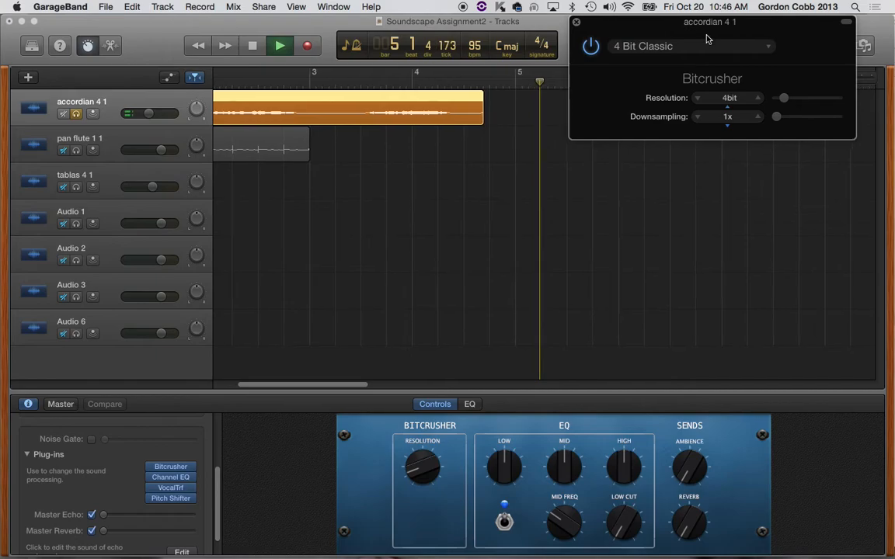
pyautogui.press('space')
pyautogui.press('Return')
pyautogui.press('space')
pyautogui.moveTo(722, 39); pyautogui.dragTo(746, 213)
pyautogui.press('c')
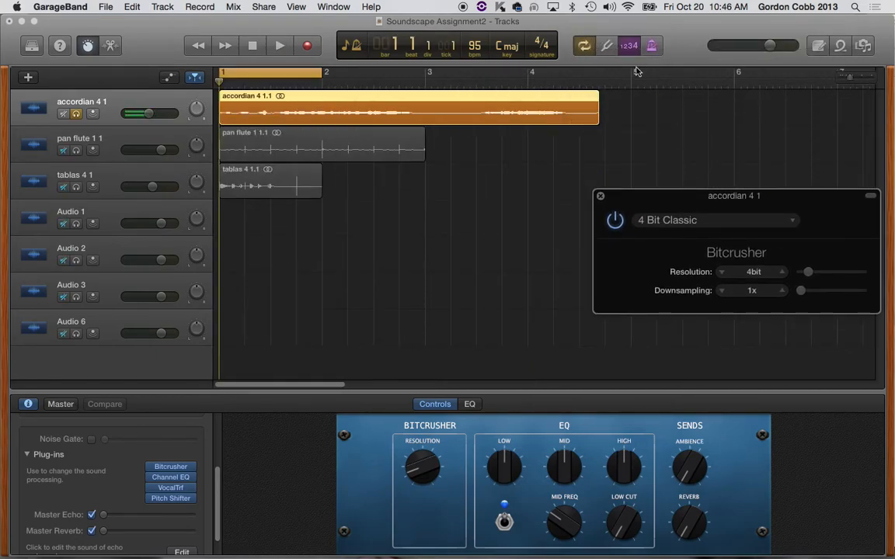
pyautogui.moveTo(697, 194); pyautogui.dragTo(694, 38)
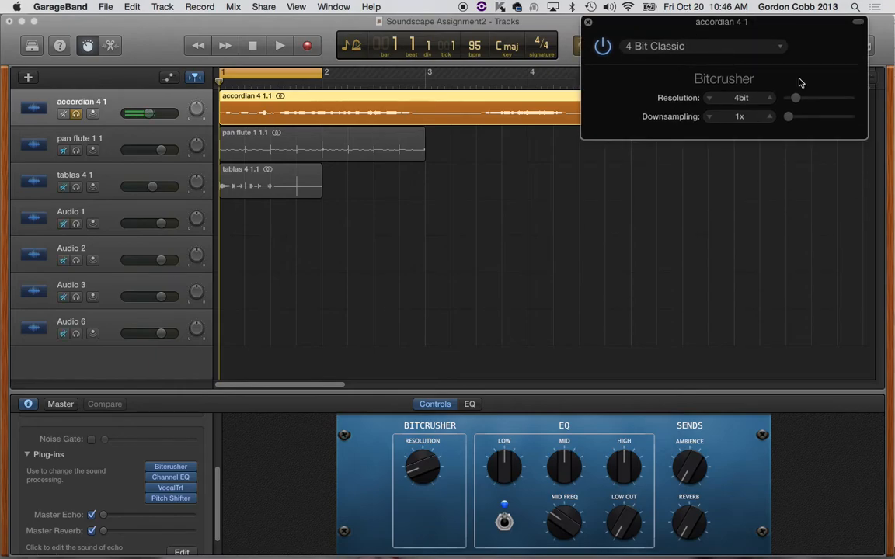
pyautogui.press('space')
# Step: Audition the Bitcrusher presets 8-Bit Classic, 8-Bit Downshift and 16 Bit 10 X on the looping accordian
pyautogui.click(734, 48)
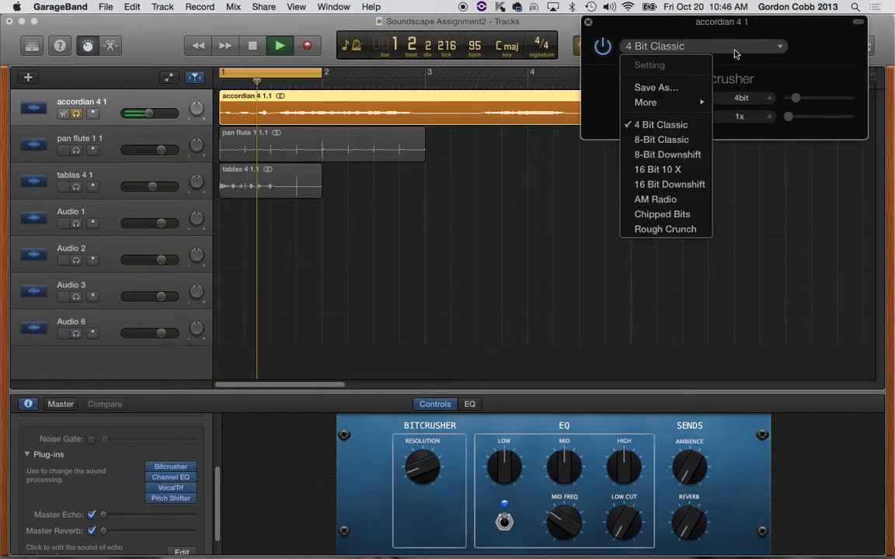
pyautogui.click(661, 140)
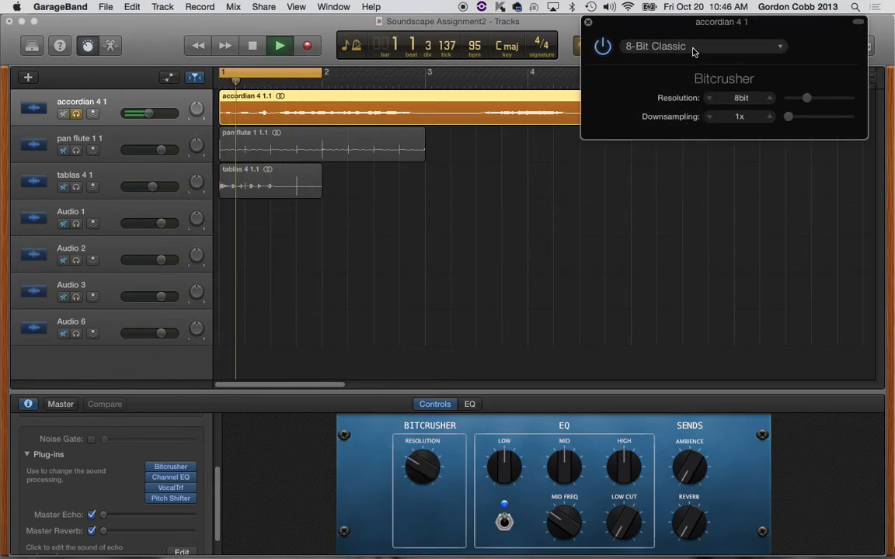
pyautogui.click(693, 48)
pyautogui.click(660, 152)
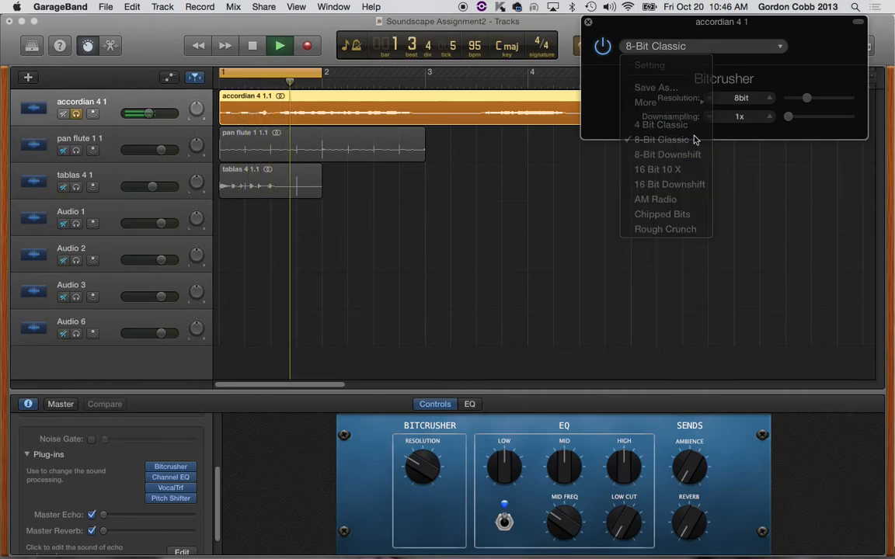
pyautogui.click(717, 48)
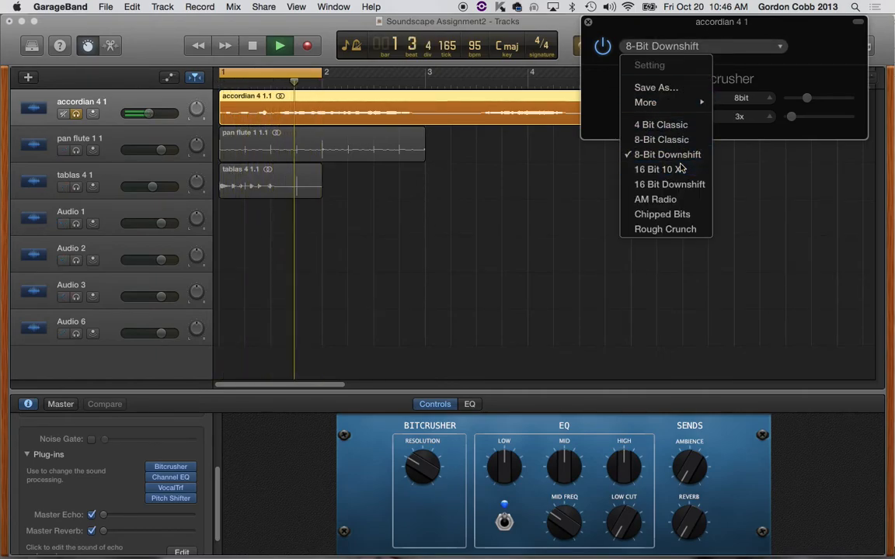
pyautogui.click(679, 168)
# Step: Audition the Bitcrusher presets 16 Bit Downshift, AM Radio, Chipped Bits and Rough Crunch on the looping accordian
pyautogui.click(693, 47)
pyautogui.click(684, 185)
pyautogui.click(643, 47)
pyautogui.click(717, 134)
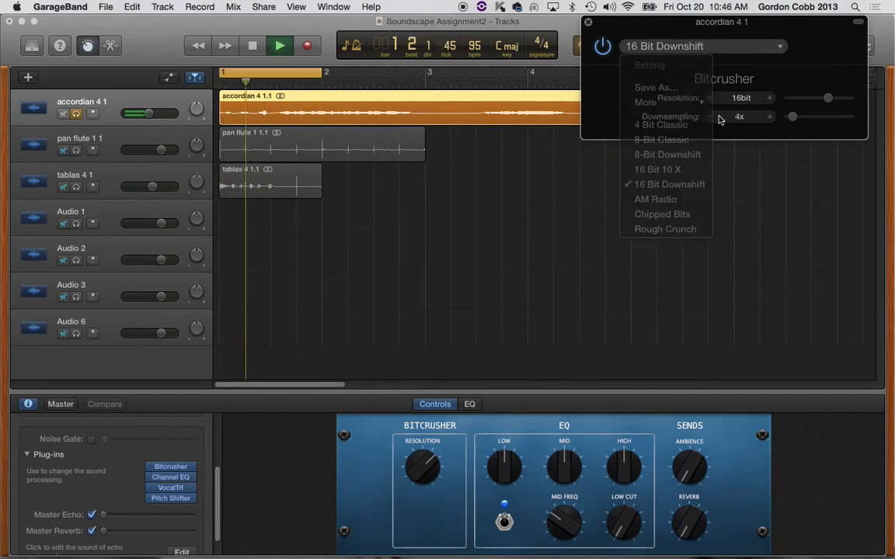
pyautogui.click(728, 45)
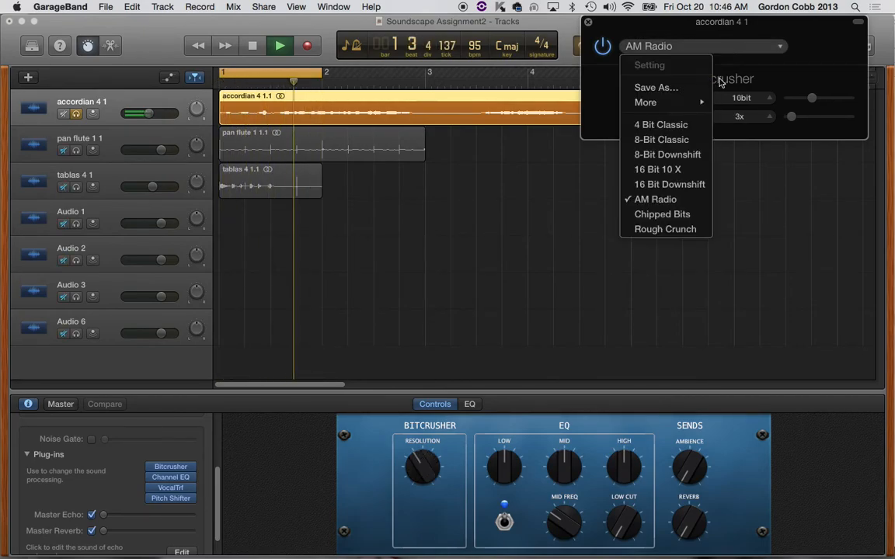
pyautogui.click(684, 214)
pyautogui.click(746, 45)
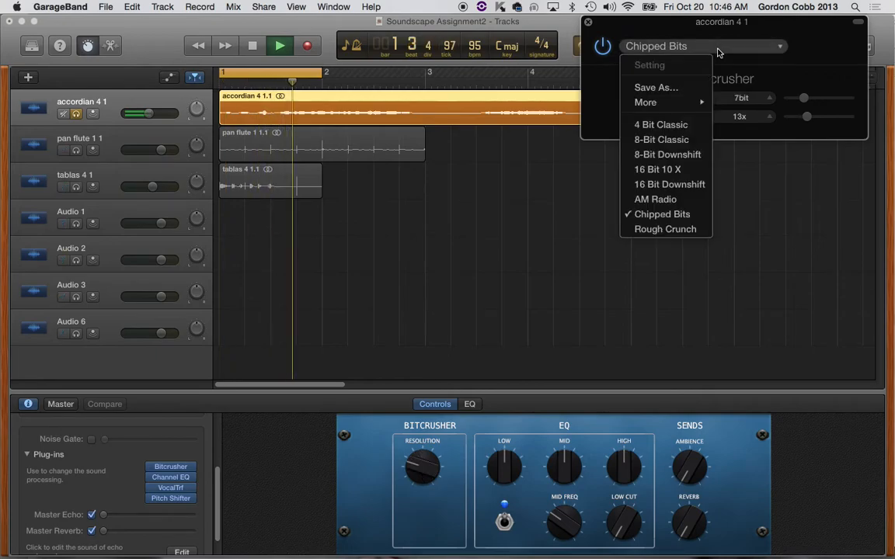
pyautogui.click(692, 229)
# Step: Compare the 4 Bit Classic preset again, settle on 8-Bit Downshift, then stop playback and close the Bitcrusher window
pyautogui.click(649, 48)
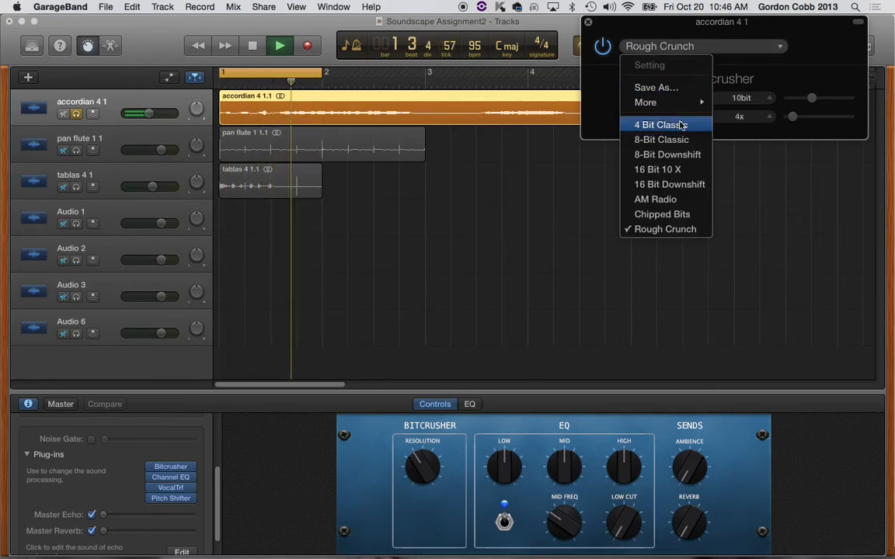
pyautogui.click(681, 125)
pyautogui.click(683, 45)
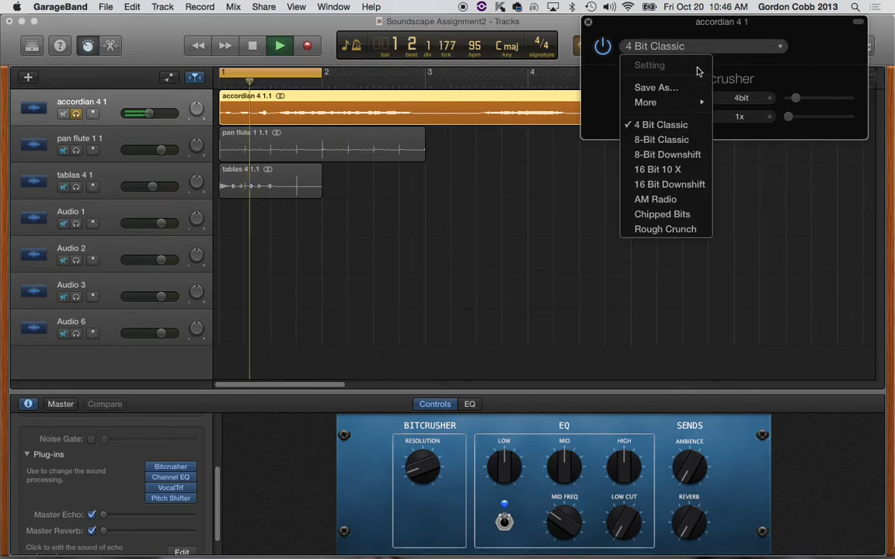
pyautogui.click(677, 154)
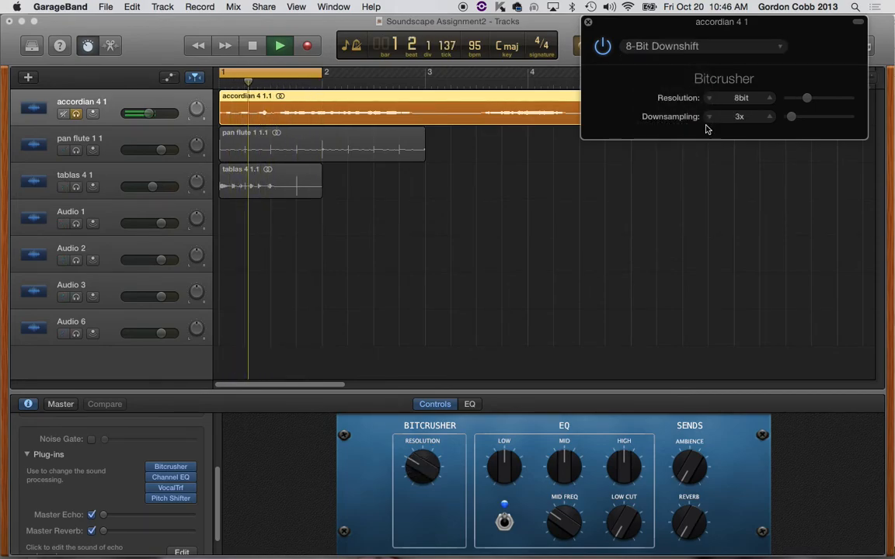
pyautogui.press('space')
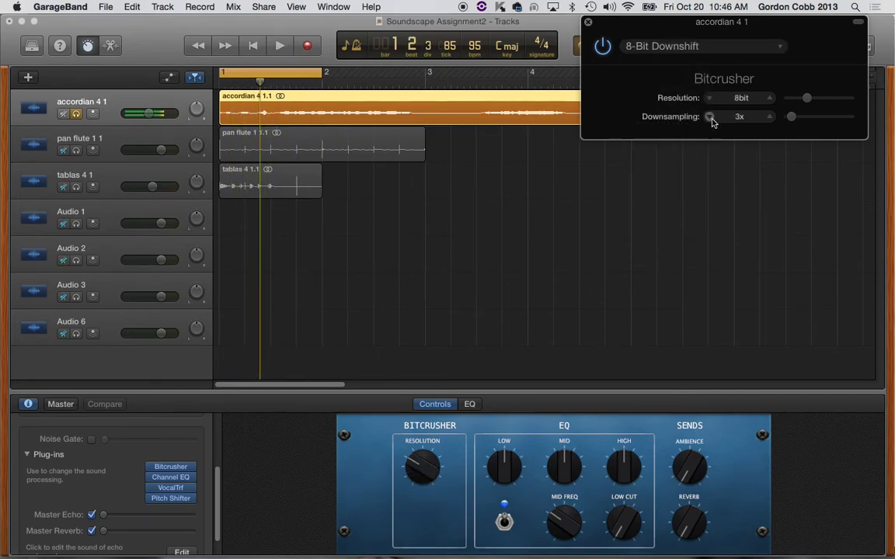
pyautogui.click(588, 22)
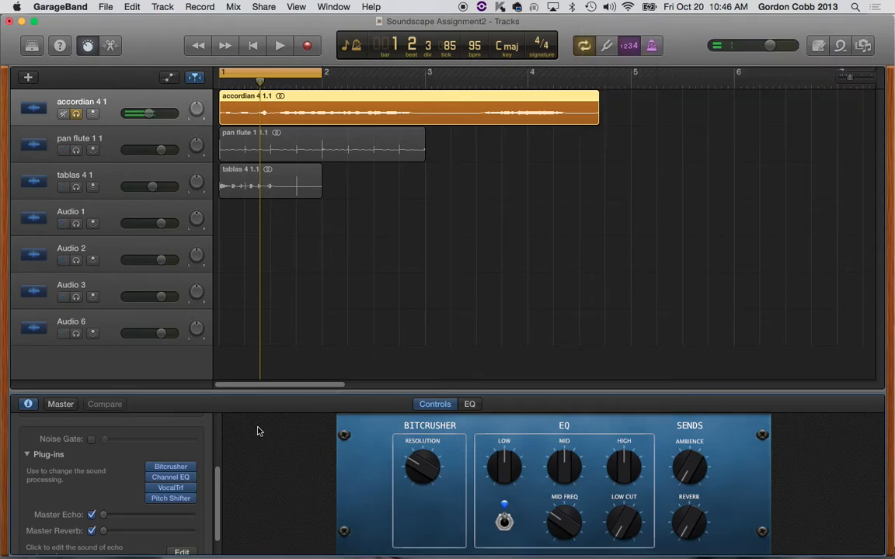
# Step: Replace the accordian track's Channel EQ plug-in with Distortion and move its window clear of the regions
pyautogui.click(187, 477)
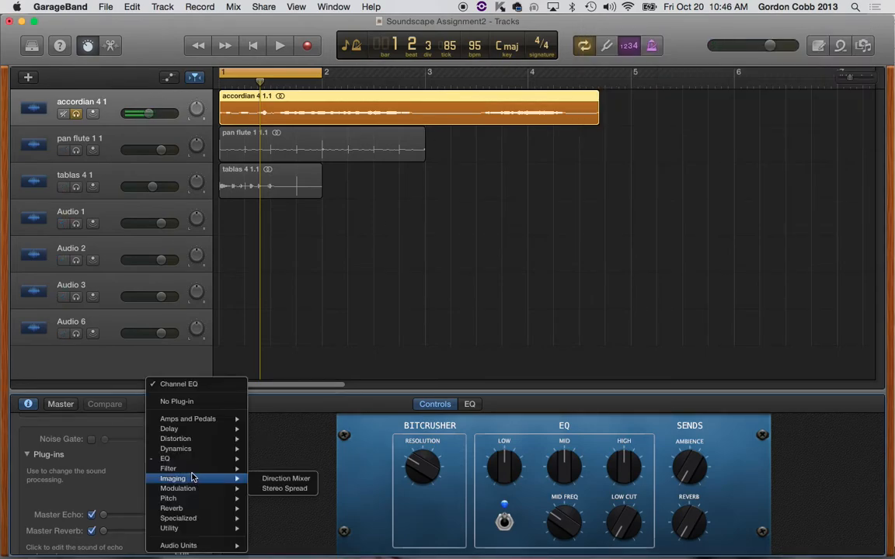
pyautogui.moveTo(200, 442)
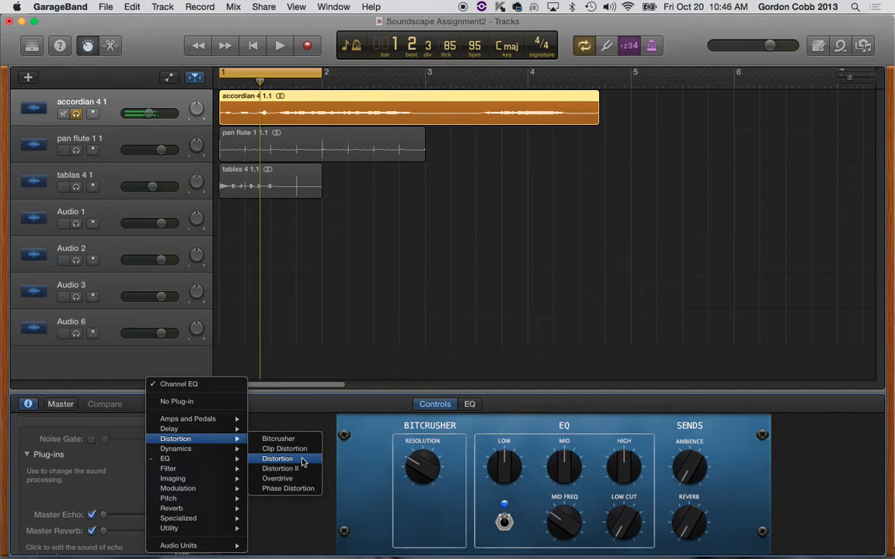
pyautogui.click(302, 462)
pyautogui.moveTo(243, 46); pyautogui.dragTo(788, 138)
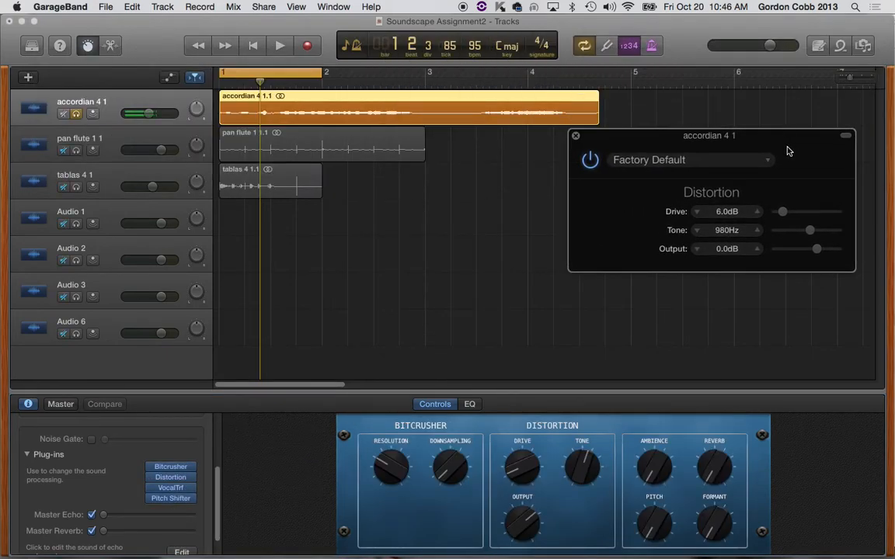
# Step: Play the looped accordian and try the Crunch Distortion preset
pyautogui.press('space')
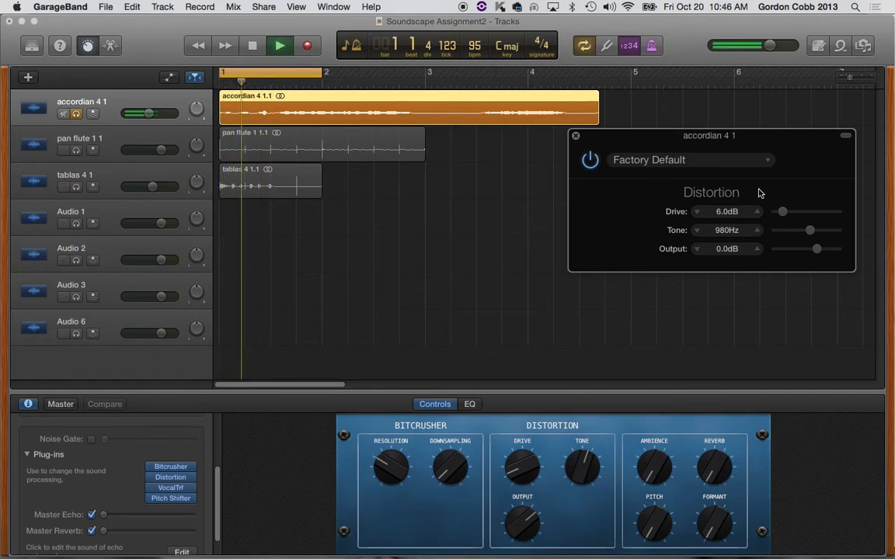
pyautogui.click(742, 166)
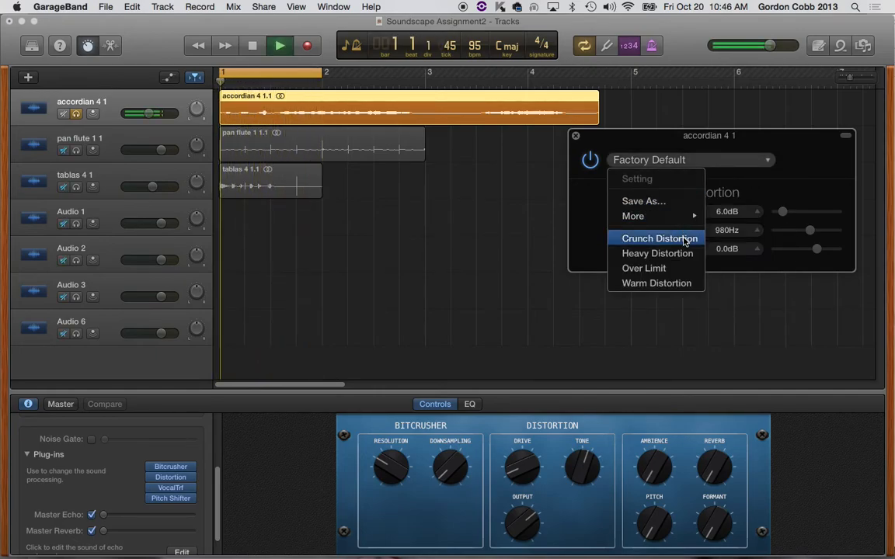
pyautogui.click(683, 240)
# Step: Load the Heavy Distortion preset, then set its drive to 10.5dB and output to 0.0dB
pyautogui.click(695, 165)
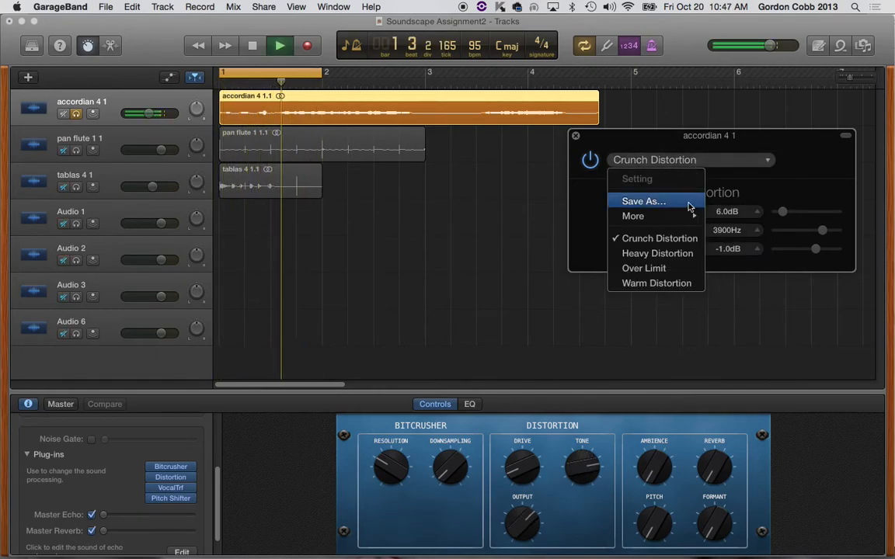
pyautogui.click(669, 257)
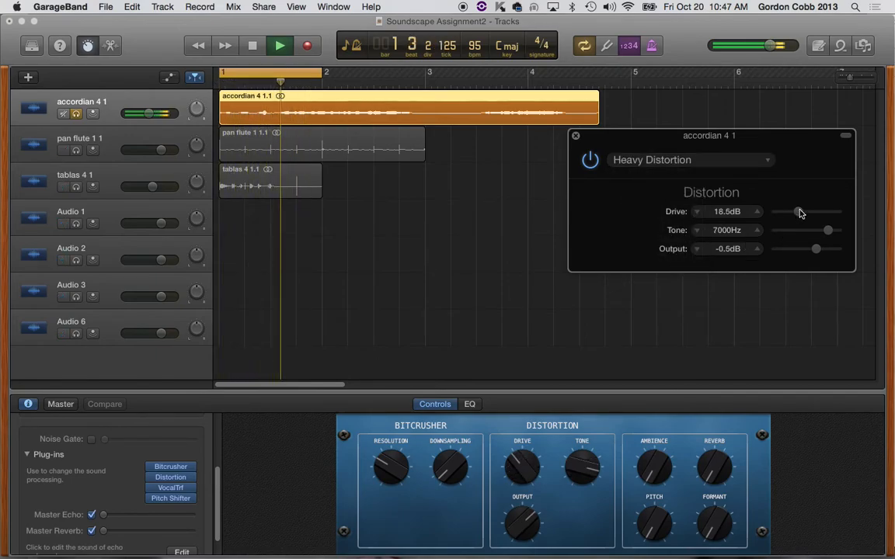
pyautogui.moveTo(793, 212); pyautogui.dragTo(789, 210)
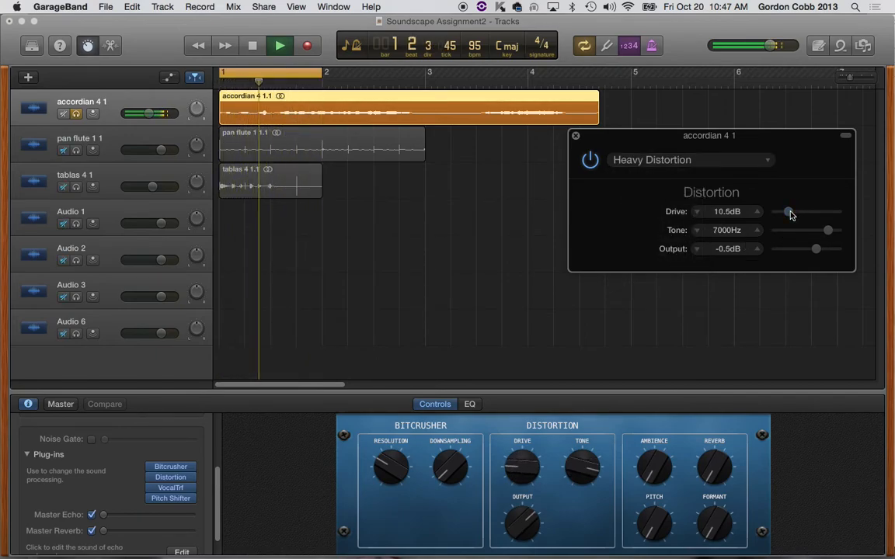
pyautogui.moveTo(815, 248)
pyautogui.mouseDown()
pyautogui.moveTo(787, 253)
pyautogui.moveTo(831, 255)
pyautogui.moveTo(797, 259)
pyautogui.moveTo(818, 251)
pyautogui.mouseUp()
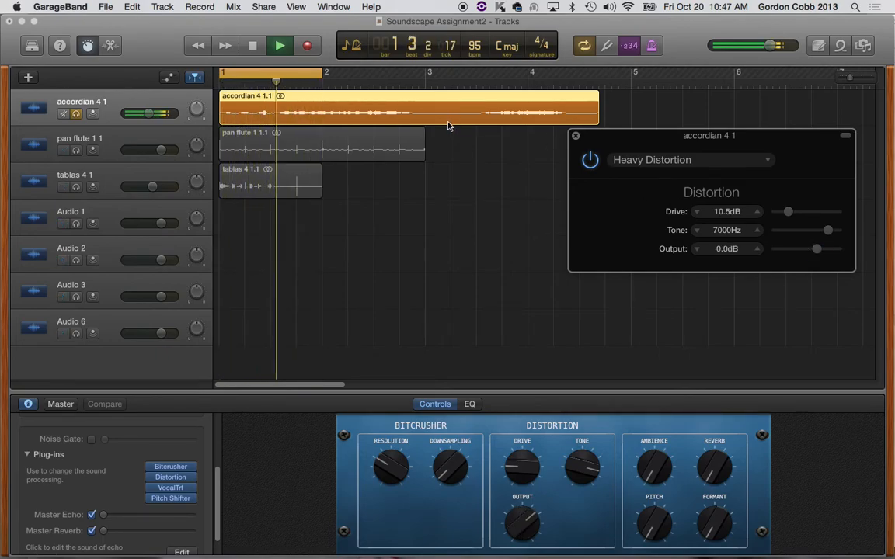
# Step: Stop playback and close the accordian track's Distortion window
pyautogui.press('space')
pyautogui.click(575, 136)
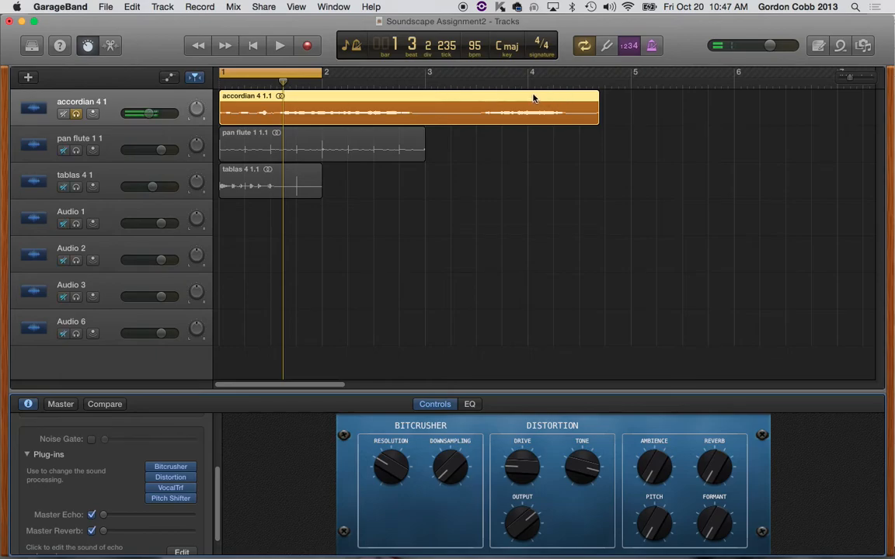
# Step: Turn off cycle looping and copy the accordian region so that further copies start at bars 5, 9 and 13
pyautogui.moveTo(851, 78); pyautogui.dragTo(844, 79)
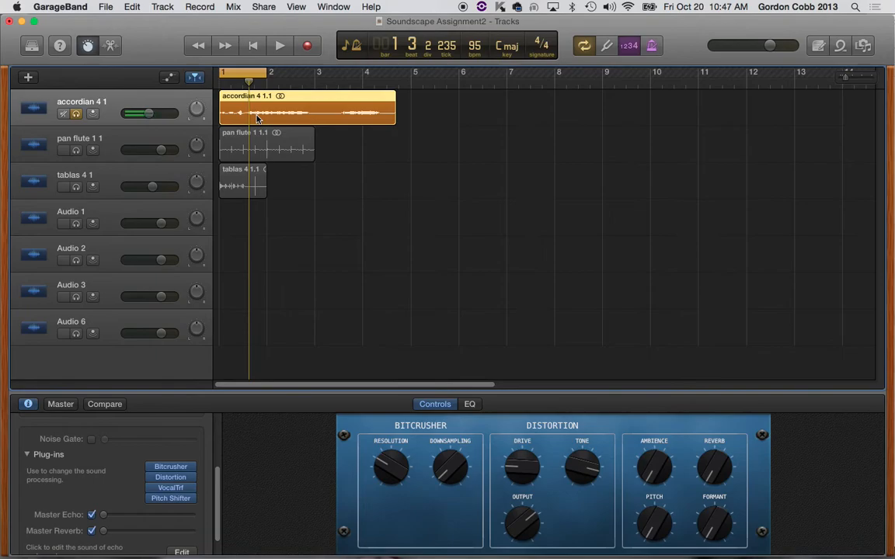
pyautogui.click(583, 46)
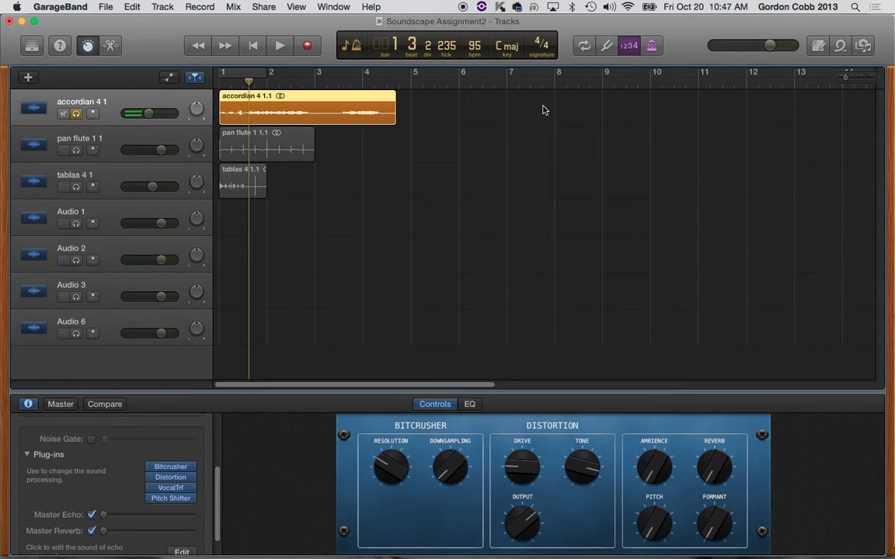
pyautogui.moveTo(310, 110); pyautogui.dragTo(503, 108)
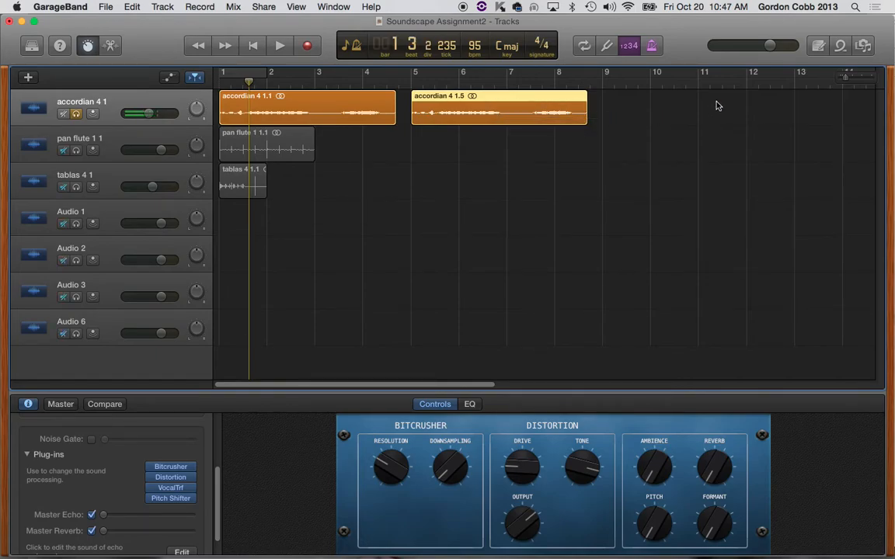
pyautogui.moveTo(651, 116)
pyautogui.mouseDown()
pyautogui.moveTo(311, 114)
pyautogui.moveTo(325, 97)
pyautogui.moveTo(661, 102)
pyautogui.mouseUp()
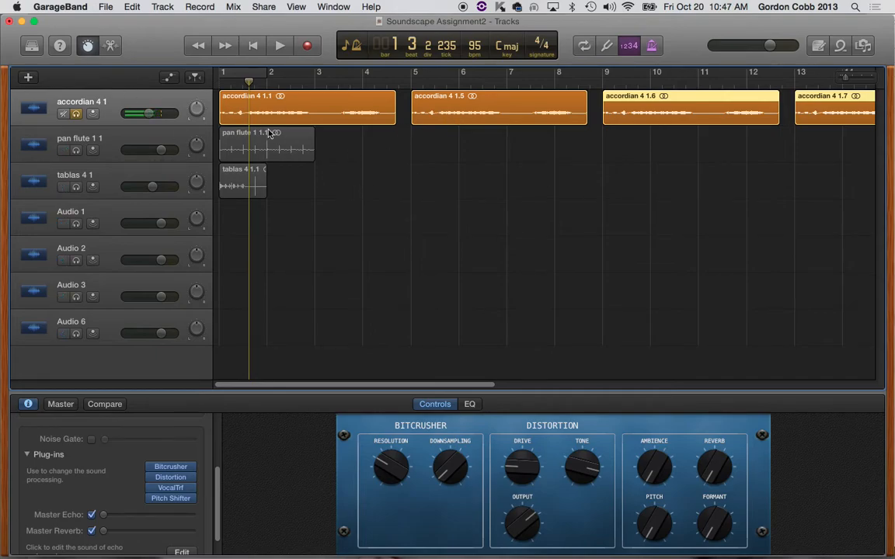
# Step: Show track automation and draw a pan curve on the accordian track that swings between opposite sides across the first three regions
pyautogui.click(168, 79)
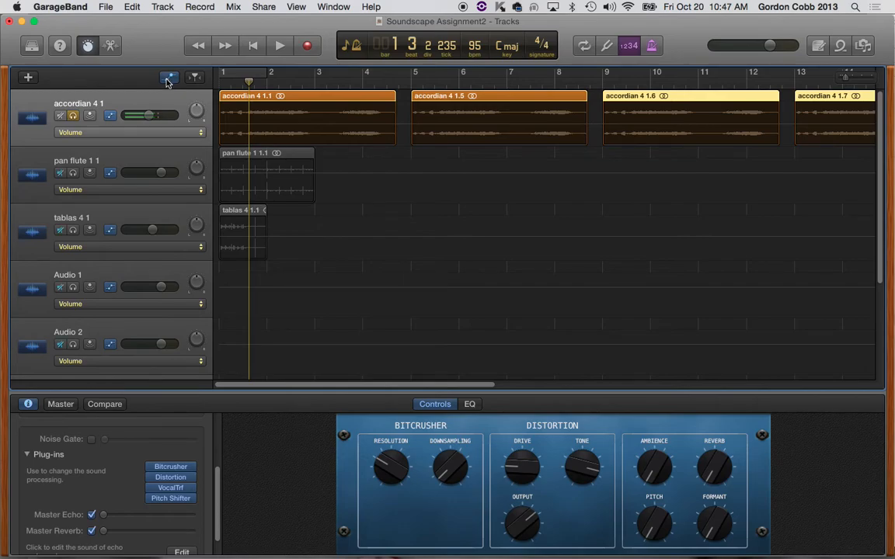
pyautogui.click(172, 134)
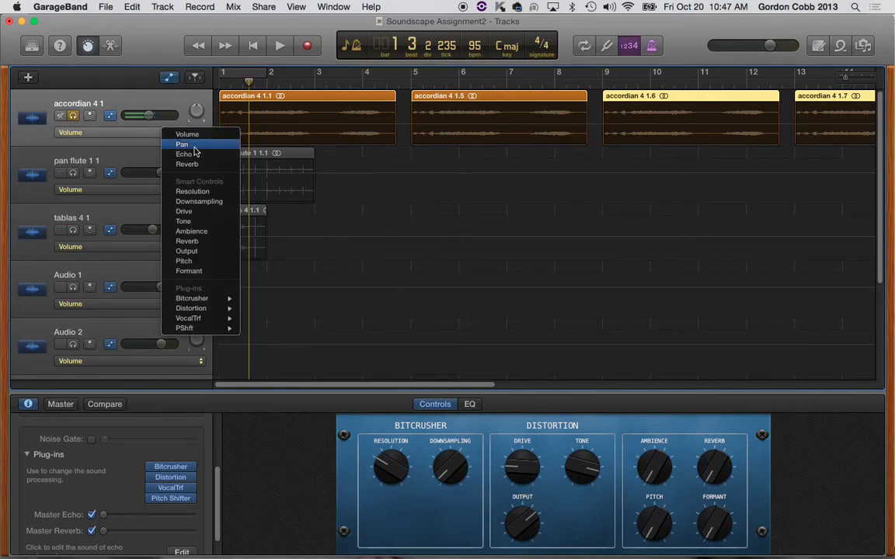
pyautogui.click(317, 123)
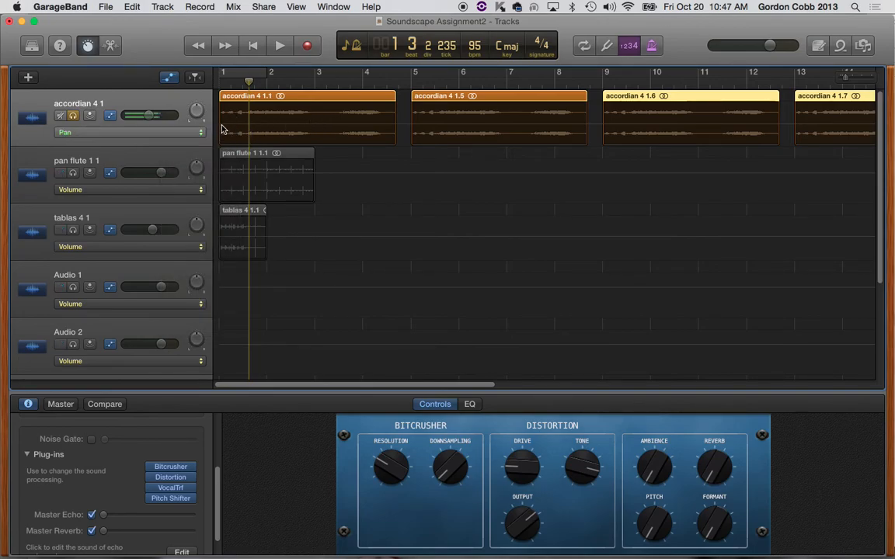
pyautogui.moveTo(219, 124); pyautogui.dragTo(220, 145)
pyautogui.moveTo(393, 150); pyautogui.dragTo(400, 80)
pyautogui.moveTo(589, 109); pyautogui.dragTo(774, 101)
pyautogui.moveTo(589, 103); pyautogui.dragTo(597, 209)
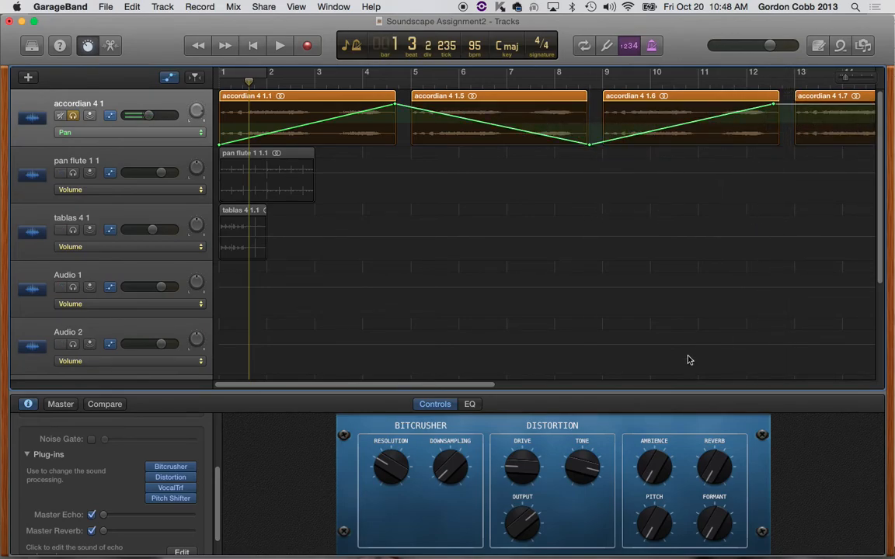
# Step: Continue the accordian pan automation across the fourth region, swinging to +63 at its end
pyautogui.moveTo(485, 390); pyautogui.dragTo(572, 386)
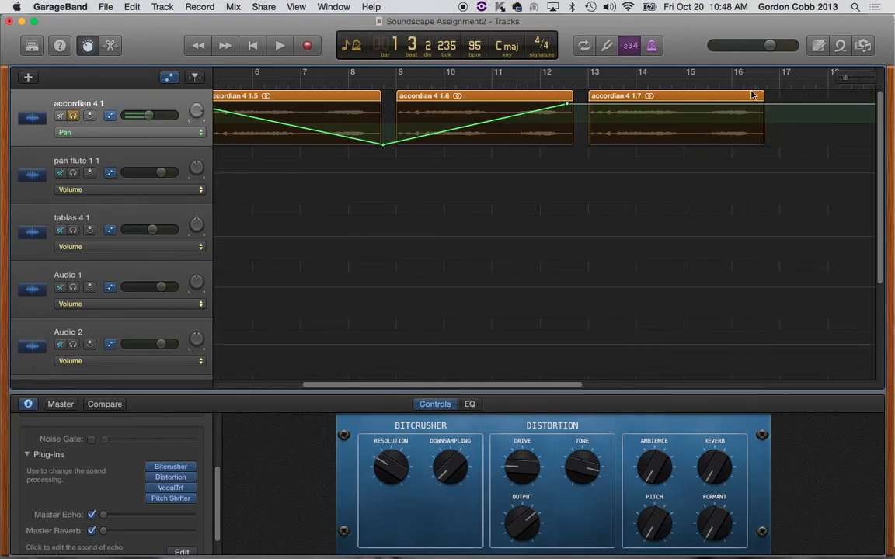
pyautogui.click(766, 104)
pyautogui.moveTo(767, 104); pyautogui.dragTo(810, 136)
pyautogui.moveTo(767, 104); pyautogui.dragTo(766, 143)
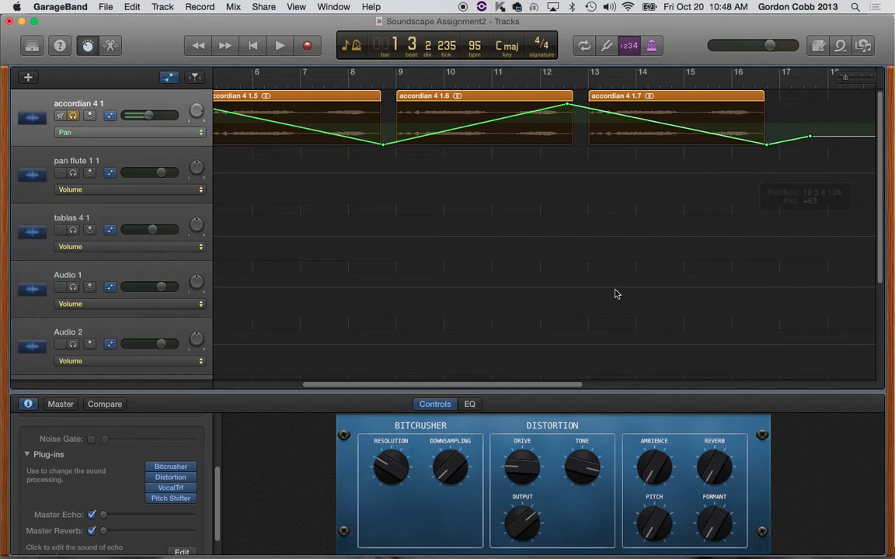
# Step: Switch the accordian track's automation to Echo and draw a steady rise from bar 1 to the start of bar 13
pyautogui.moveTo(498, 388); pyautogui.dragTo(328, 392)
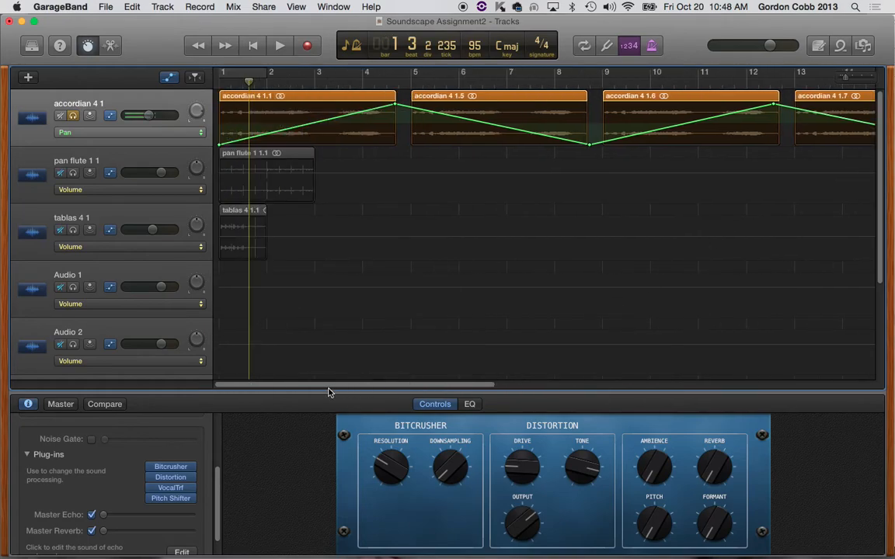
pyautogui.click(150, 132)
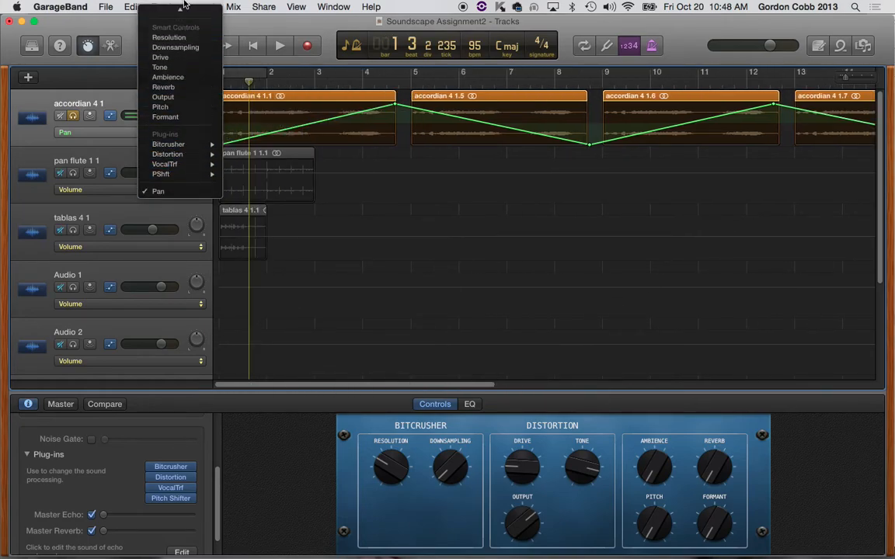
pyautogui.moveTo(184, 5)
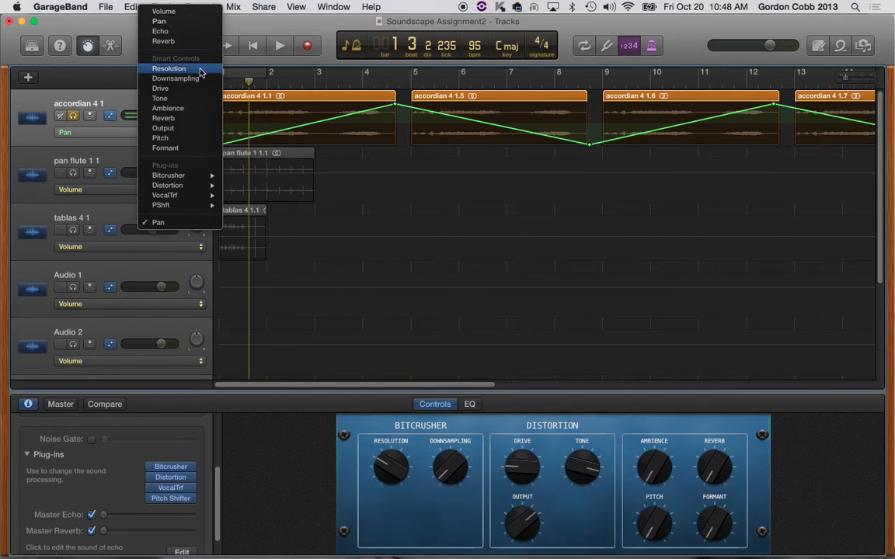
pyautogui.click(180, 32)
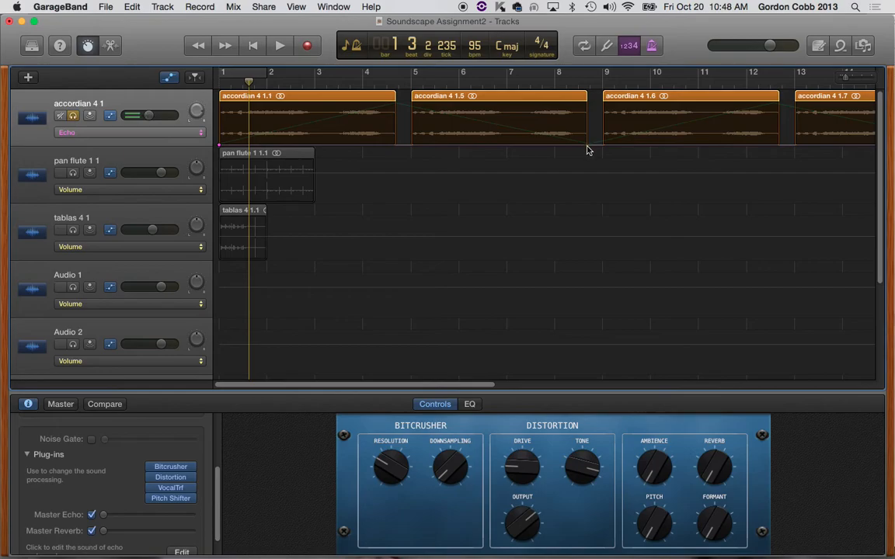
pyautogui.moveTo(587, 150); pyautogui.dragTo(797, 103)
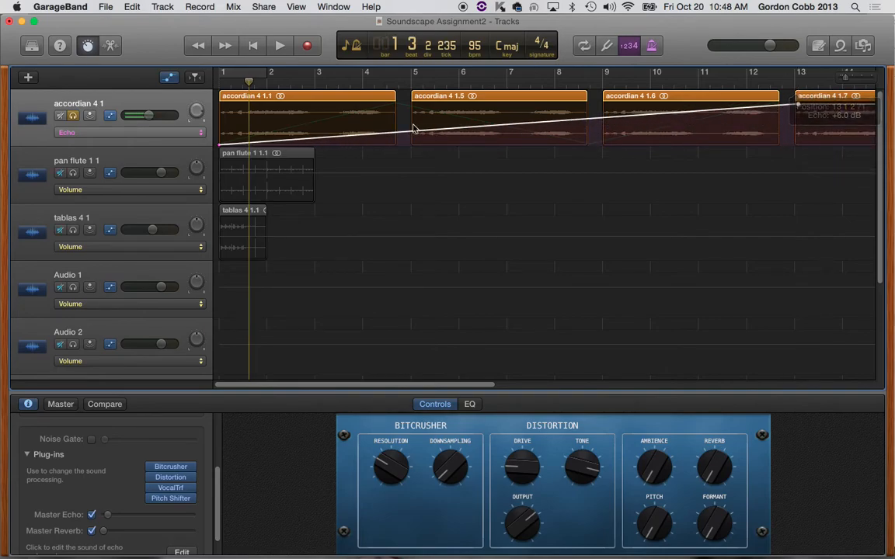
pyautogui.click(132, 134)
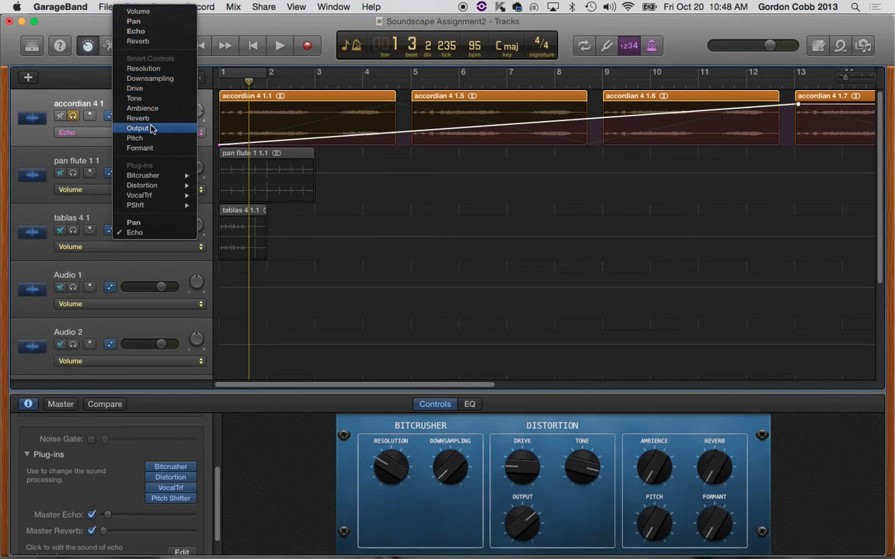
pyautogui.click(619, 24)
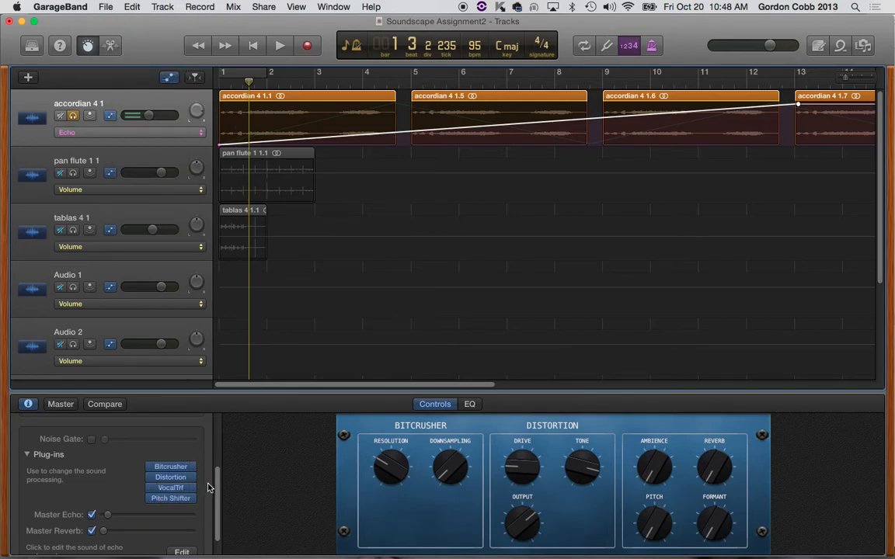
# Step: Play the automated accordian track from the beginning, then stop and return the playhead to the start
pyautogui.press('Return')
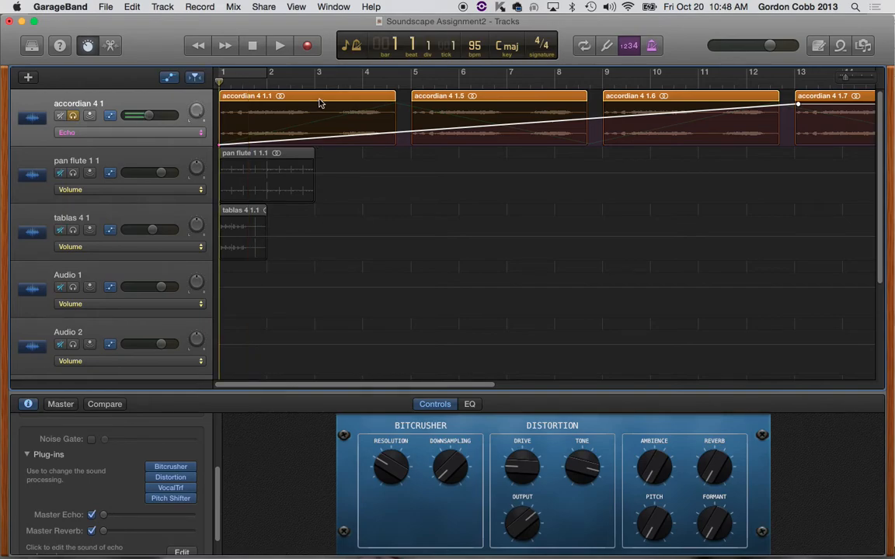
pyautogui.press('space')
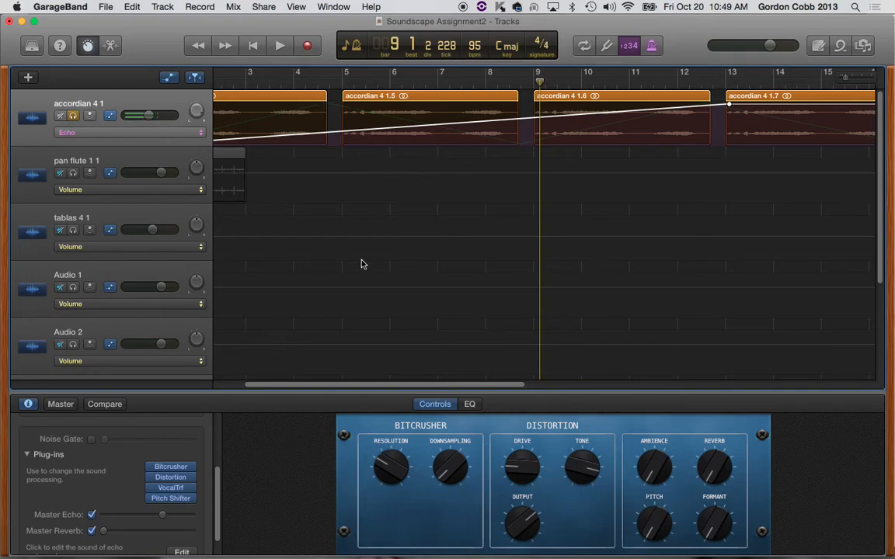
pyautogui.press('Return')
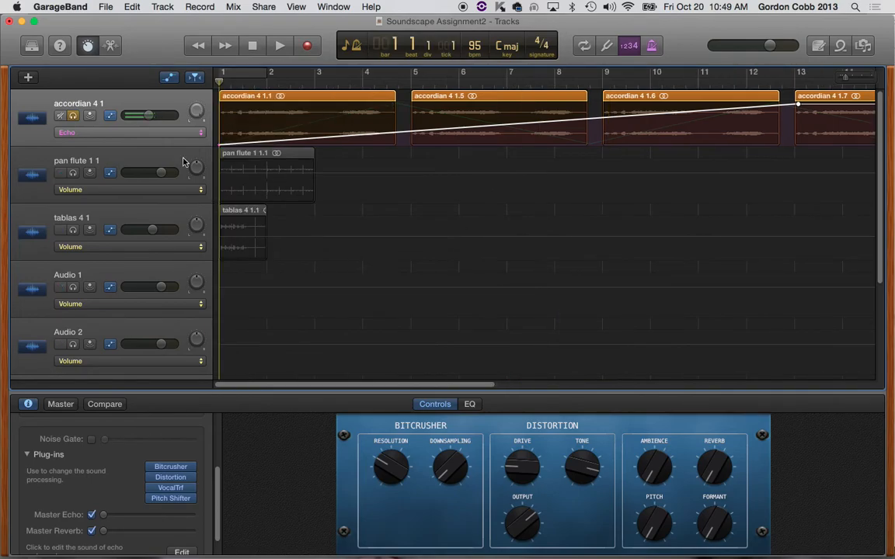
# Step: Select the pan flute track and solo it instead of the accordian track
pyautogui.click(120, 162)
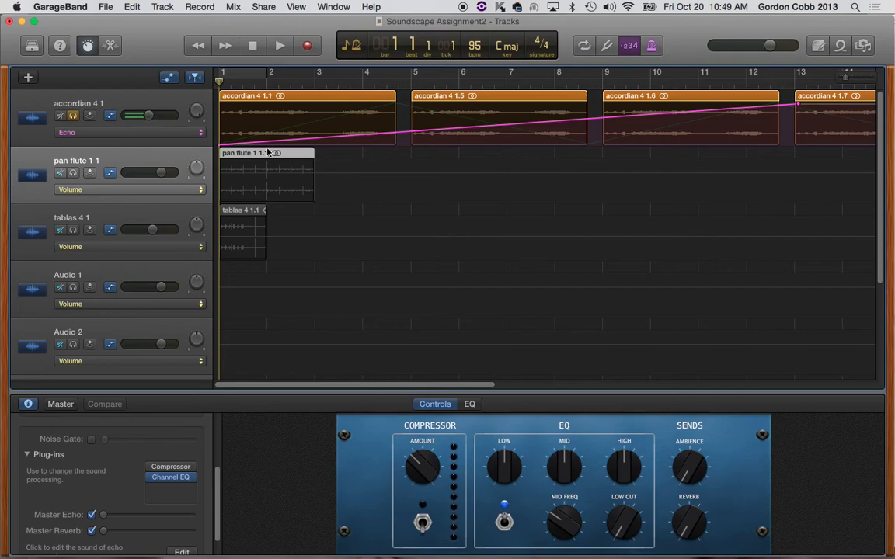
pyautogui.click(70, 116)
pyautogui.click(73, 174)
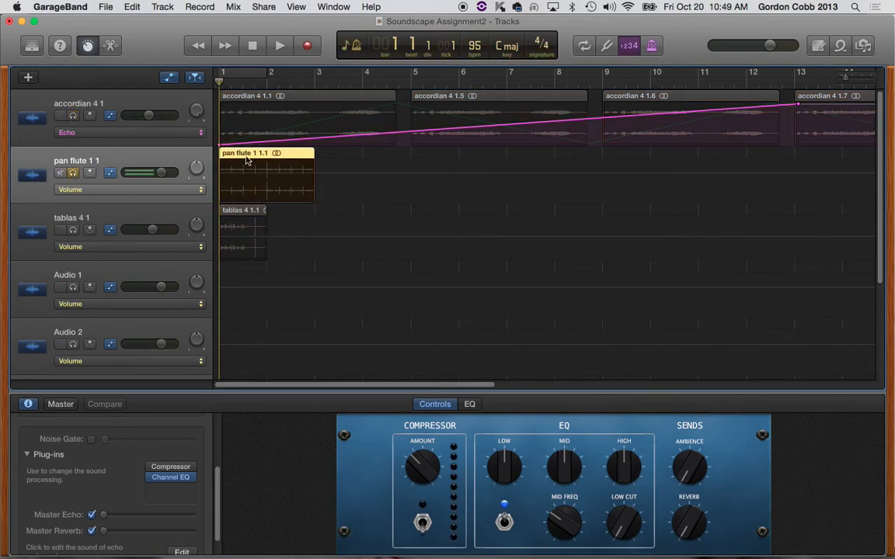
# Step: Copy the pan flute region back to back every two bars past bar 13, hiding the track automation
pyautogui.moveTo(247, 159); pyautogui.dragTo(344, 159)
pyautogui.click(461, 162)
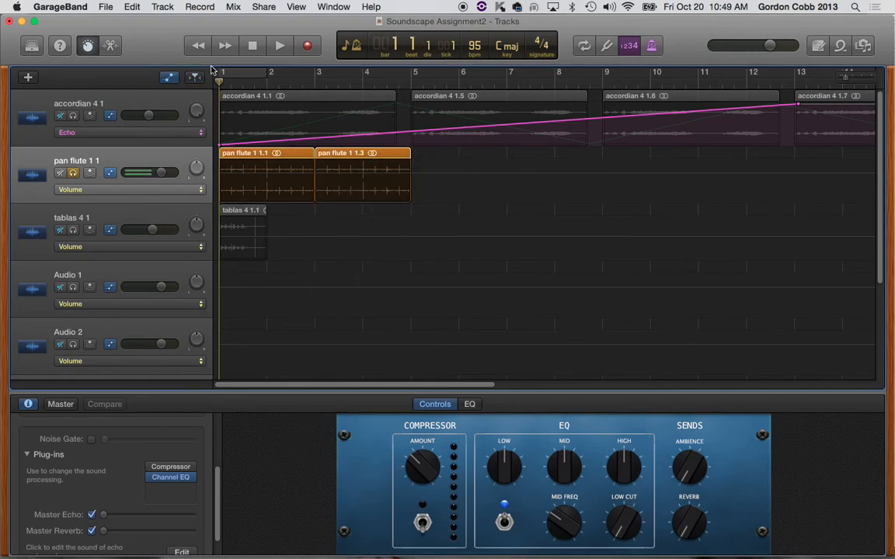
pyautogui.click(169, 78)
pyautogui.click(360, 146)
pyautogui.keyDown('shift'); pyautogui.click(262, 146); pyautogui.keyUp('shift')
pyautogui.moveTo(375, 143); pyautogui.dragTo(459, 136)
pyautogui.moveTo(636, 136); pyautogui.dragTo(654, 144)
pyautogui.click(142, 138)
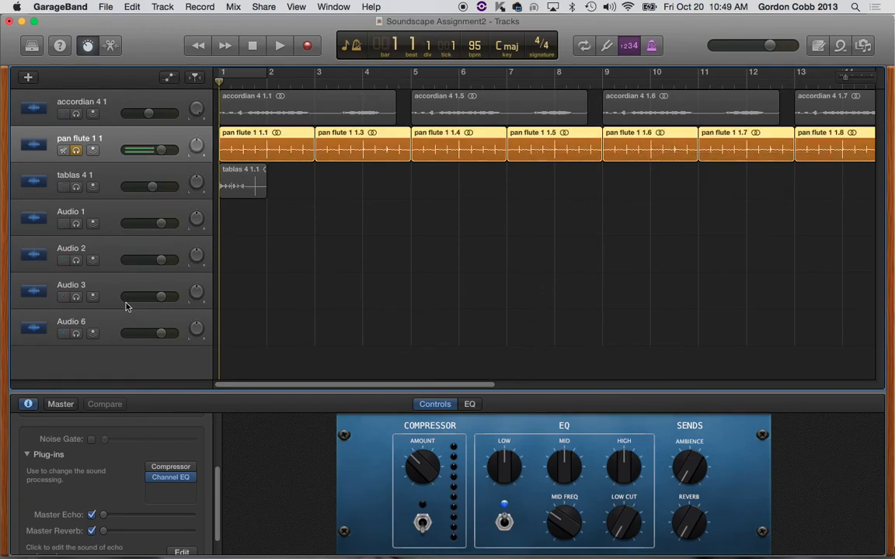
# Step: Add the AutoFilter plug-in to the pan flute track's empty slot and move its window away from the track headers
pyautogui.click(177, 487)
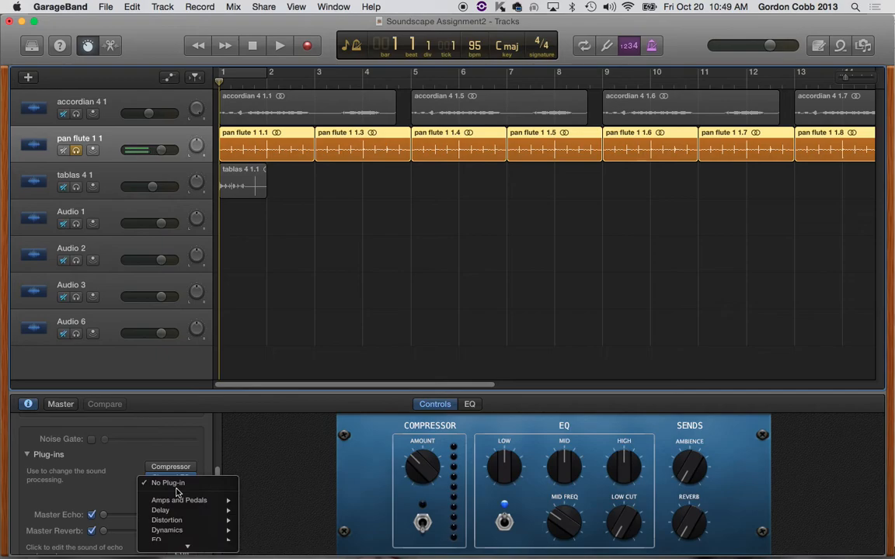
pyautogui.moveTo(205, 526)
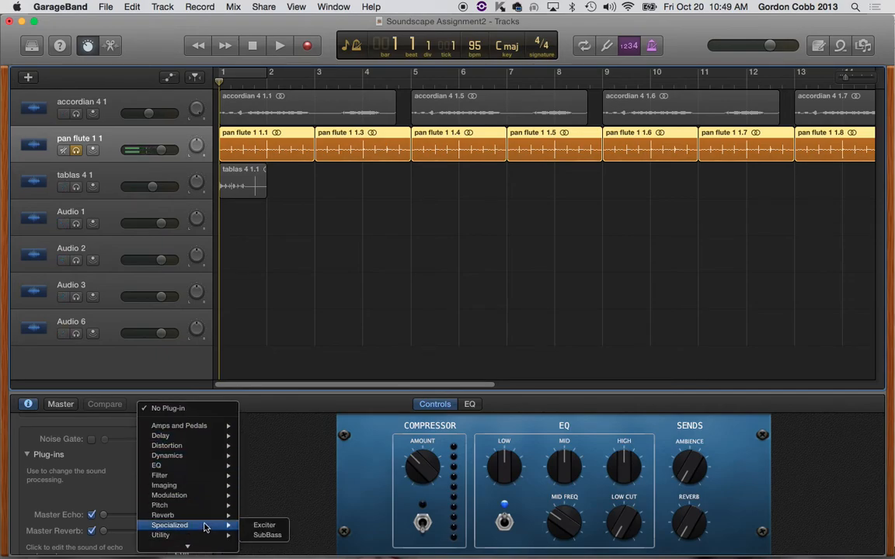
pyautogui.moveTo(198, 477)
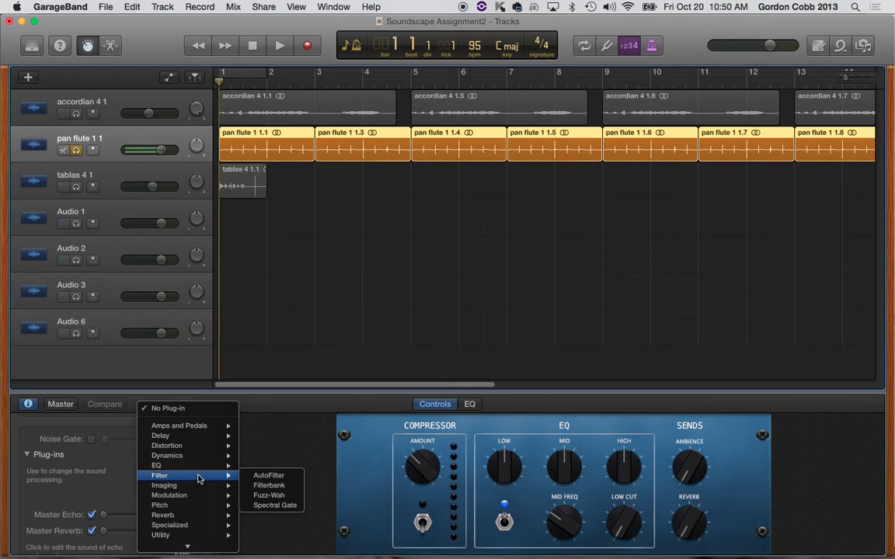
pyautogui.click(269, 475)
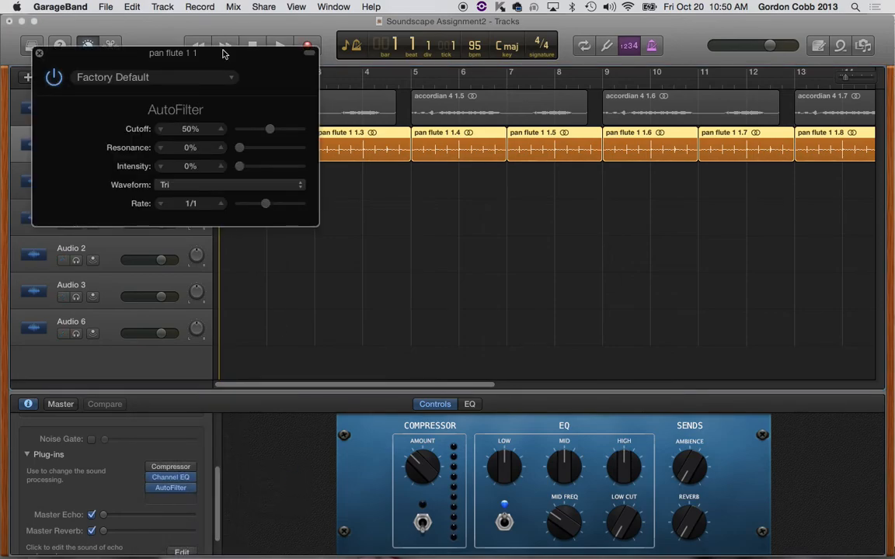
pyautogui.moveTo(197, 61); pyautogui.dragTo(753, 17)
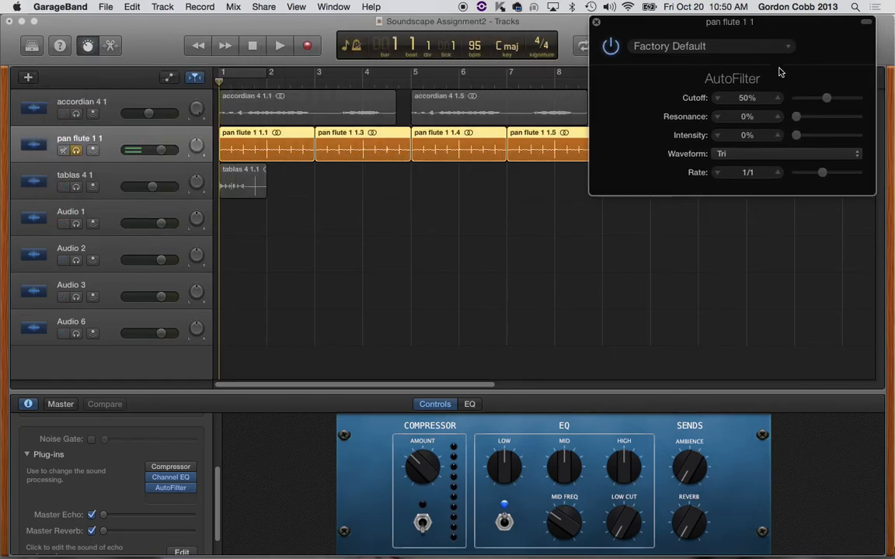
# Step: Load AutoFilter's Rising High Pass preset and play the pan flute track with it
pyautogui.click(752, 50)
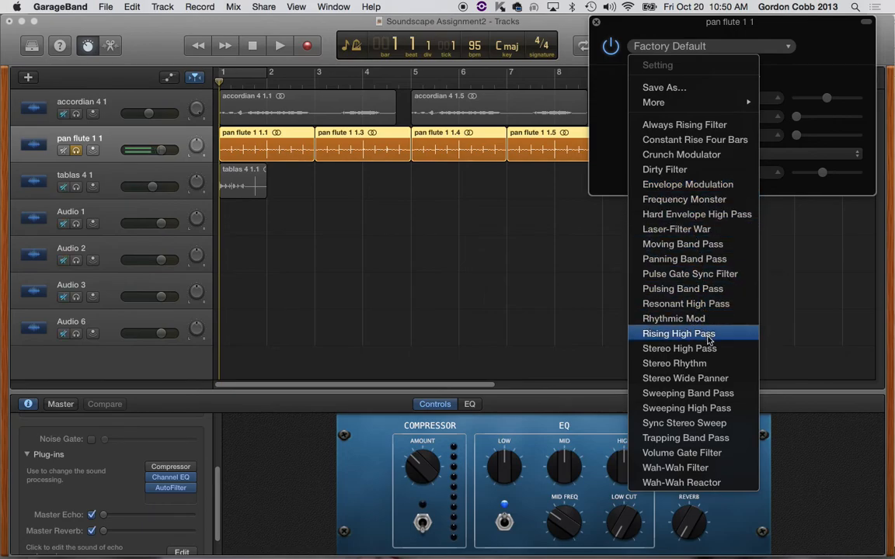
pyautogui.click(344, 164)
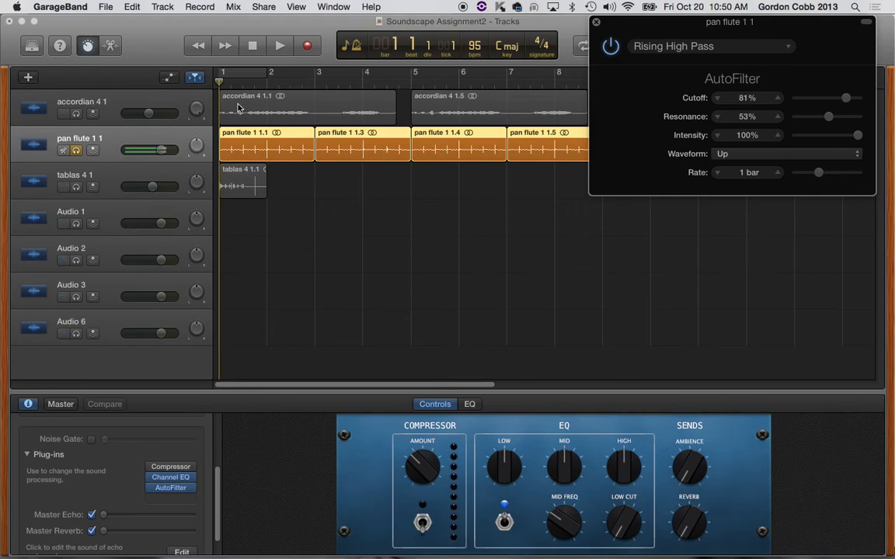
pyautogui.press('space')
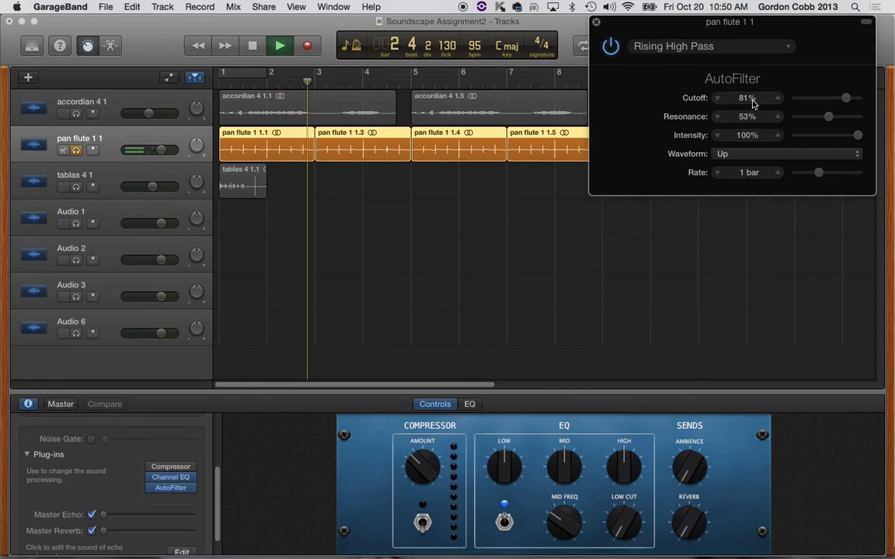
# Step: Raise AutoFilter's cutoff and resonance to 100% and set its rate to 1/1t while the pan flute plays
pyautogui.moveTo(843, 96); pyautogui.dragTo(862, 137)
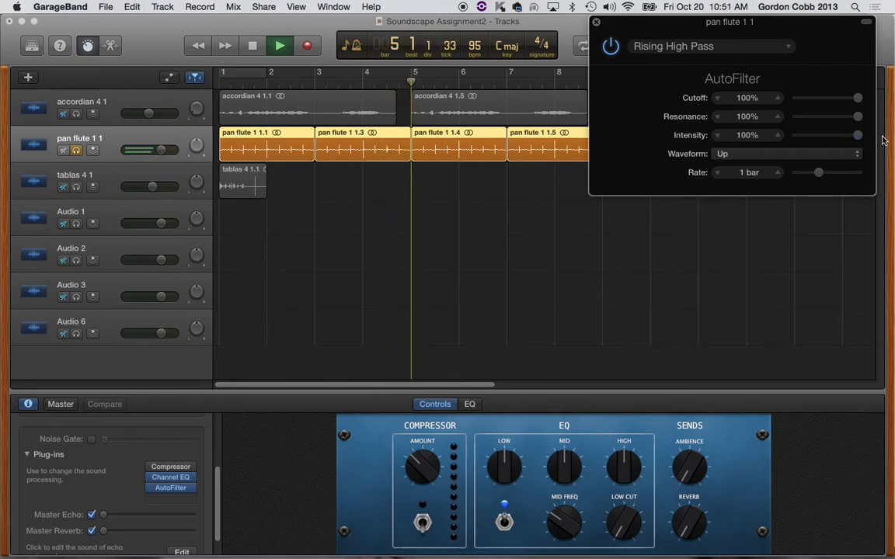
pyautogui.click(762, 176)
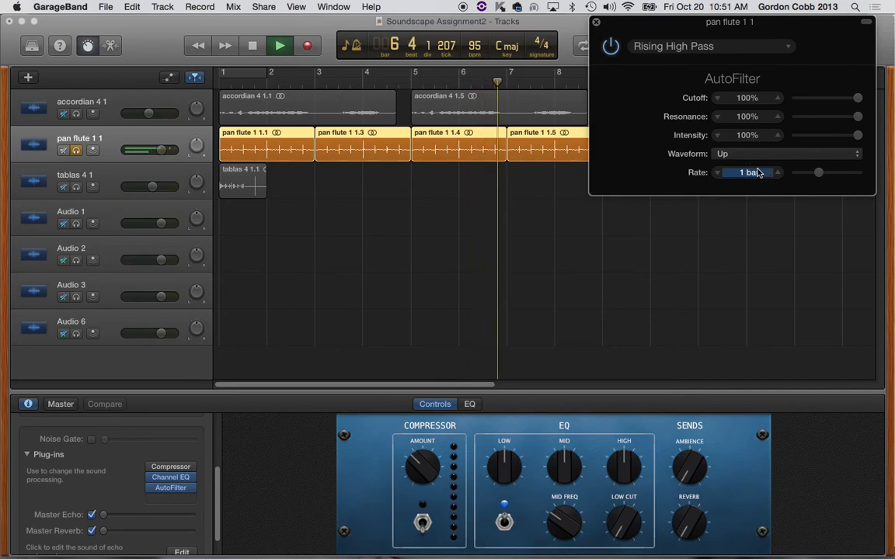
pyautogui.click(777, 172)
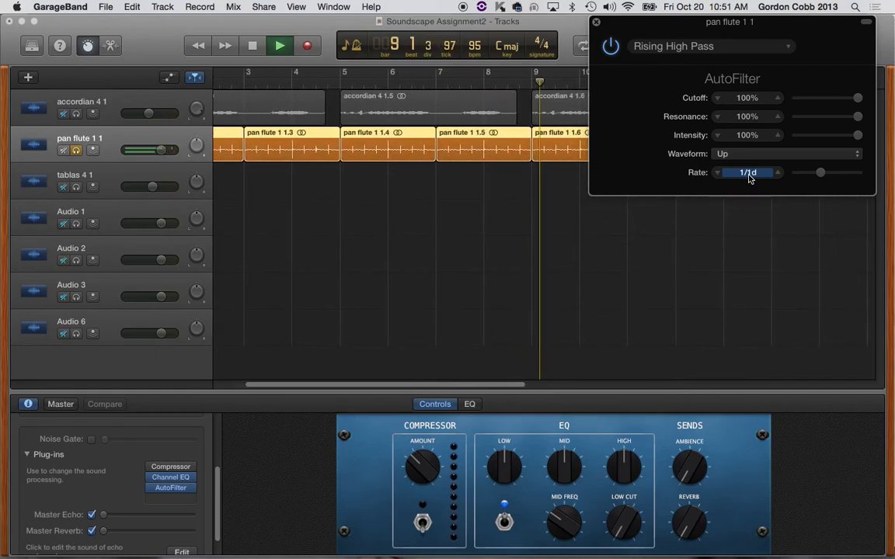
pyautogui.moveTo(820, 175); pyautogui.dragTo(824, 174)
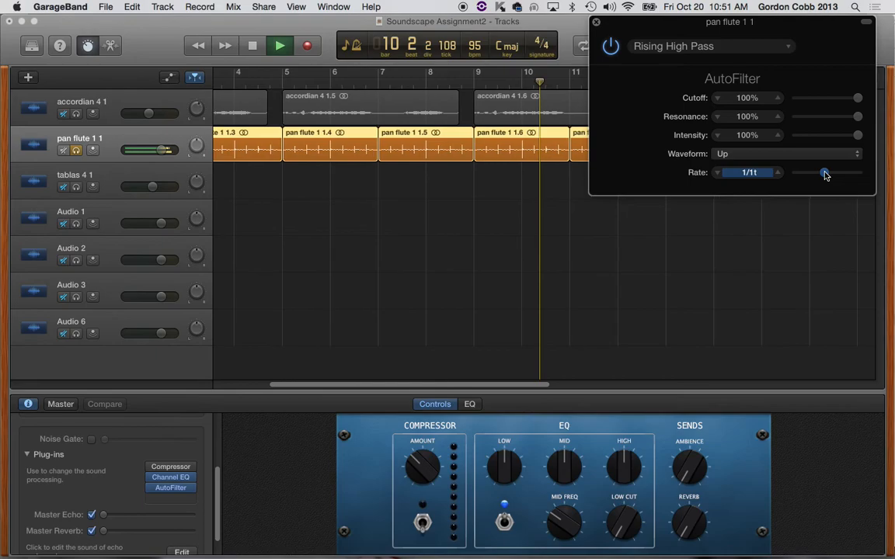
# Step: Try AutoFilter's Tri waveform with the rate set to 1/2
pyautogui.click(780, 159)
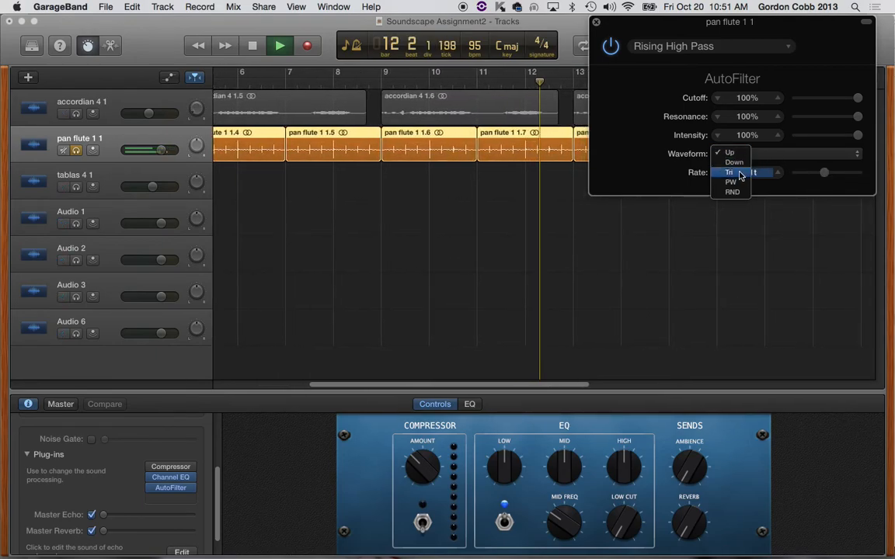
pyautogui.click(739, 172)
pyautogui.moveTo(825, 174); pyautogui.dragTo(830, 175)
# Step: Try AutoFilter's PW and RND waveforms on the playing pan flute, and return to Tri
pyautogui.click(800, 157)
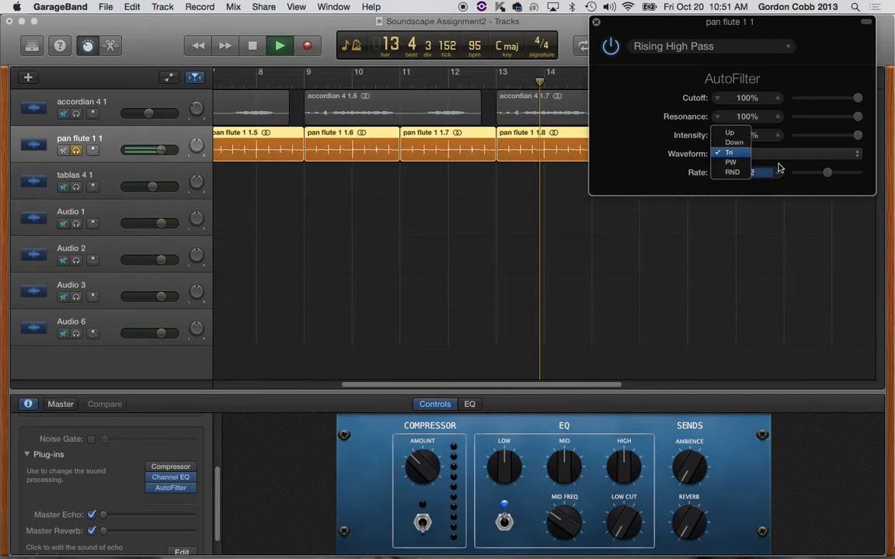
pyautogui.click(732, 164)
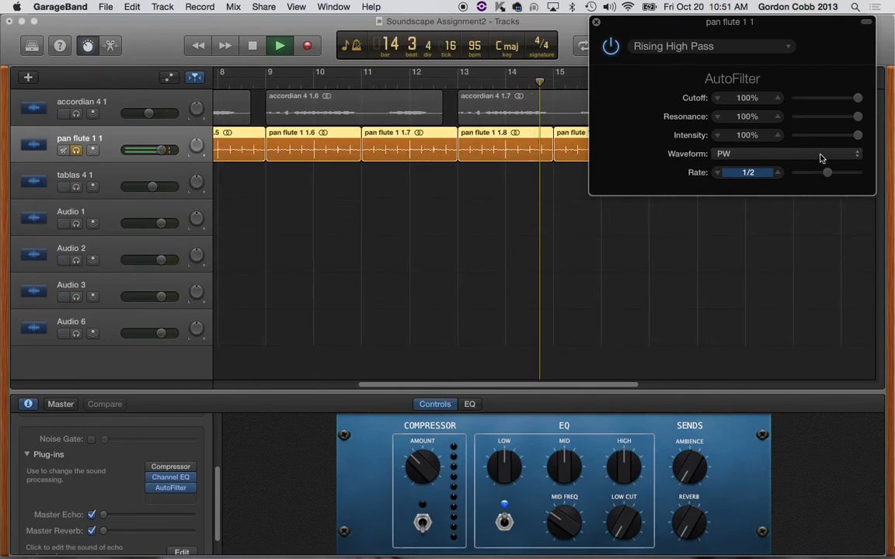
pyautogui.click(820, 156)
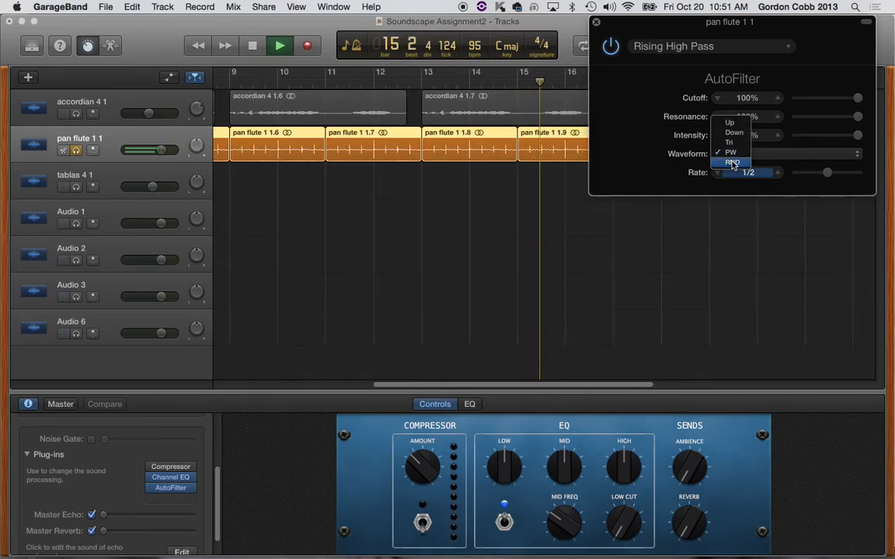
pyautogui.click(732, 163)
pyautogui.click(808, 154)
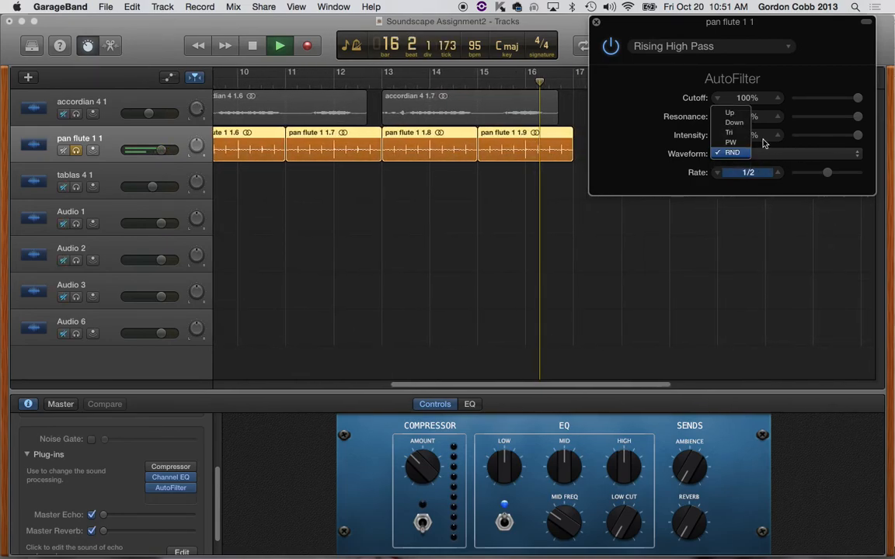
pyautogui.click(731, 132)
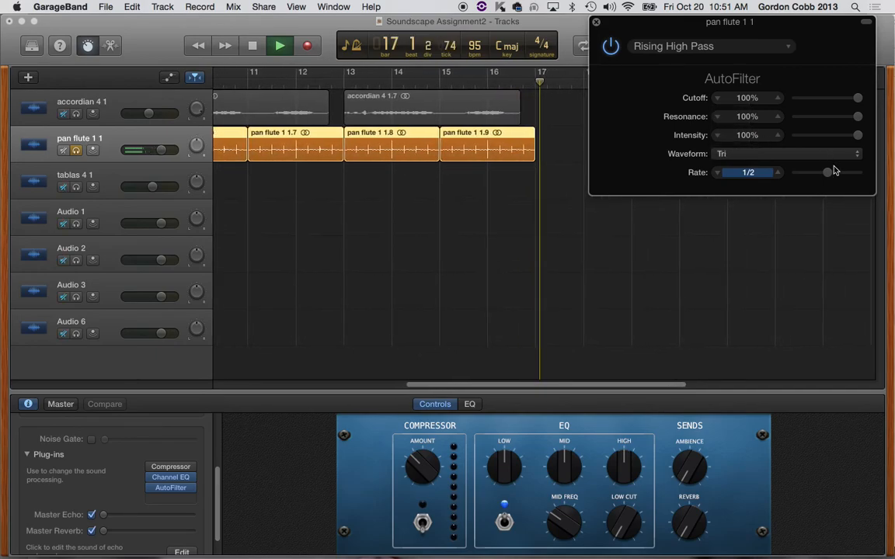
# Step: Set AutoFilter's rate to DC and play the pan flute track again from the start
pyautogui.press('Left')
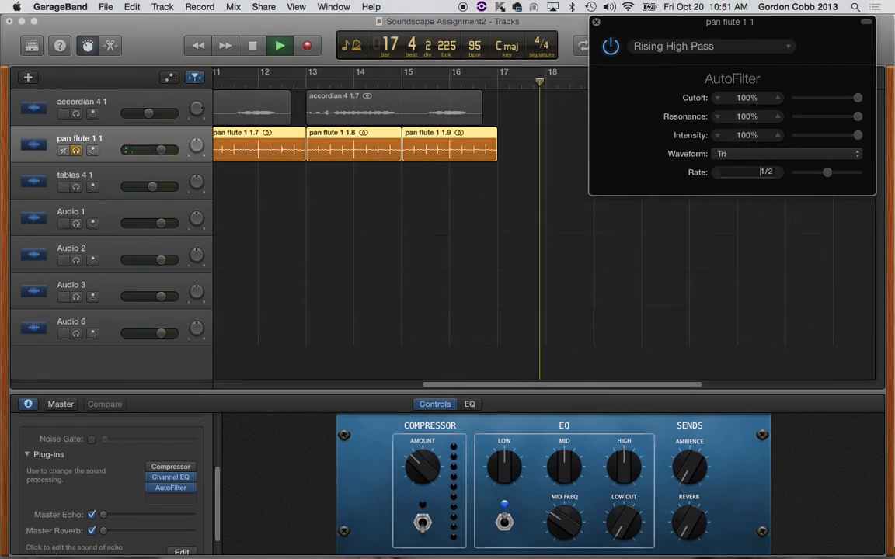
pyautogui.press('Return')
pyautogui.press('space')
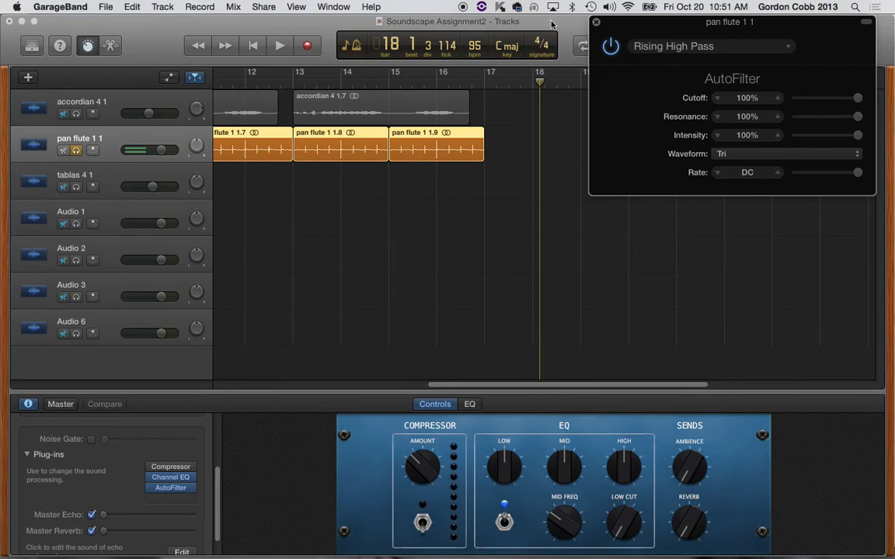
pyautogui.press('Return')
pyautogui.press('space')
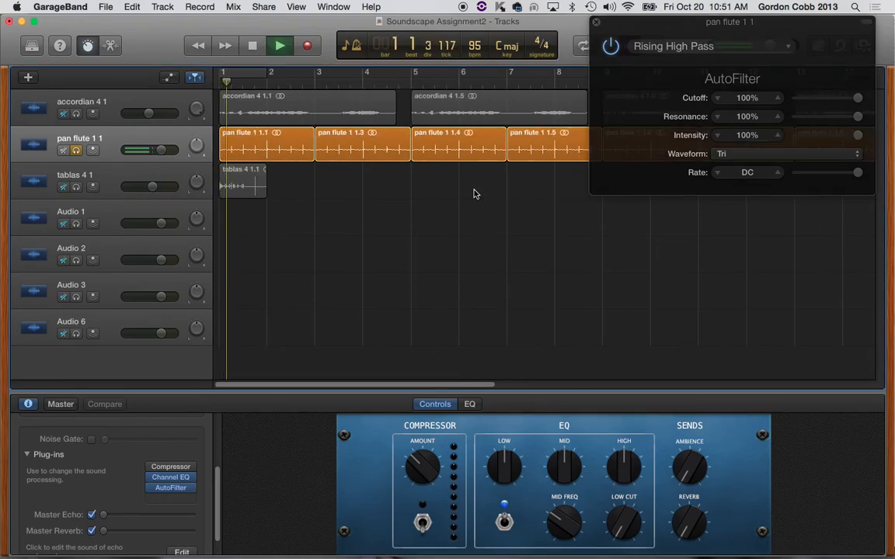
# Step: Set AutoFilter's waveform to Up, stop playback and close the plug-in window
pyautogui.click(783, 154)
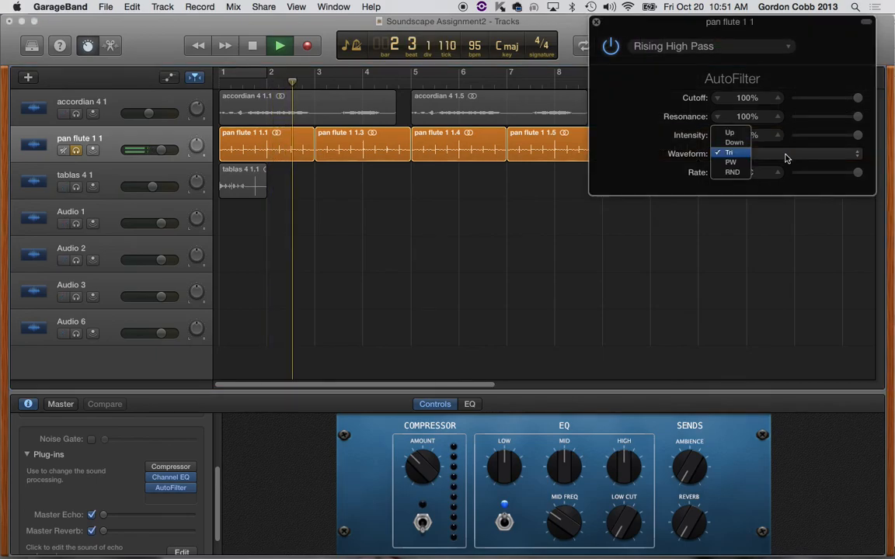
pyautogui.click(730, 133)
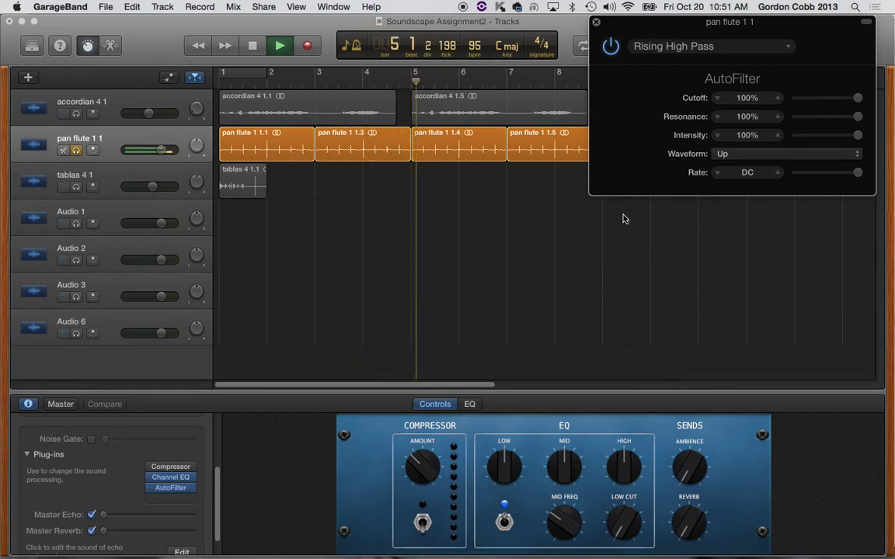
pyautogui.press('space')
pyautogui.click(597, 24)
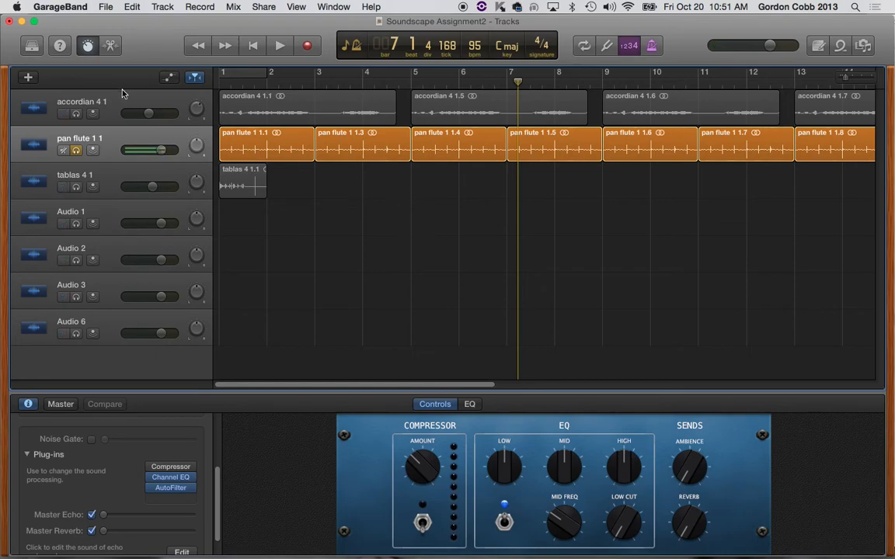
# Step: Raise the pan flute's Master Reverb to maximum and Master Echo to about halfway during playback from the start, and unsolo the track
pyautogui.click(172, 140)
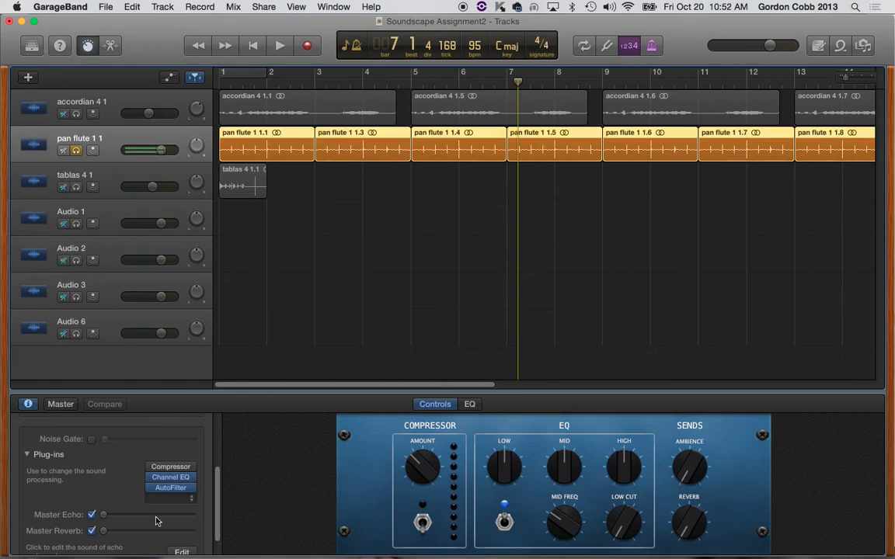
pyautogui.scroll(-2, 121, 488)
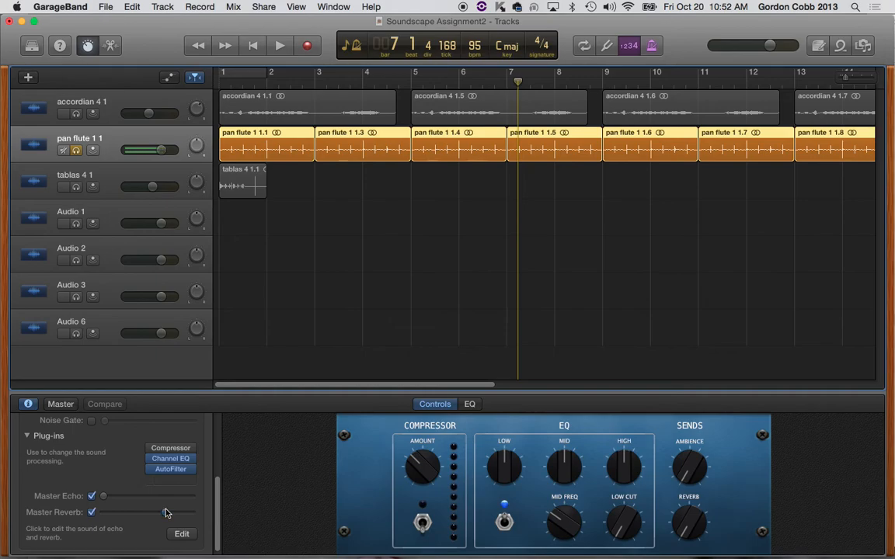
pyautogui.press('Return')
pyautogui.press('space')
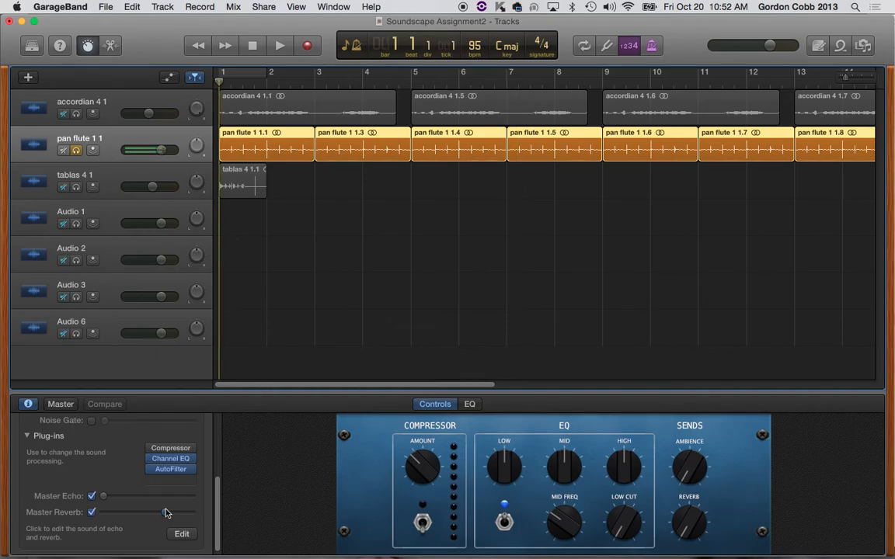
pyautogui.press('space')
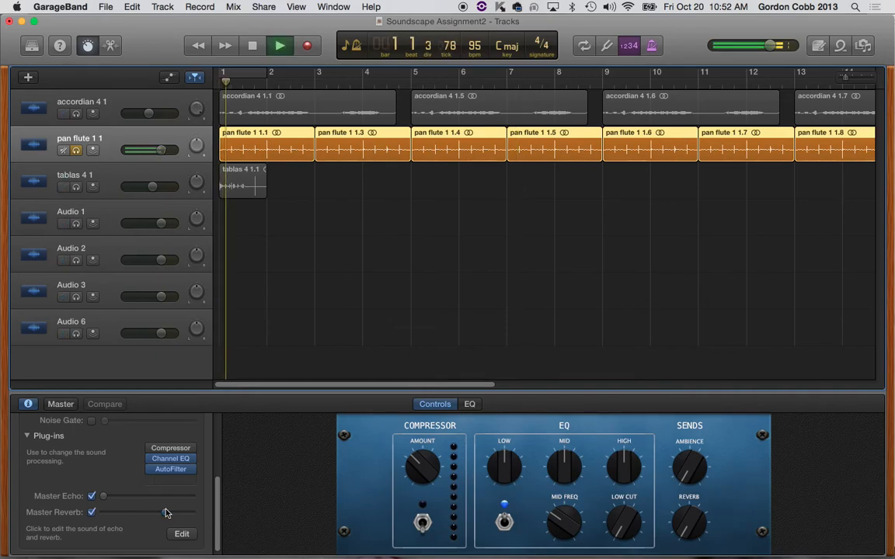
pyautogui.moveTo(166, 515); pyautogui.dragTo(190, 514)
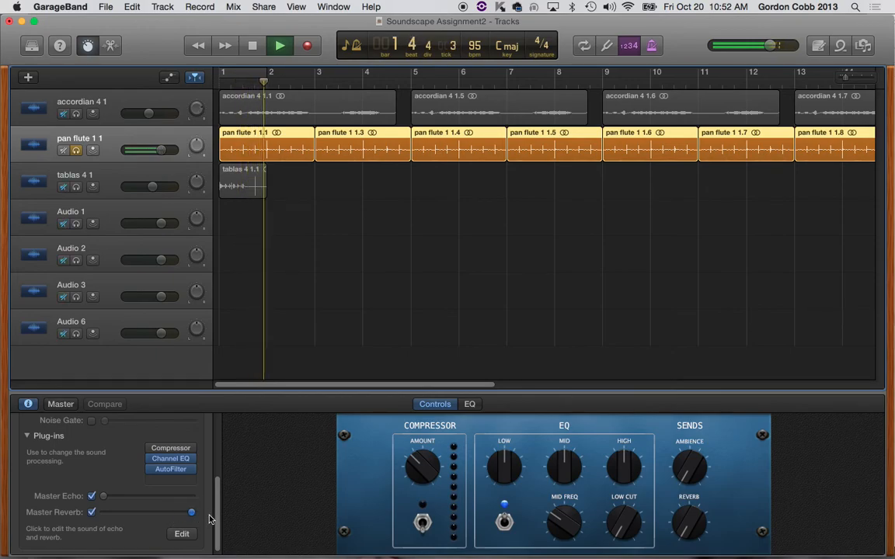
pyautogui.moveTo(103, 496); pyautogui.dragTo(144, 500)
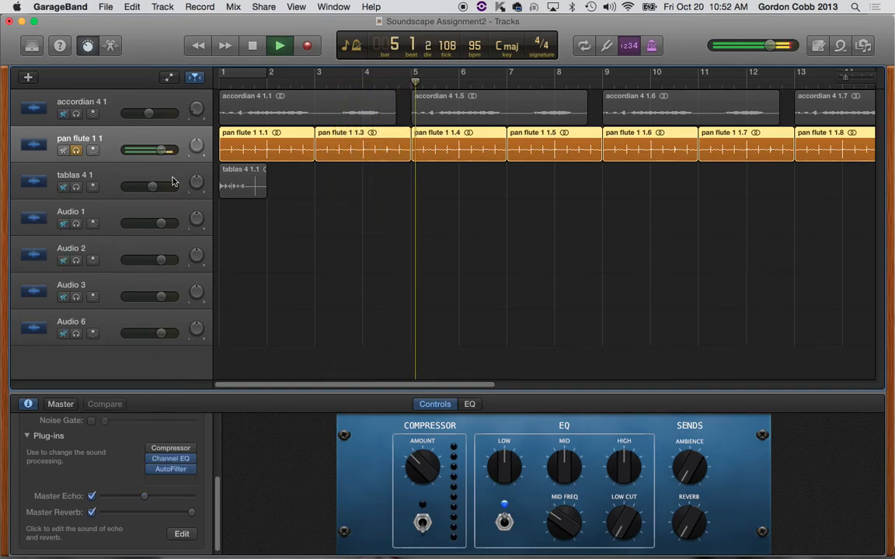
pyautogui.press('space')
pyautogui.click(76, 151)
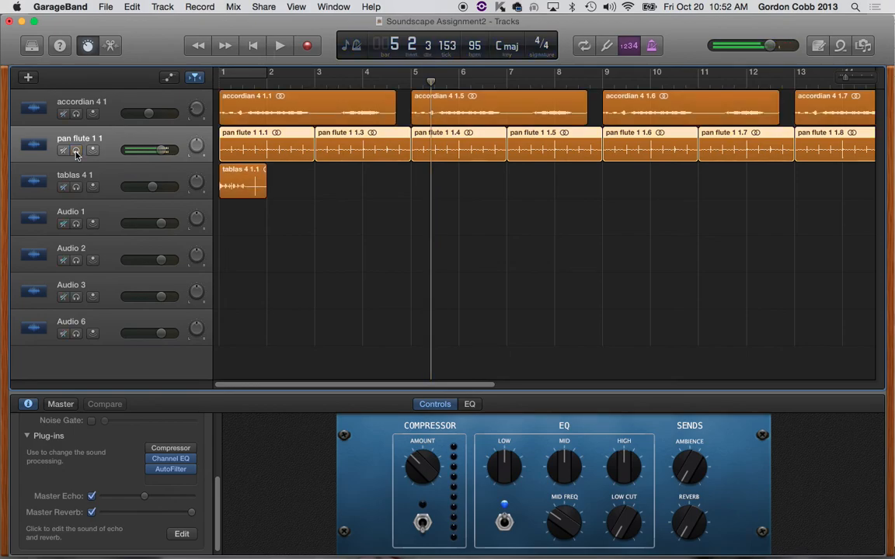
# Step: Copy the one-bar tablas region back to back along its track past bar 13
pyautogui.click(262, 192)
pyautogui.moveTo(239, 184); pyautogui.dragTo(286, 184)
pyautogui.moveTo(296, 176); pyautogui.dragTo(393, 184)
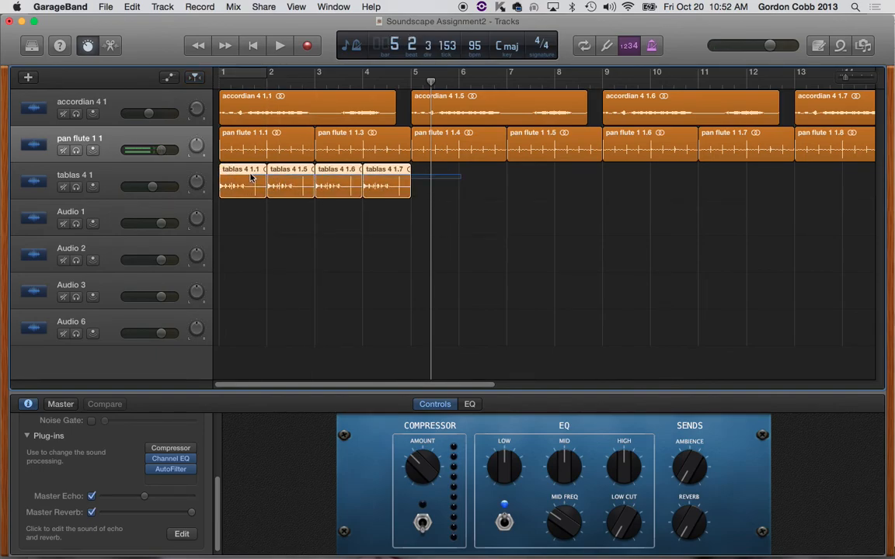
pyautogui.moveTo(235, 180); pyautogui.dragTo(432, 179)
pyautogui.moveTo(235, 178); pyautogui.dragTo(618, 172)
pyautogui.click(595, 243)
# Step: Play the accordian, pan flute and tablas tracks together from the start, and stop playback
pyautogui.press('Return')
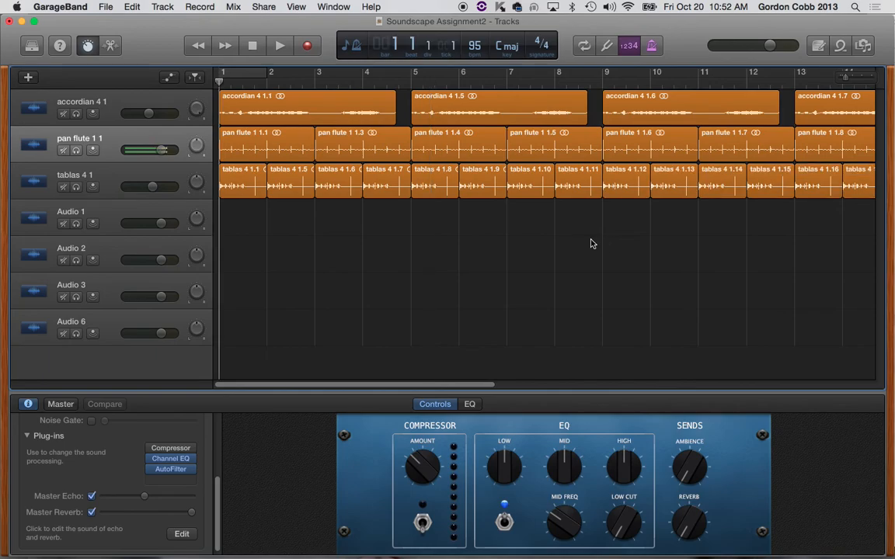
pyautogui.press('space')
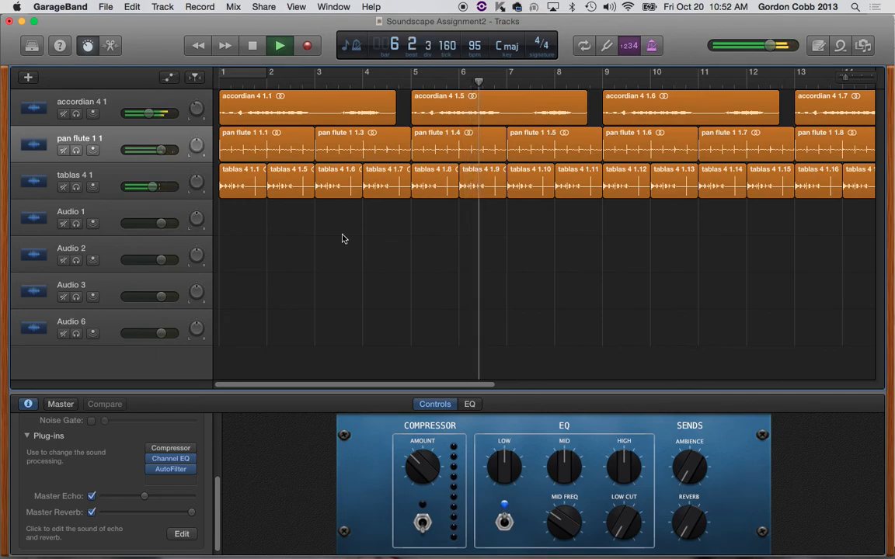
pyautogui.press('space')
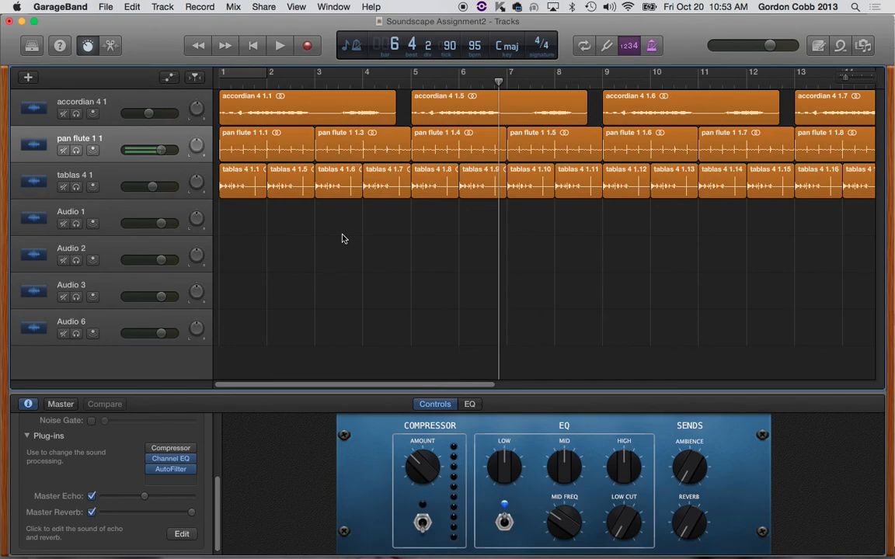
pyautogui.click(172, 479)
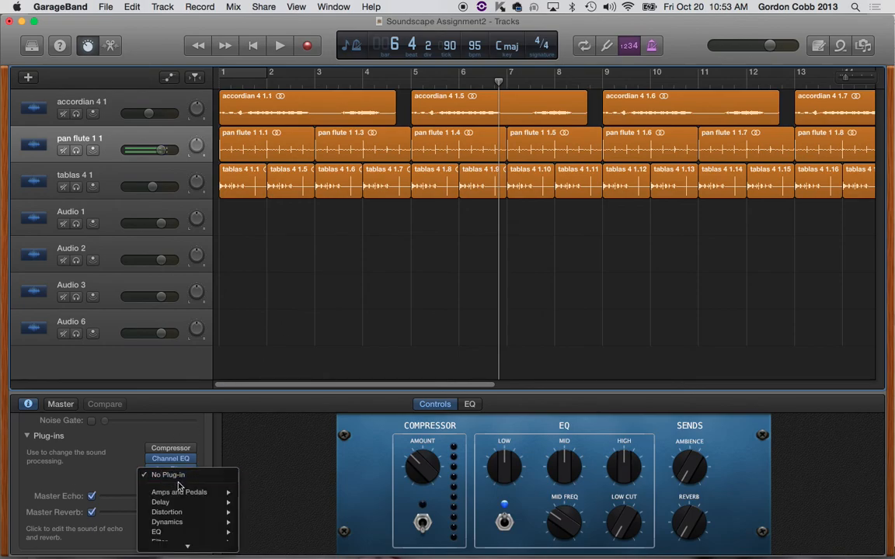
pyautogui.scroll(-5, 187, 515)
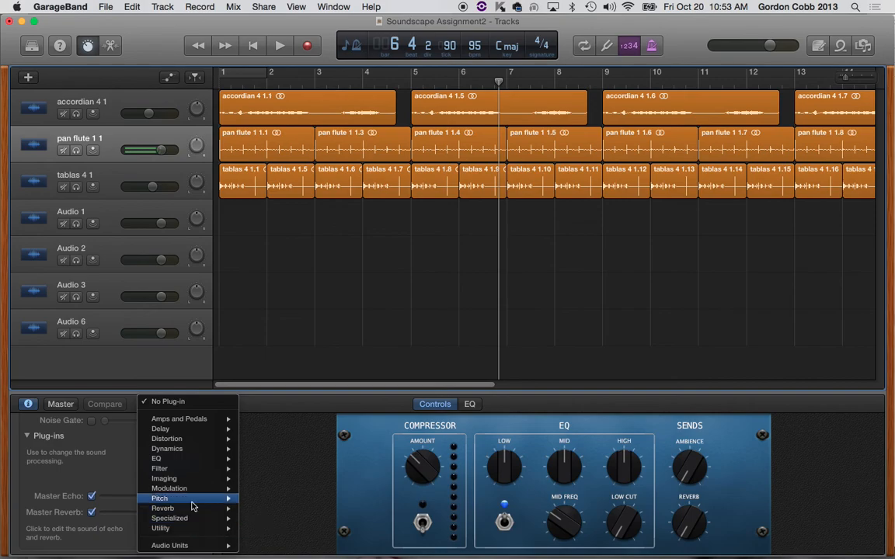
pyautogui.click(180, 380)
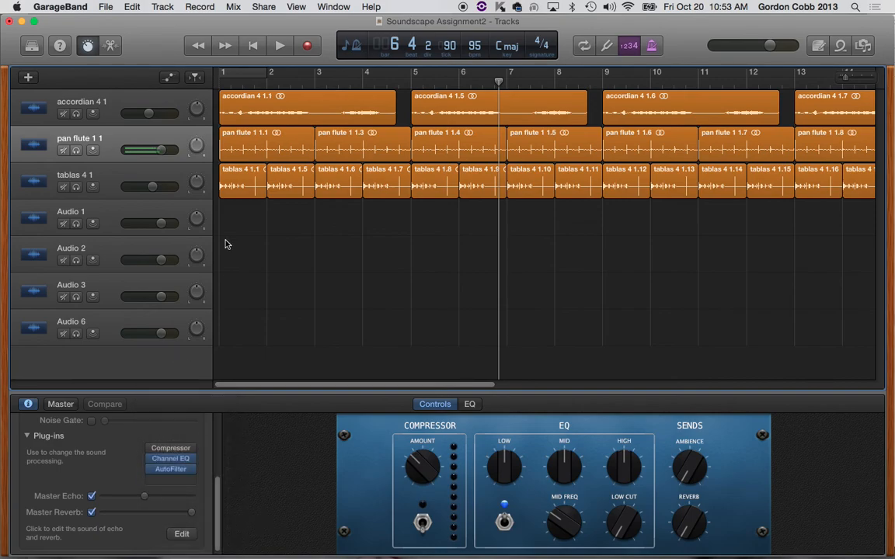
# Step: Show the track automation and look through the automation parameters available for the pan flute track
pyautogui.click(169, 78)
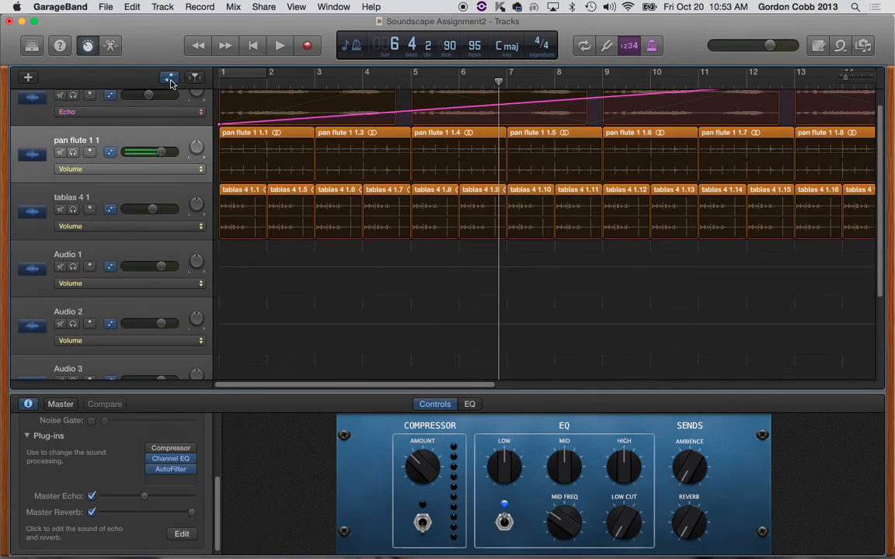
pyautogui.click(171, 169)
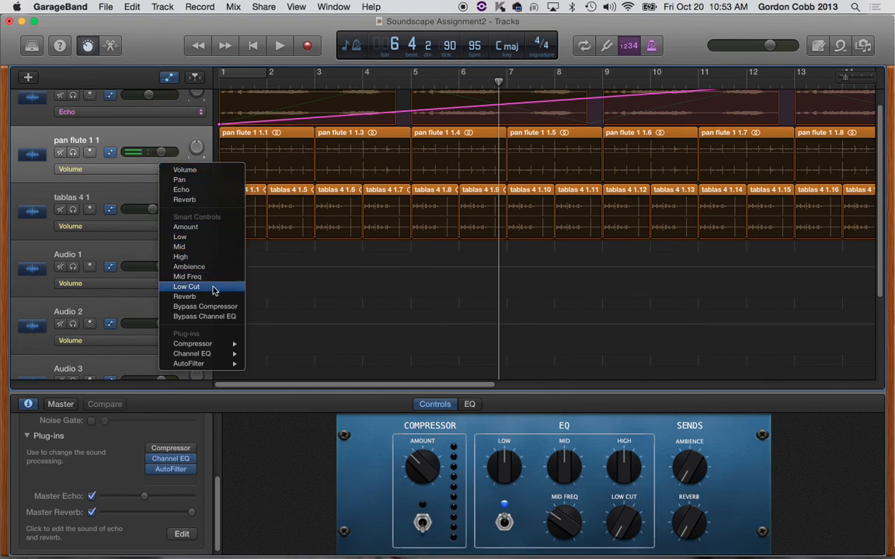
pyautogui.click(172, 145)
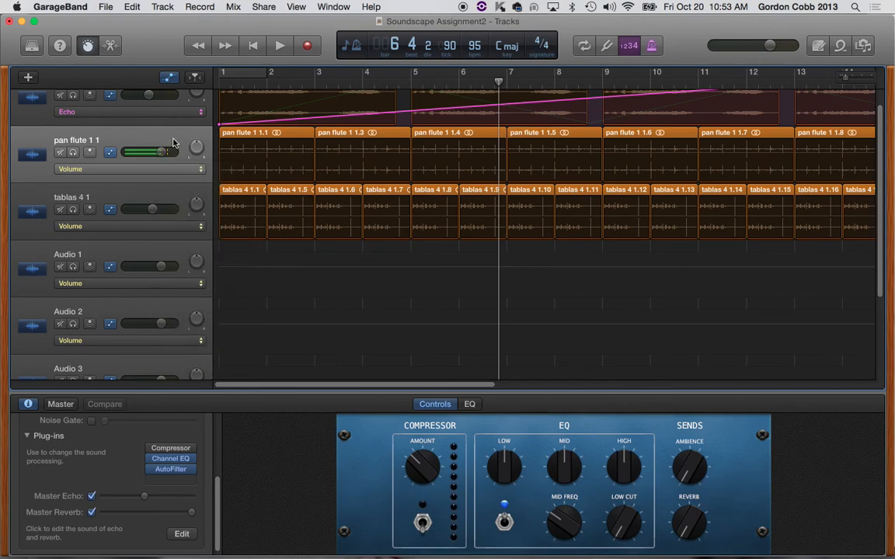